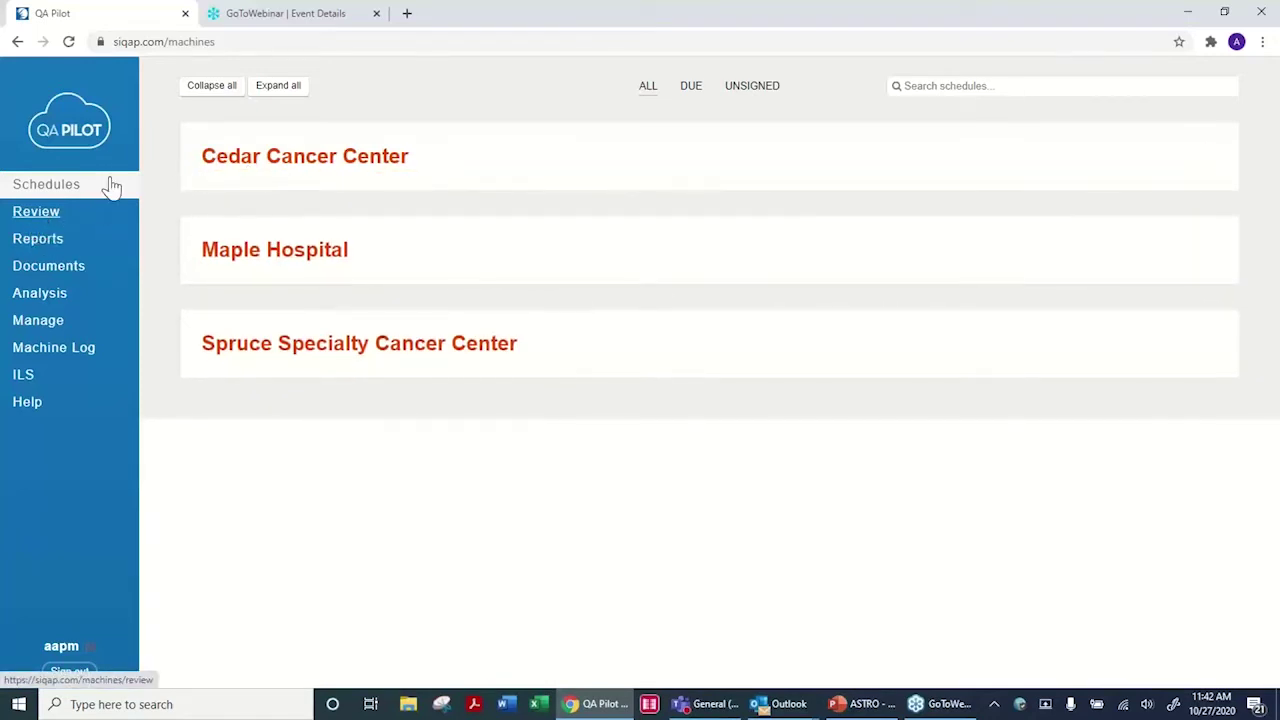
# - Expand the schedules of all sites, collapse them to site names only, and expand them again
pyautogui.click(290, 90)
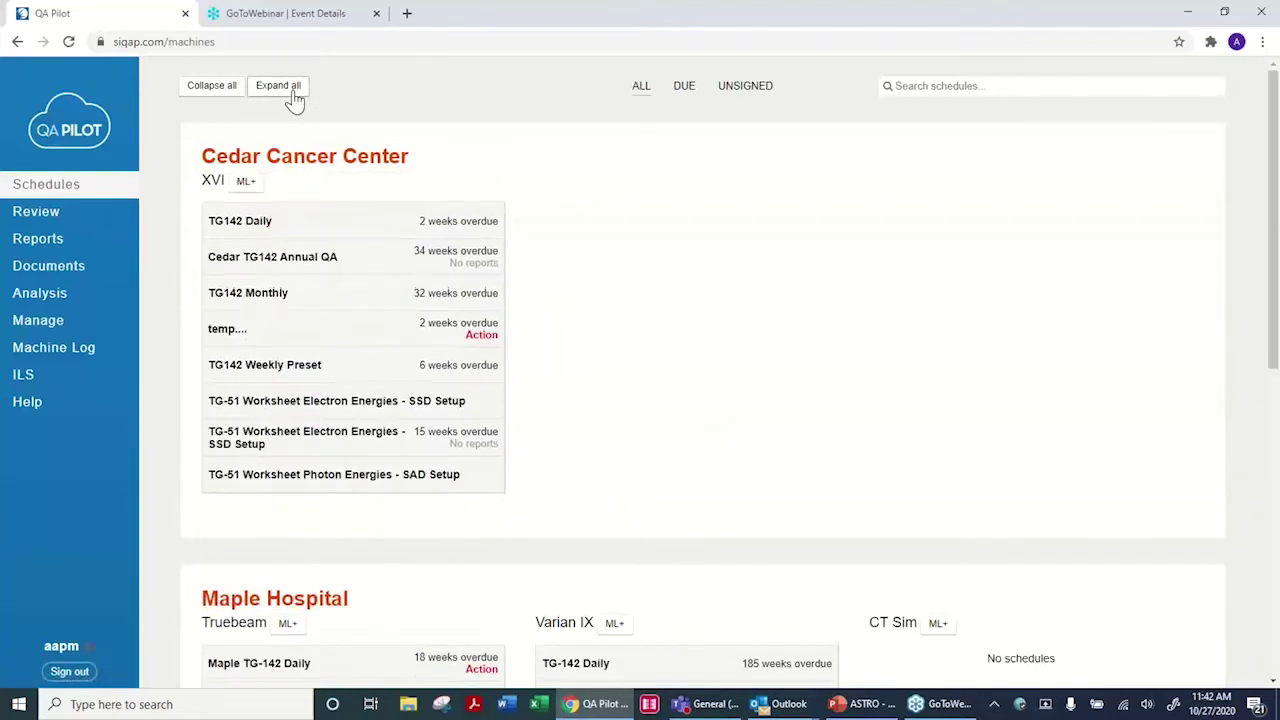
pyautogui.click(215, 88)
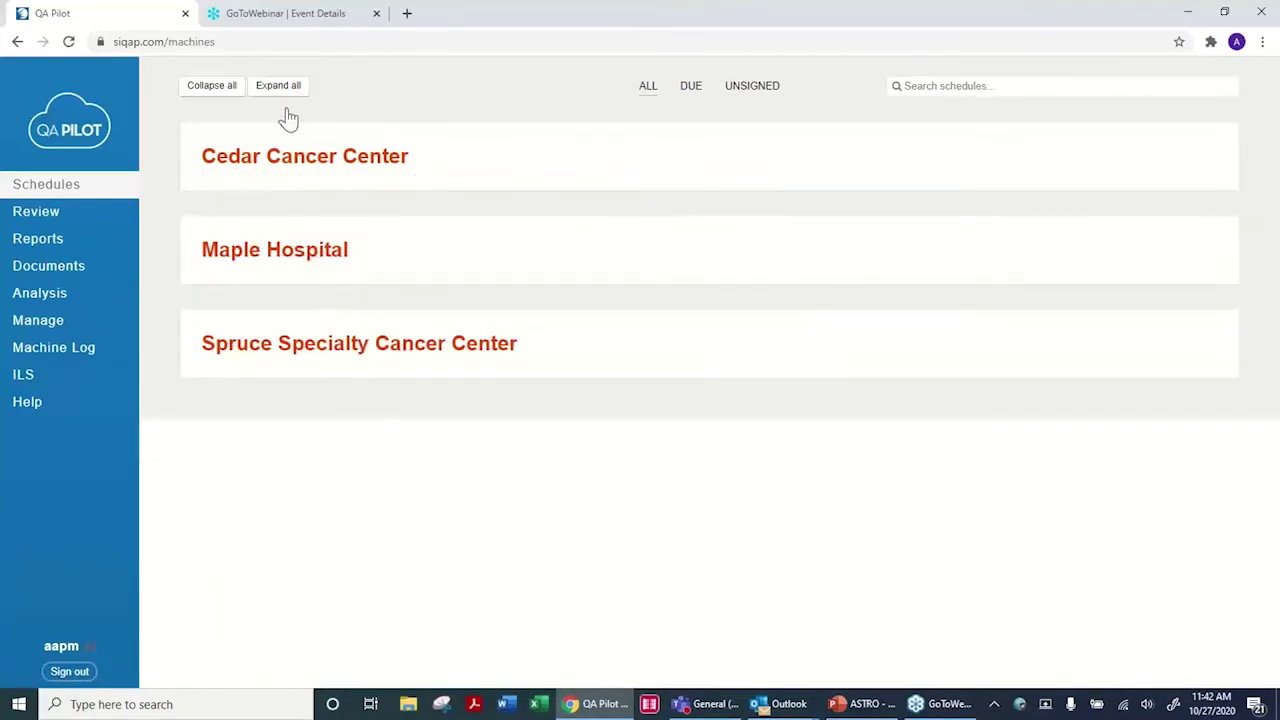
pyautogui.click(280, 90)
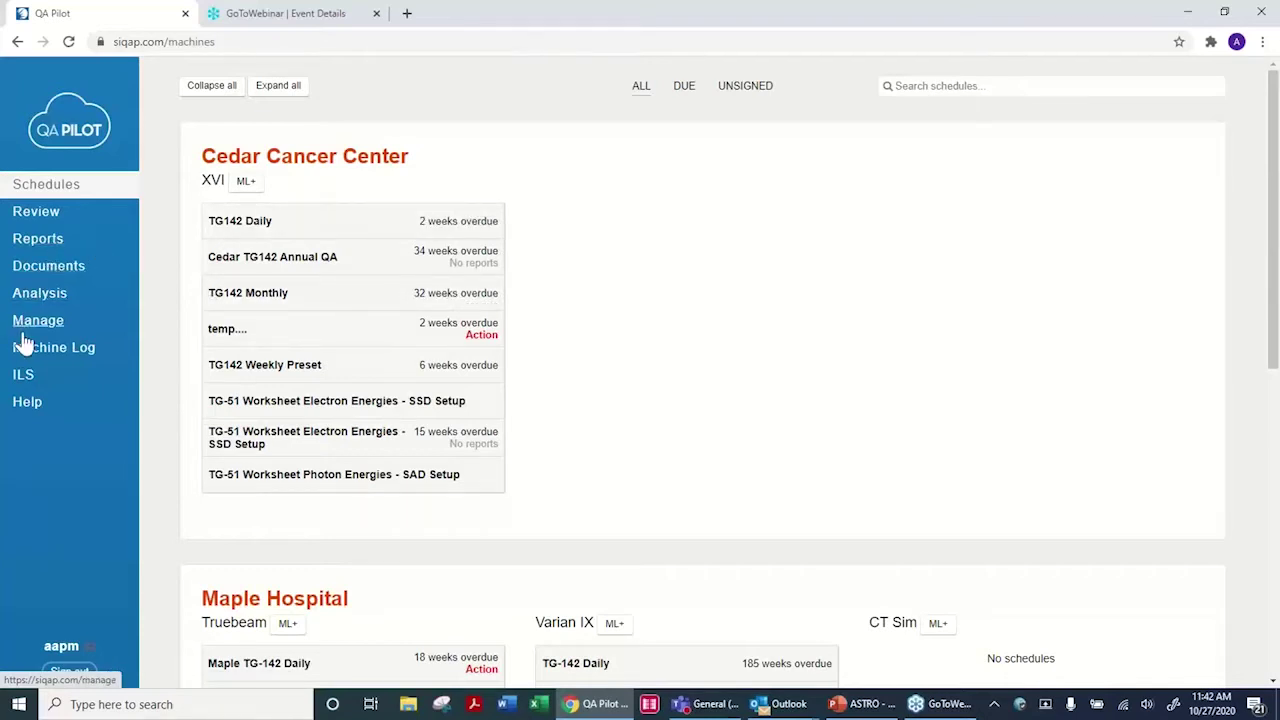
# - Open the July 10th 2020 TG-51 photon SAD setup (6X) report from the review list and examine its conditions and factors
pyautogui.click(37, 243)
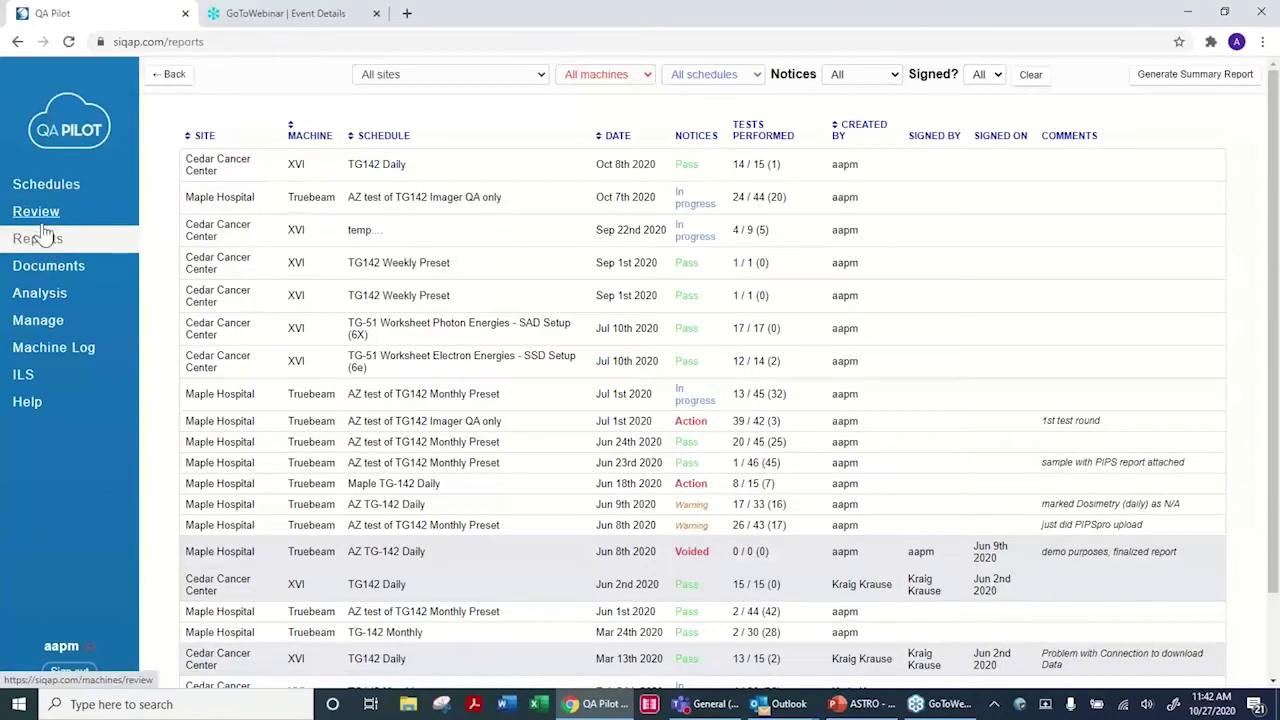
pyautogui.click(40, 215)
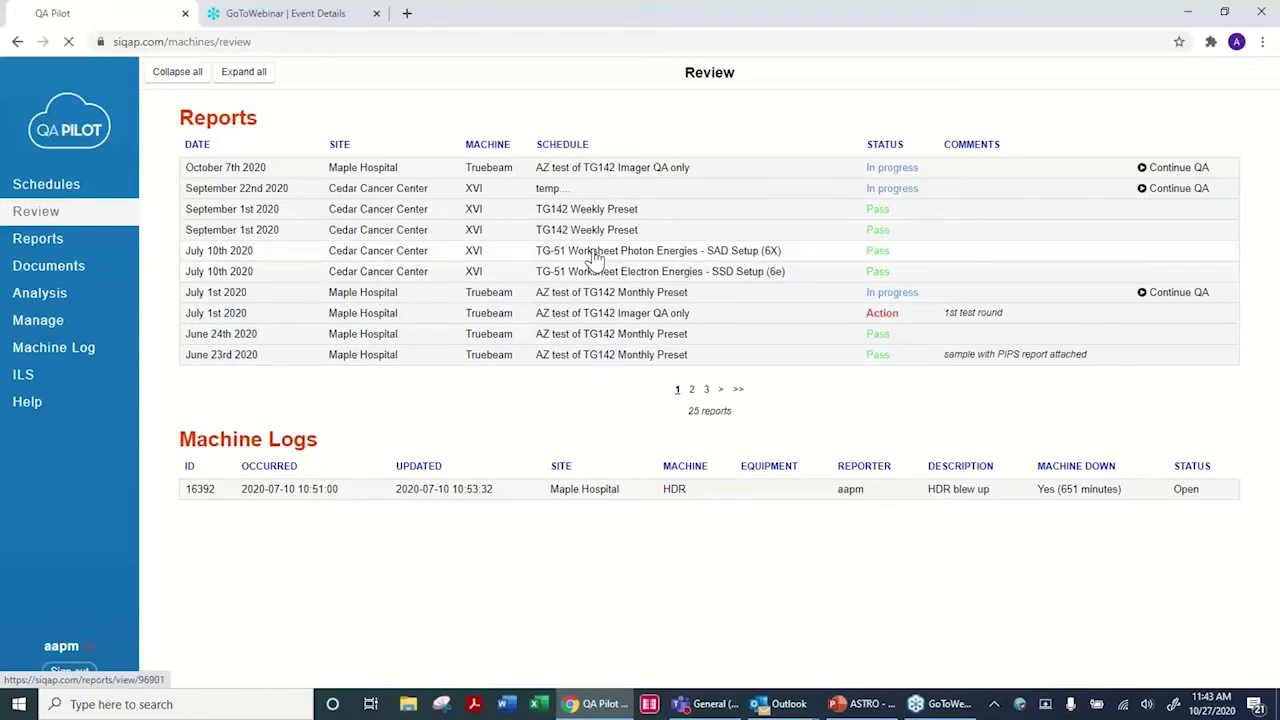
pyautogui.click(537, 252)
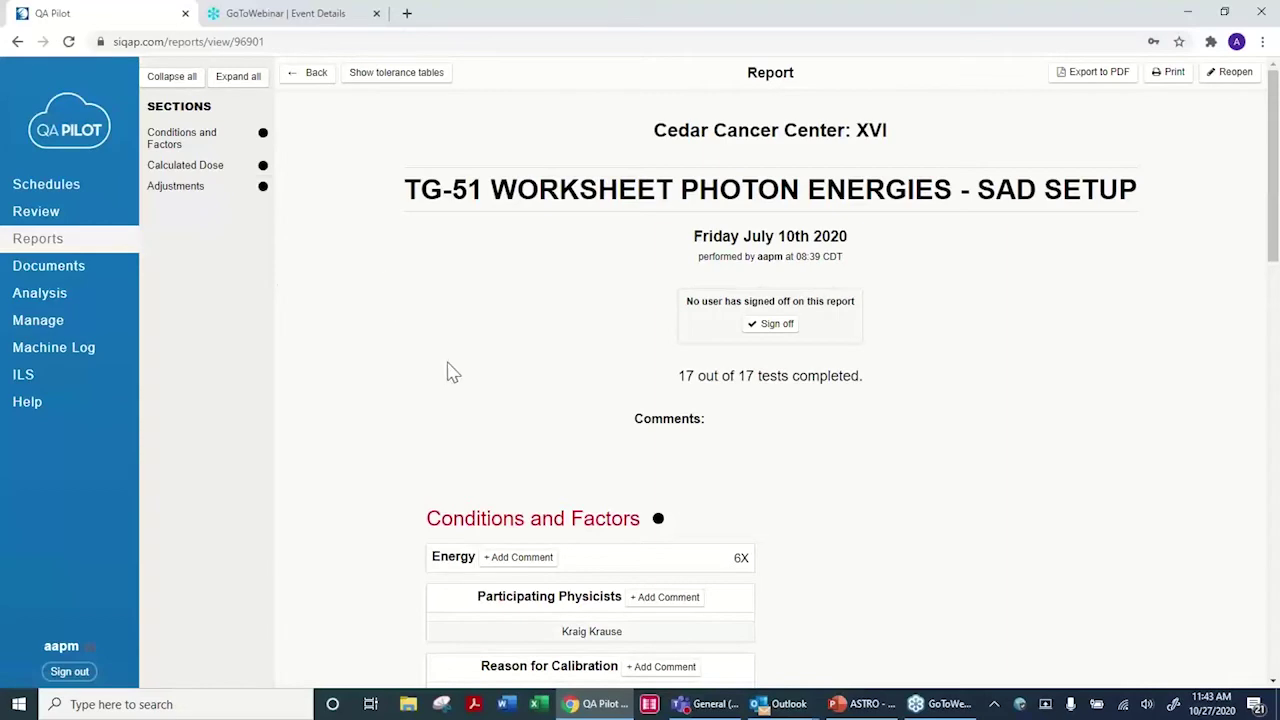
pyautogui.scroll(-1, 448, 371)
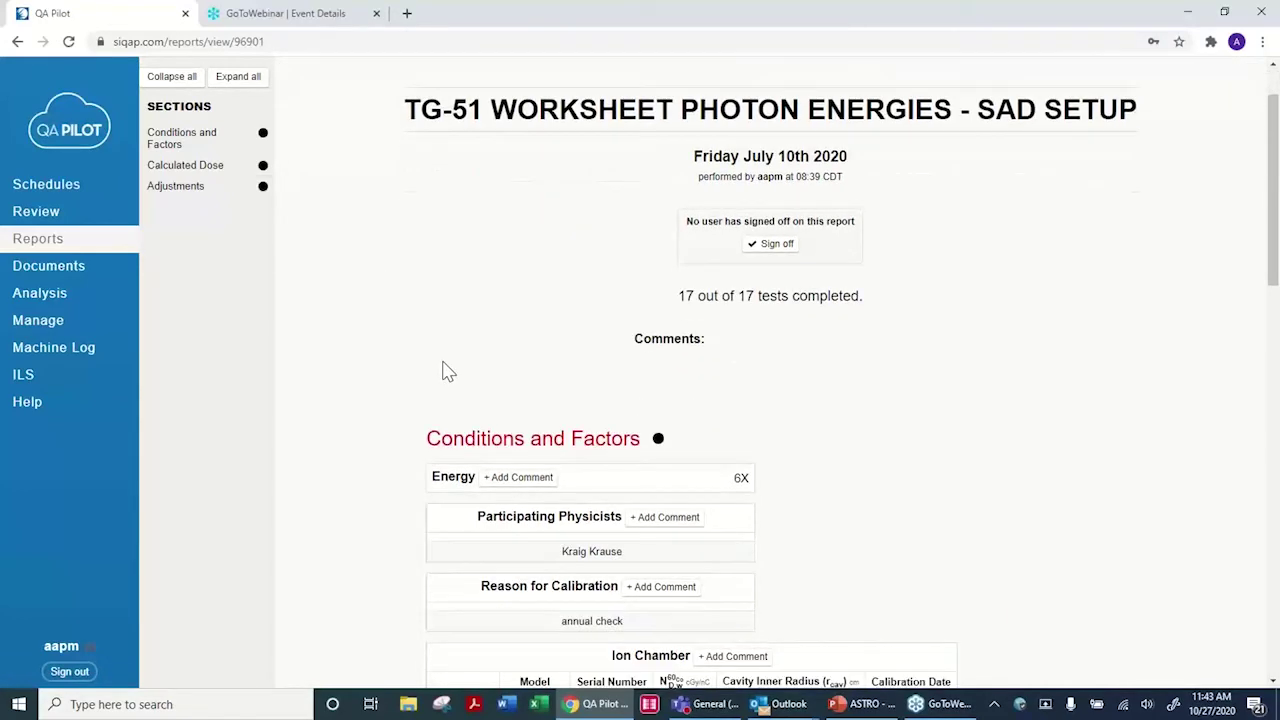
pyautogui.scroll(-3, 440, 370)
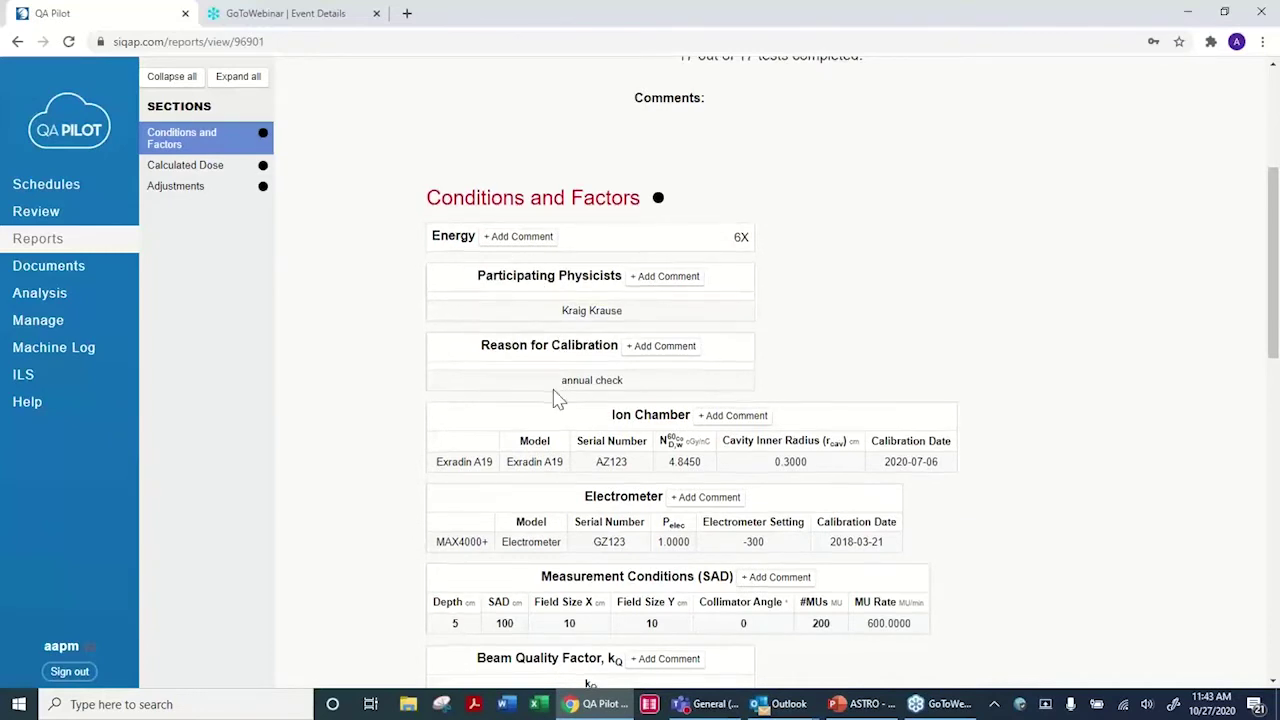
pyautogui.scroll(-1, 558, 398)
pyautogui.scroll(-2, 558, 398)
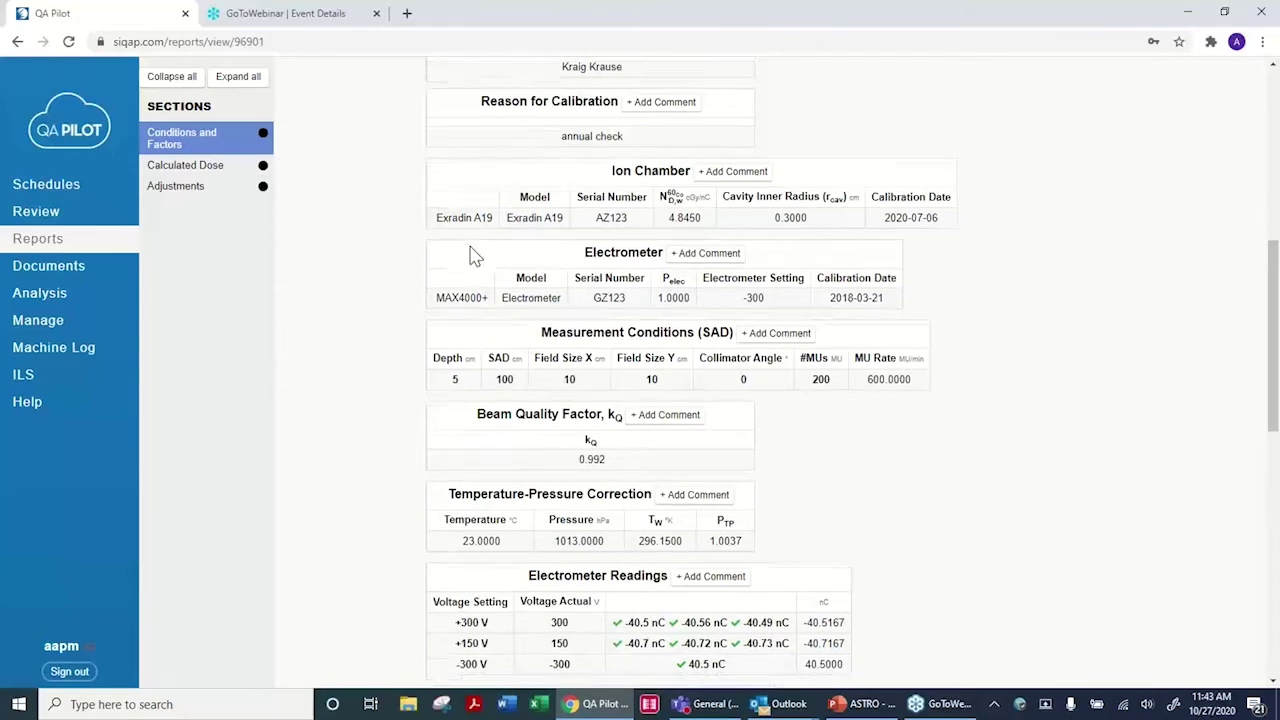
# - Examine the electrometer readings, correction factors, calculated dose and adjustments in the TG-51 photon report
pyautogui.scroll(-3, 480, 250)
pyautogui.scroll(-3, 475, 255)
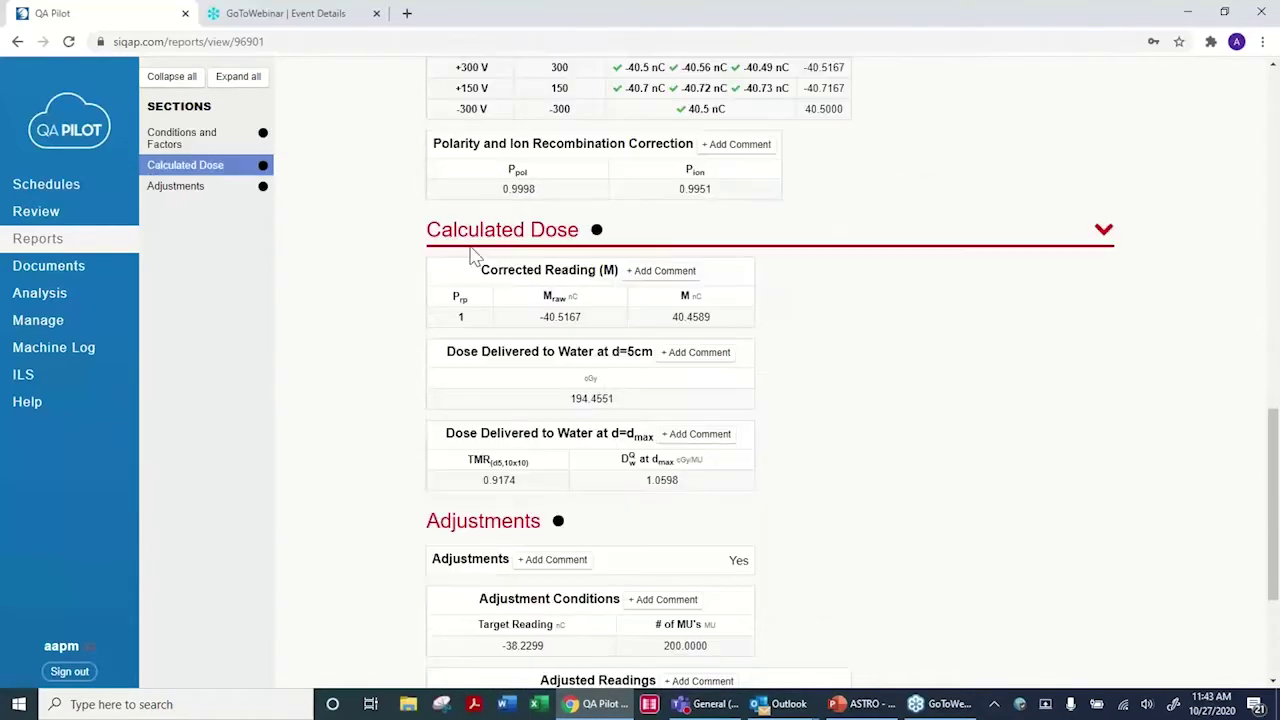
pyautogui.scroll(2, 560, 220)
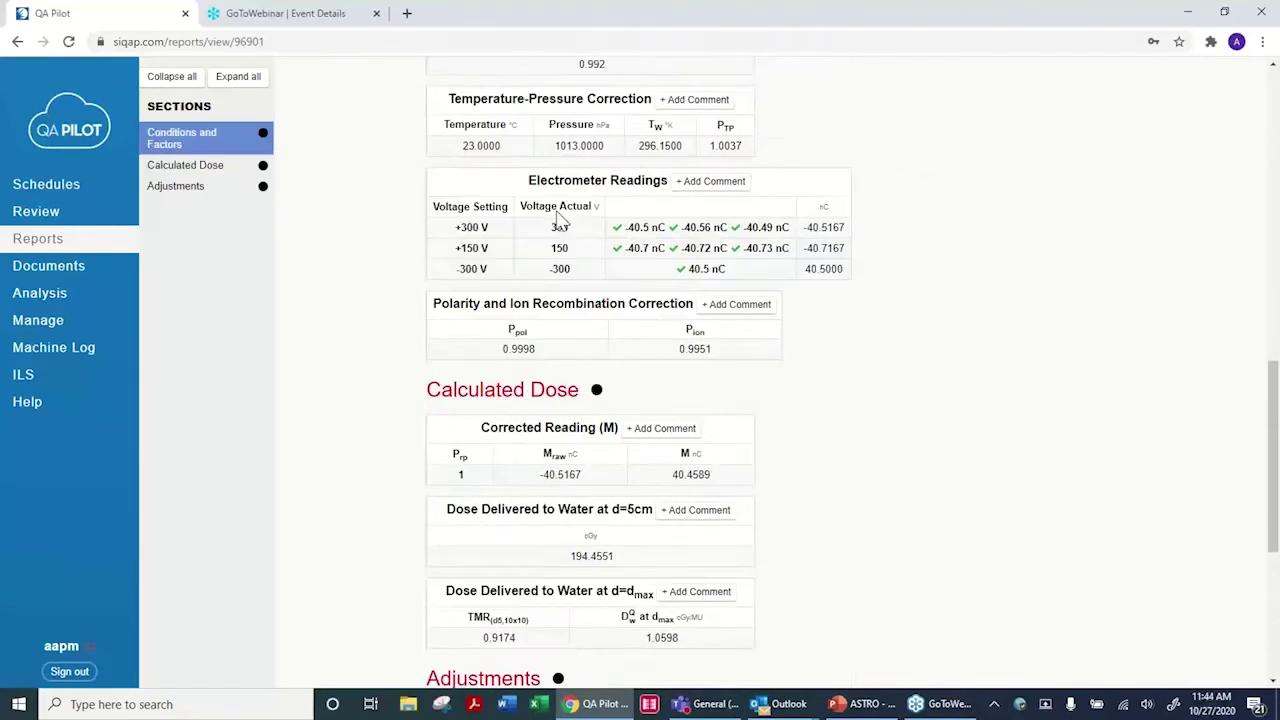
pyautogui.scroll(-1, 646, 380)
pyautogui.scroll(-2, 646, 418)
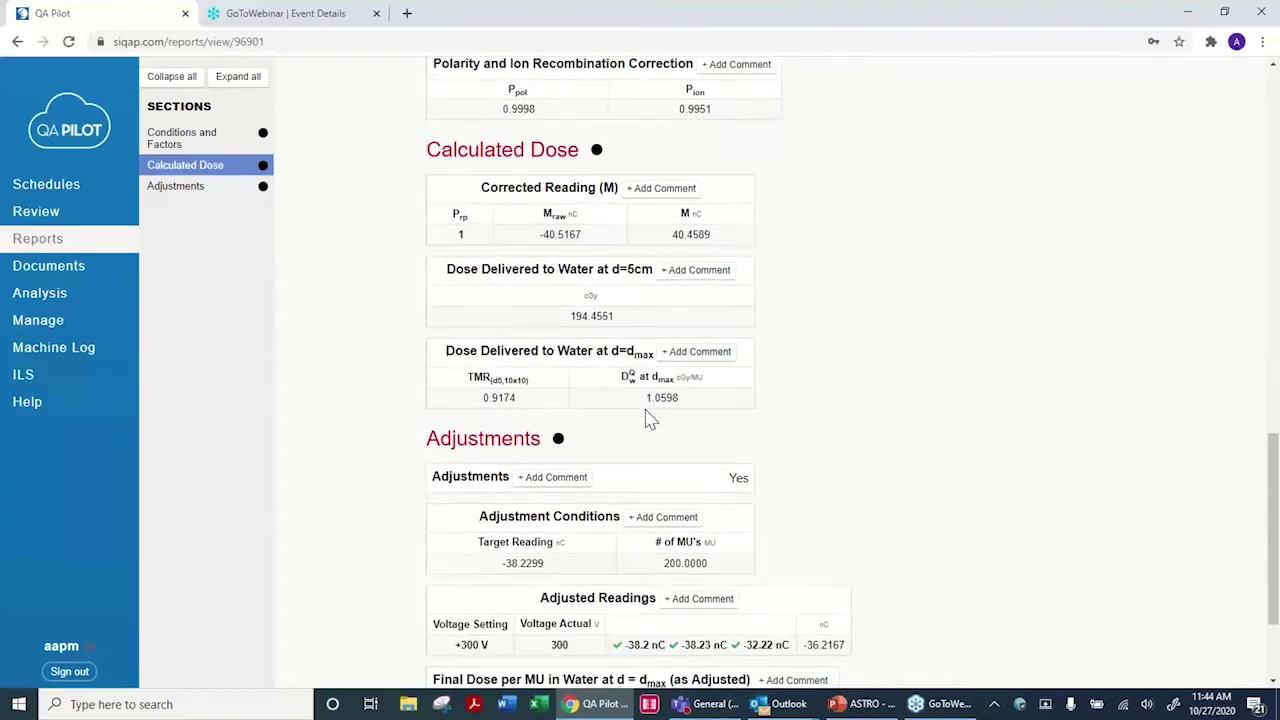
pyautogui.scroll(-2, 795, 480)
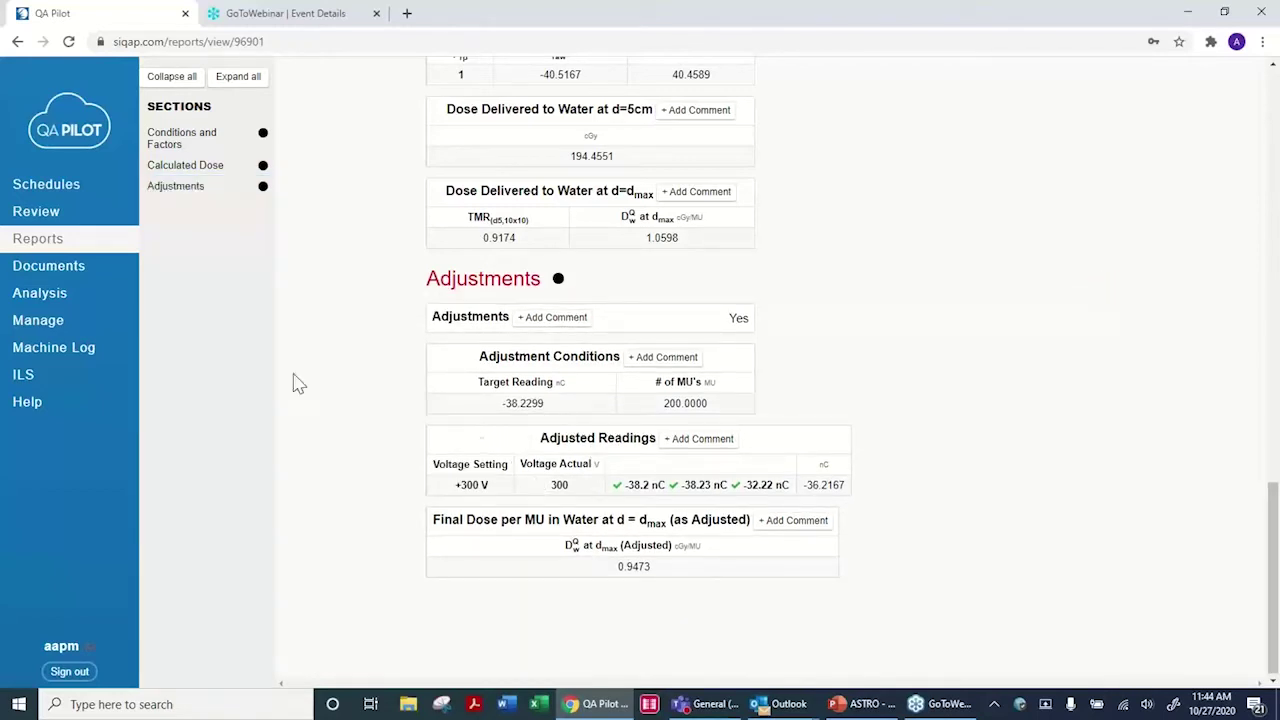
# - Leave the TG-51 report, display the full reports list, and look at its site, machine and schedule filter choices
pyautogui.click(18, 42)
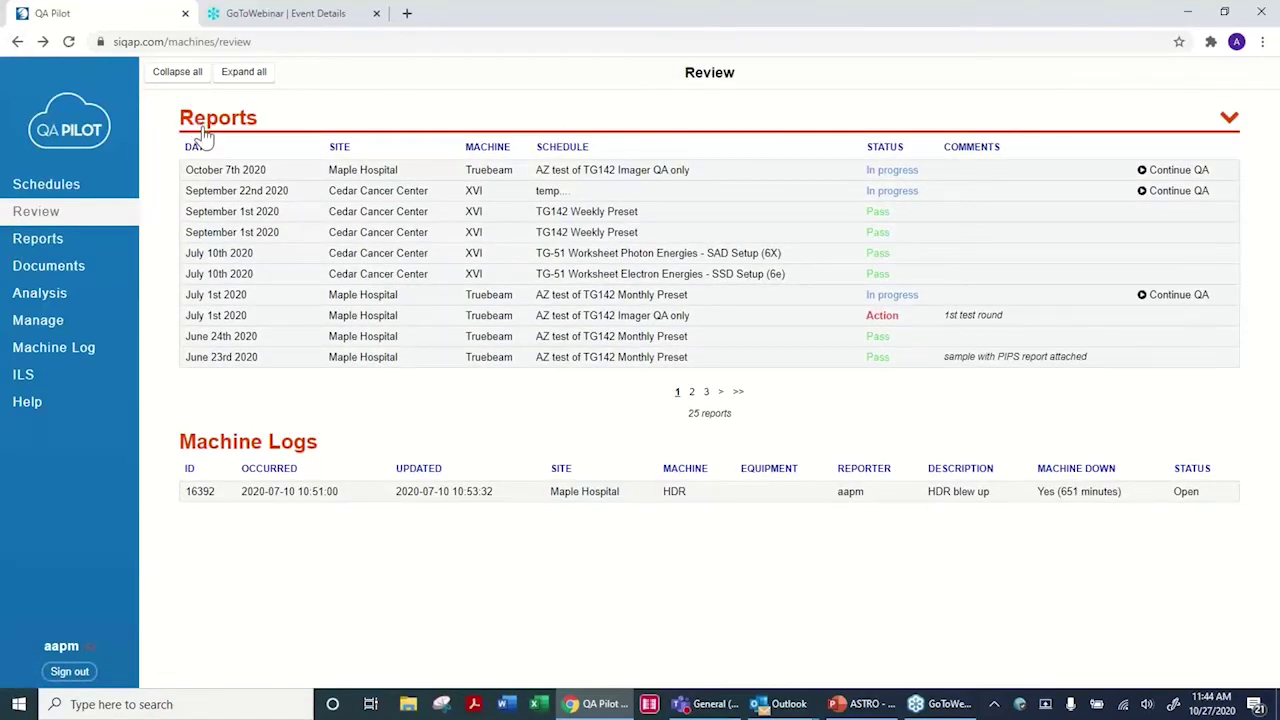
pyautogui.click(58, 243)
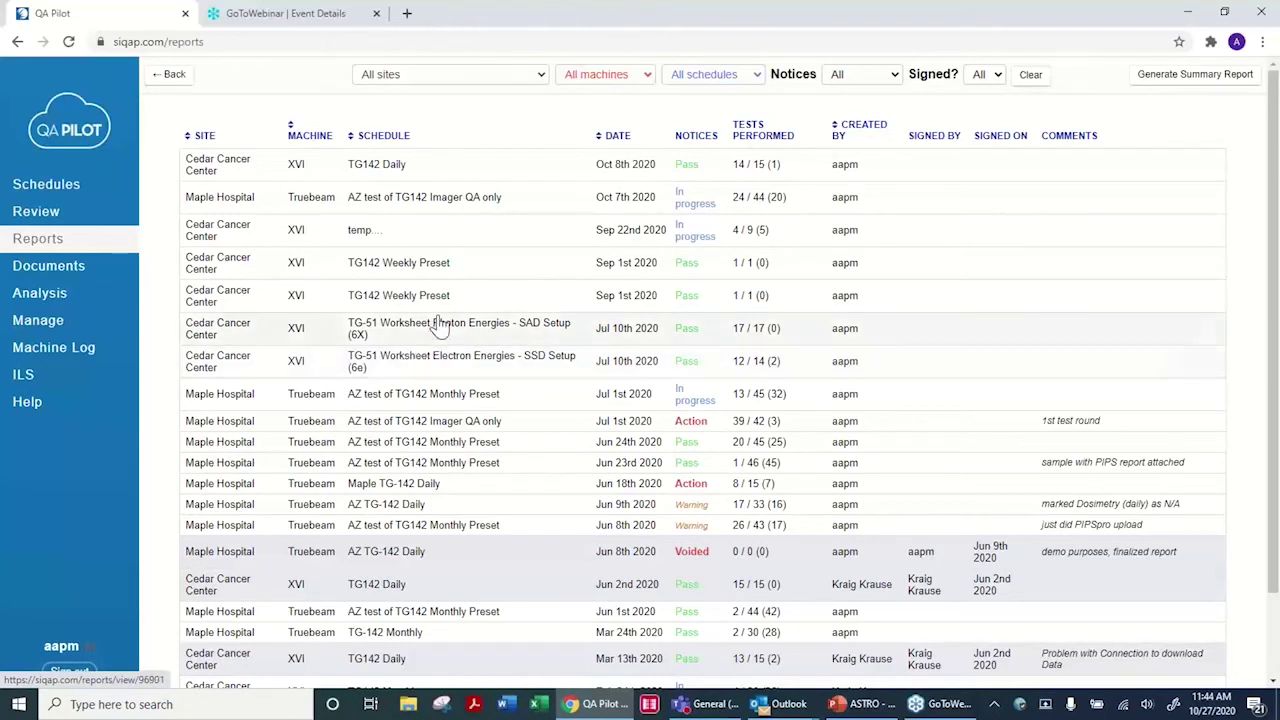
pyautogui.click(543, 80)
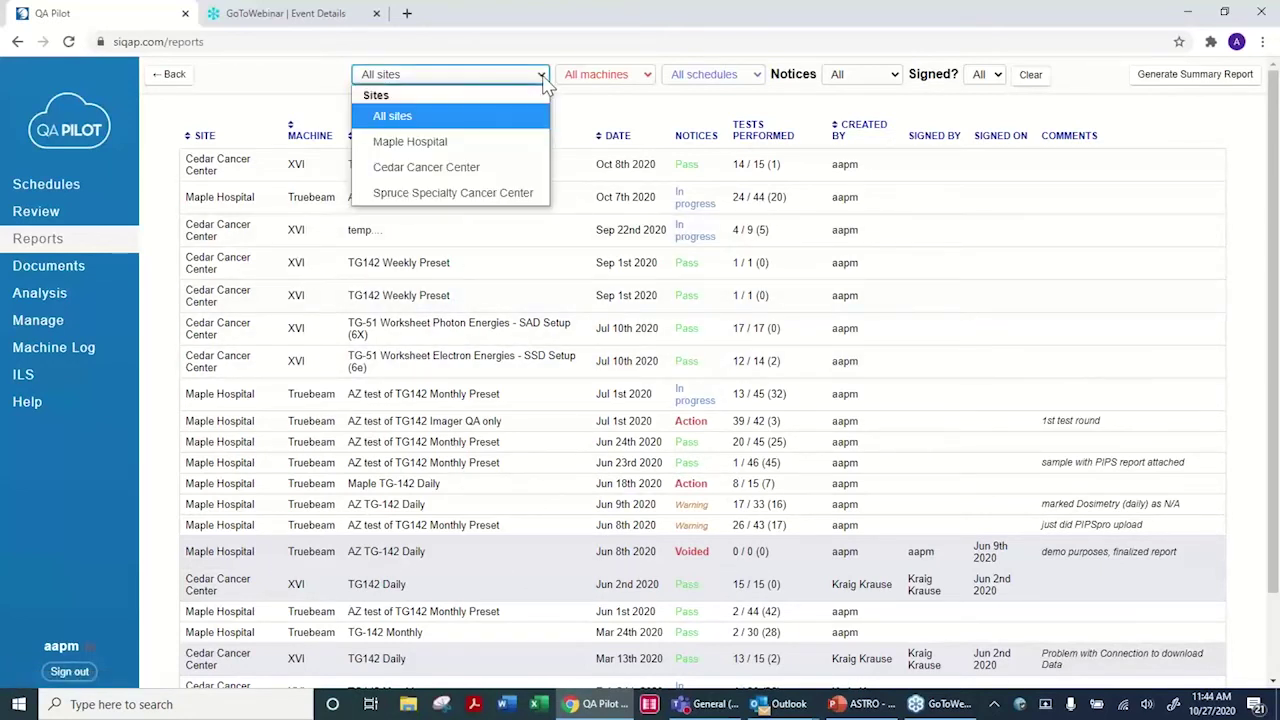
pyautogui.click(645, 80)
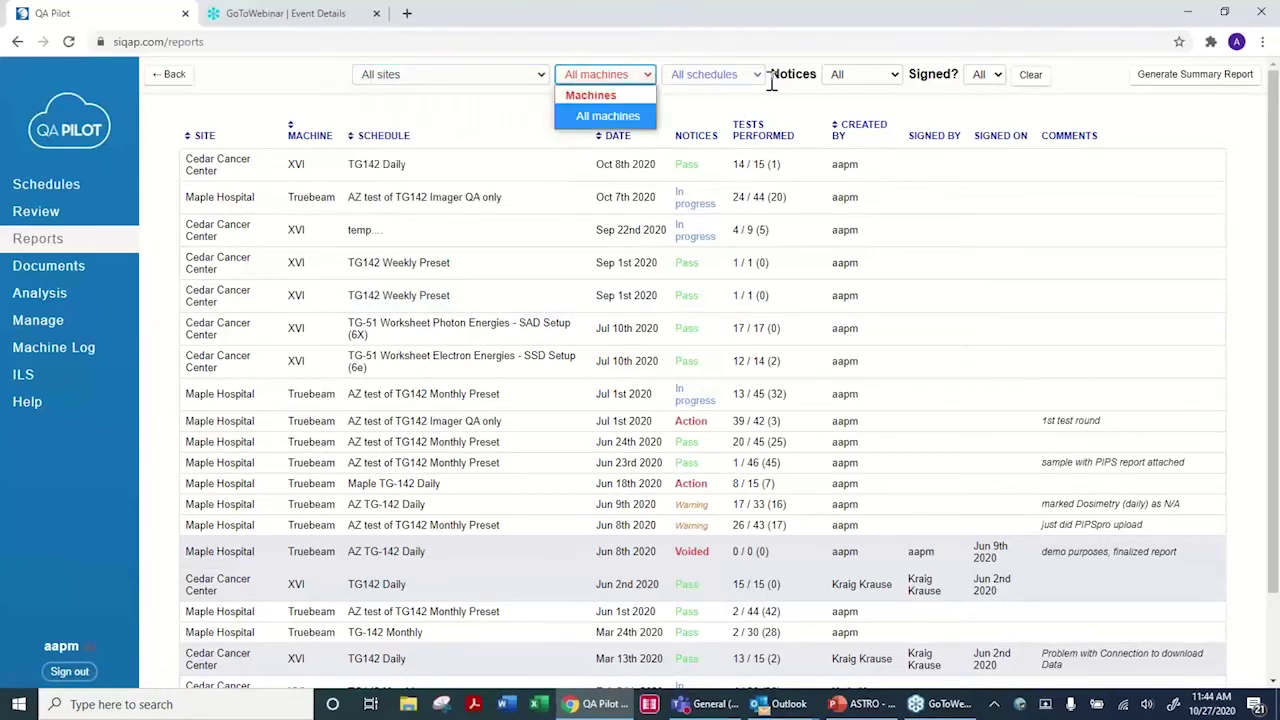
pyautogui.click(757, 80)
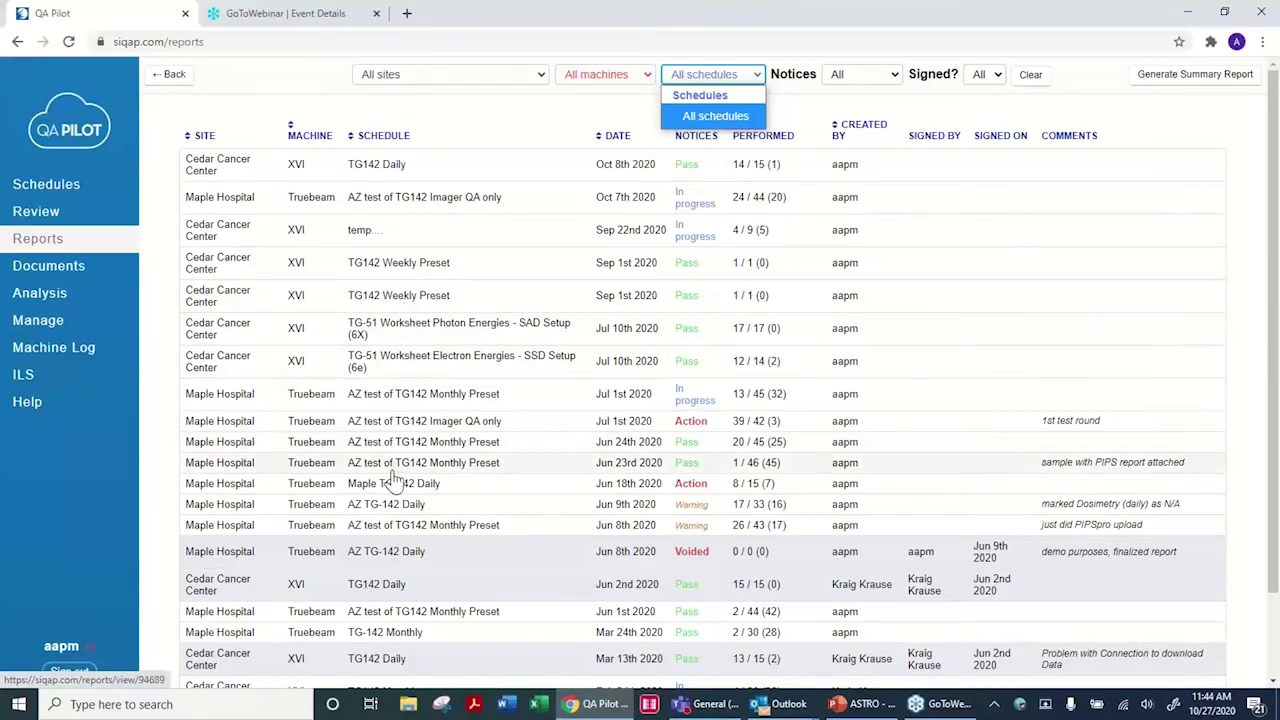
# - Open the July 1st 2020 Truebeam report for the AZ test of TG142 Imager QA only and examine its summary and Mechanical (Table II) results
pyautogui.click(218, 428)
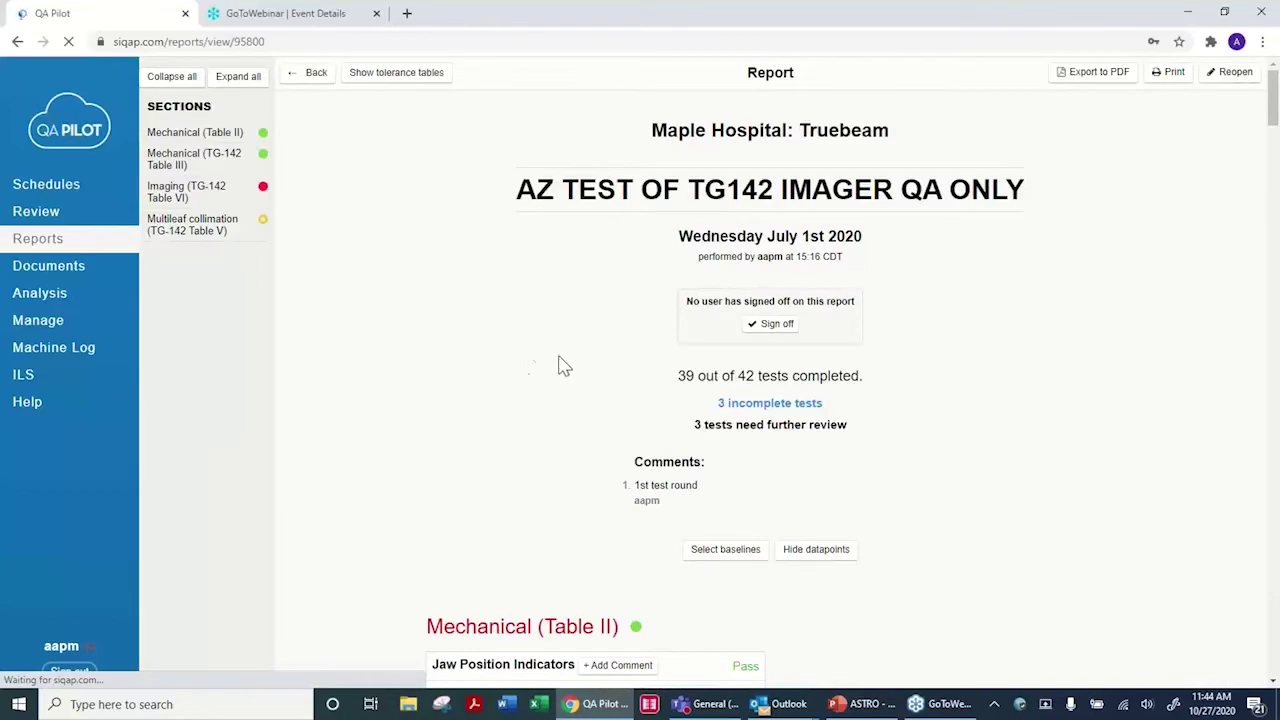
pyautogui.scroll(-4, 514, 296)
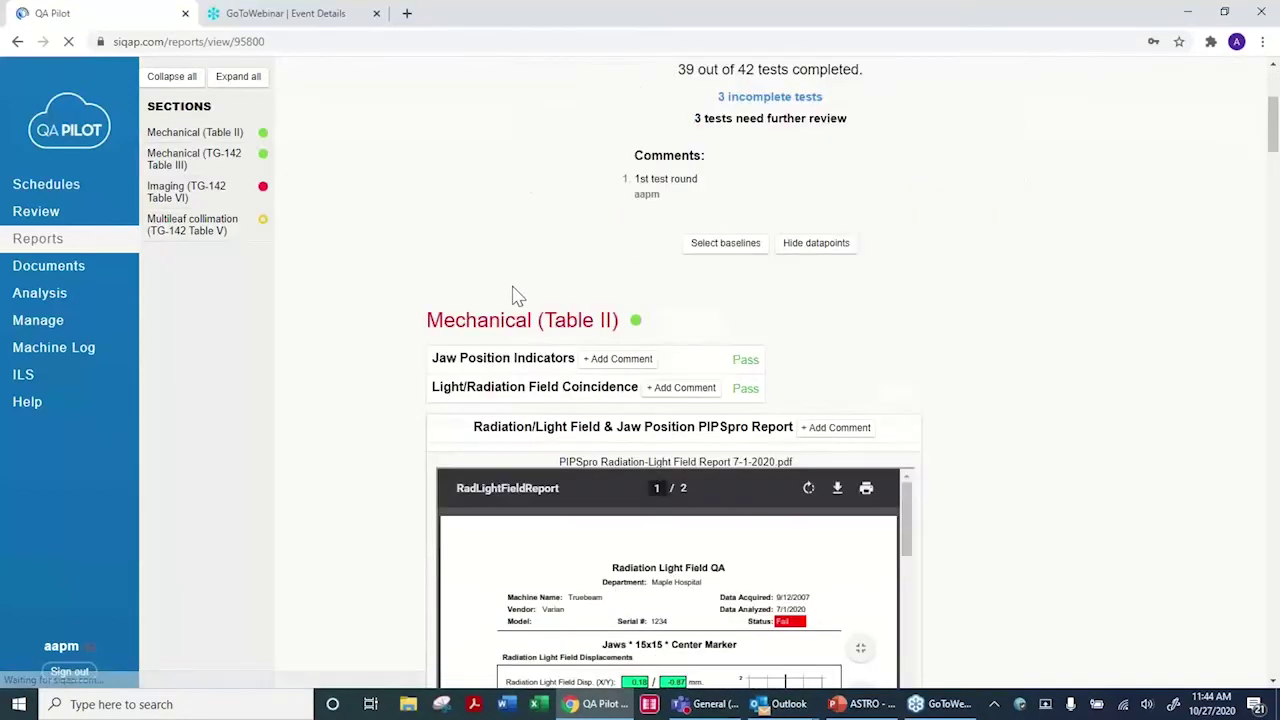
pyautogui.scroll(4, 514, 291)
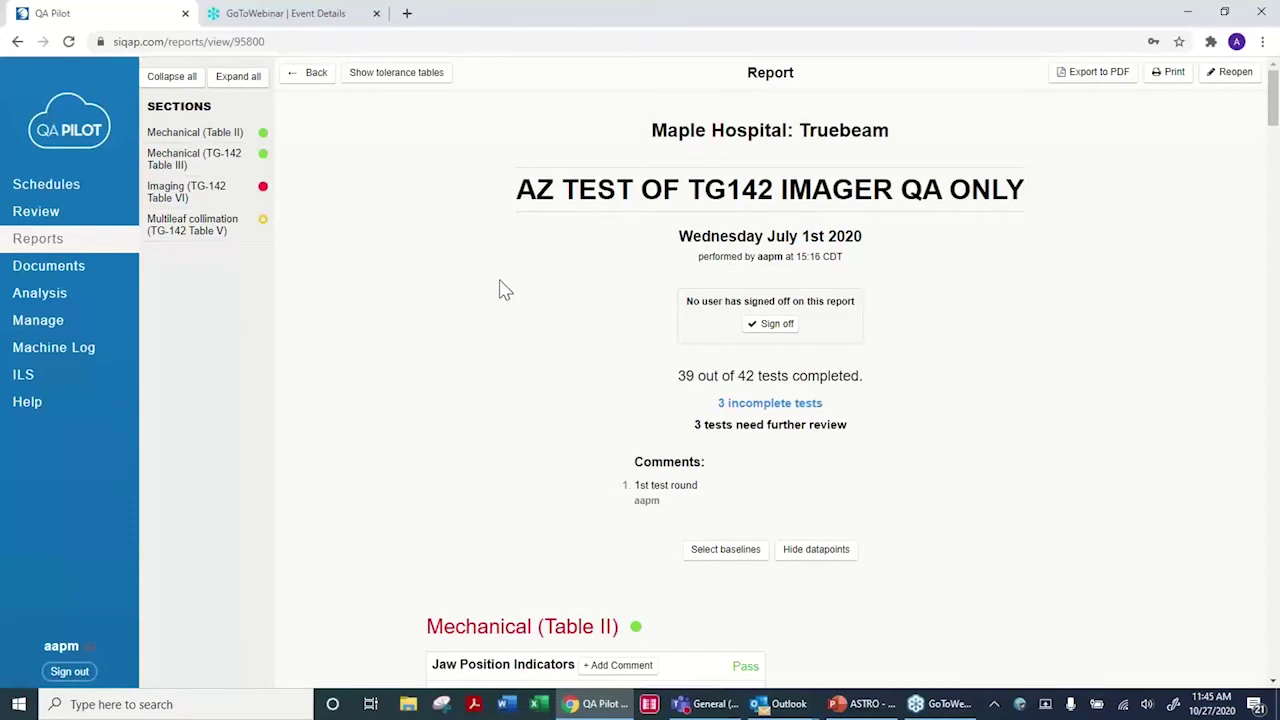
pyautogui.scroll(-3, 502, 290)
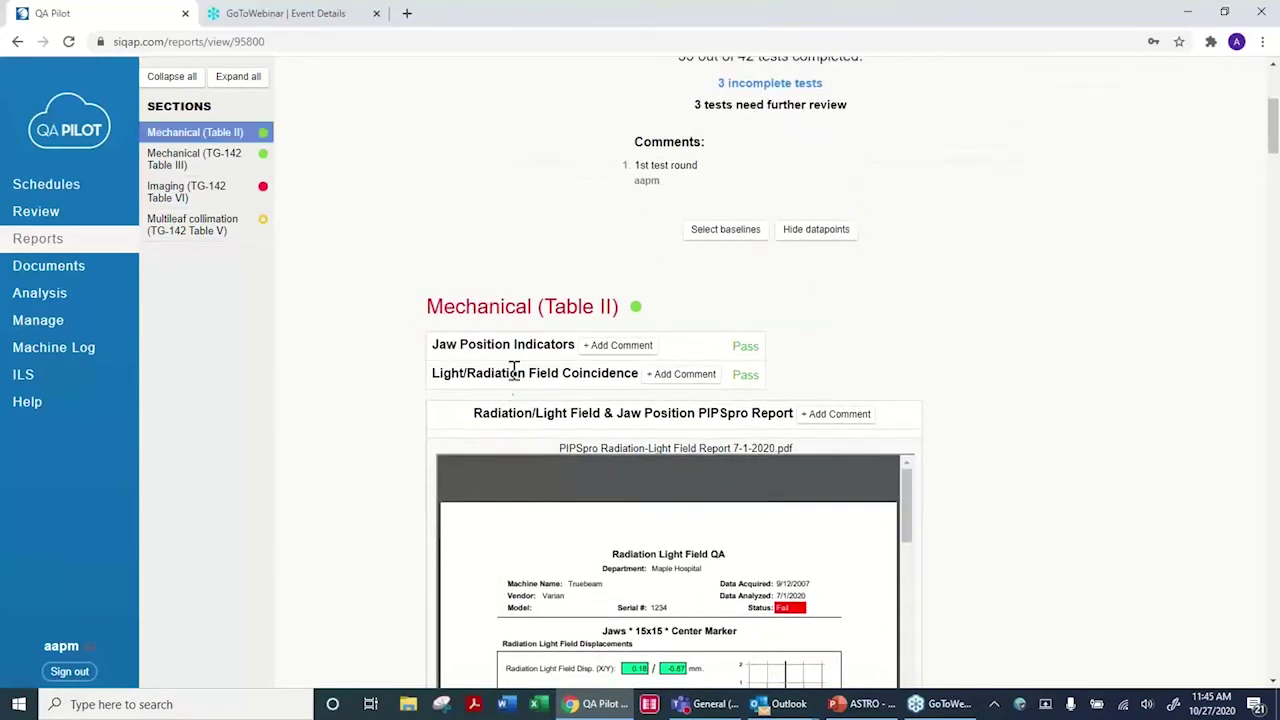
pyautogui.scroll(-3, 514, 371)
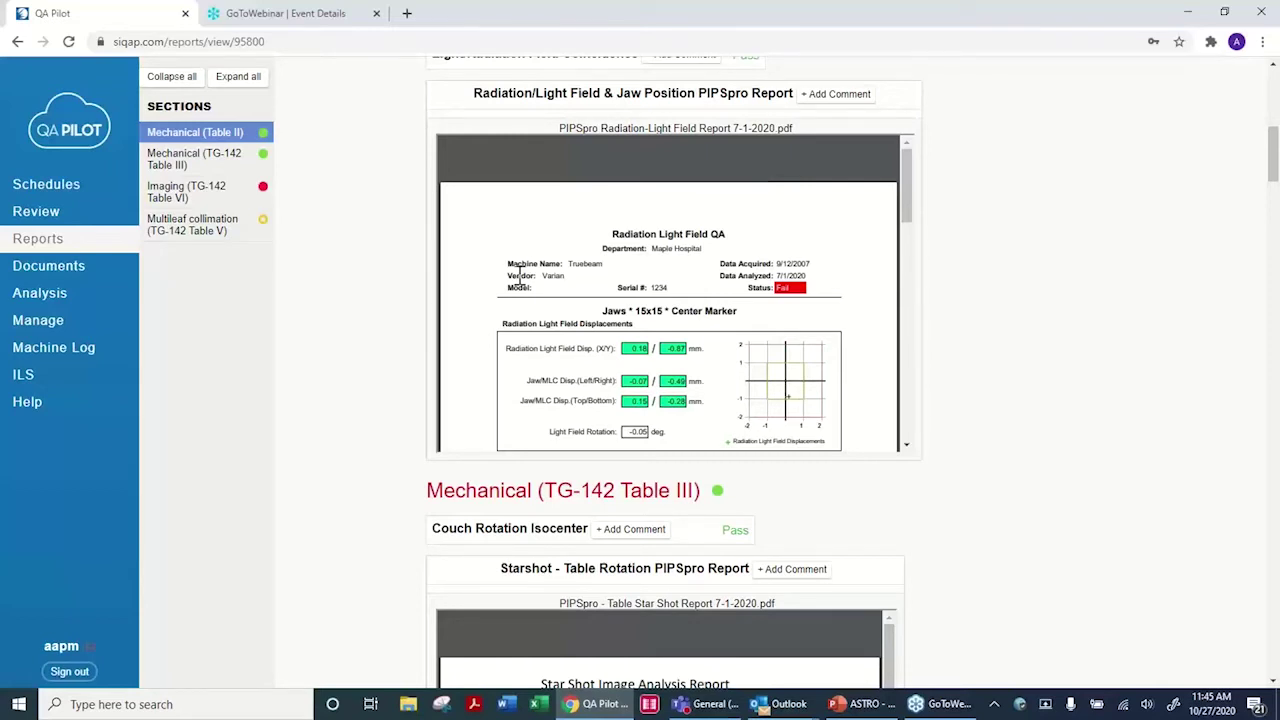
pyautogui.scroll(2, 410, 325)
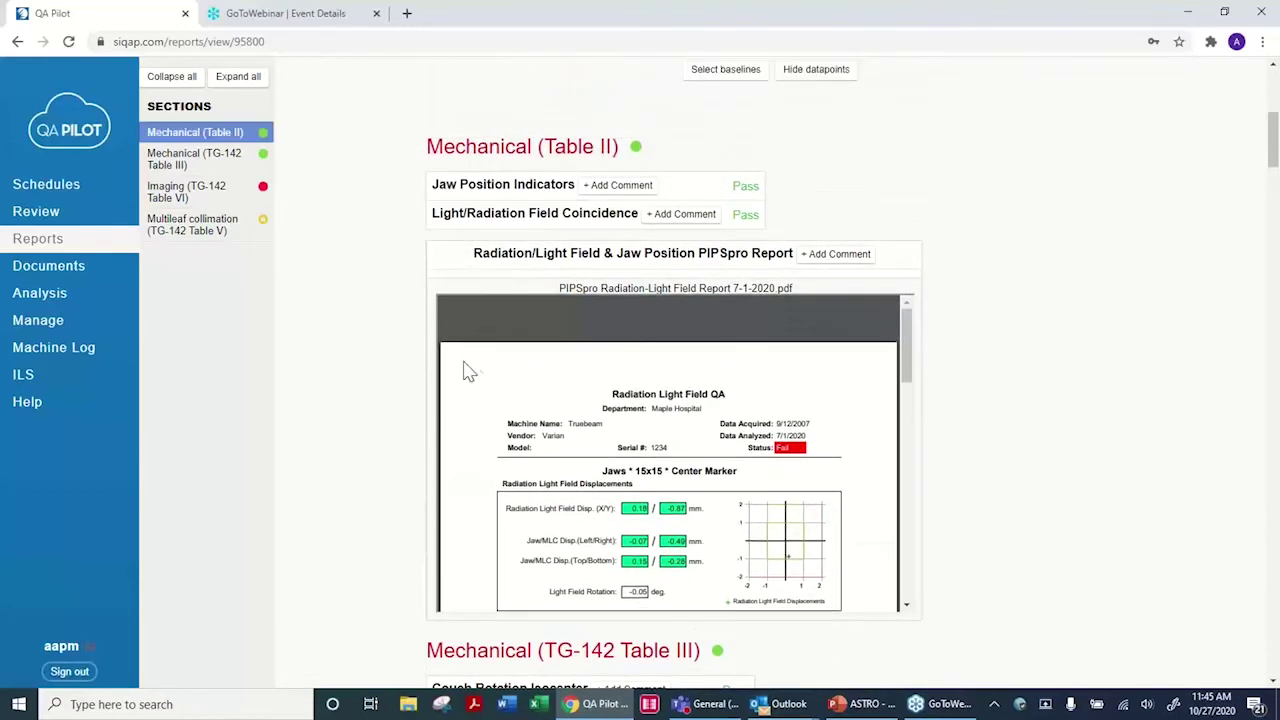
# - Read through both pages of the embedded PIPSpro Radiation-Light Field report under Mechanical (Table II)
pyautogui.moveTo(480, 383)
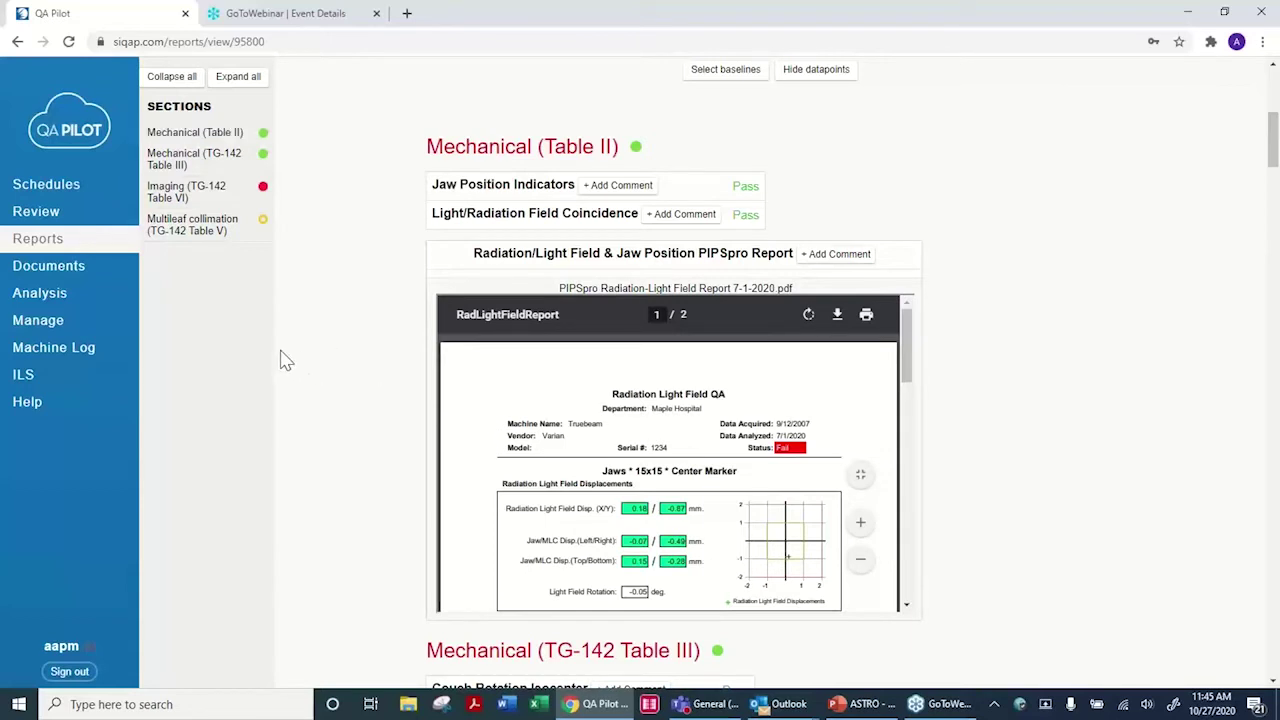
pyautogui.scroll(-5, 530, 378)
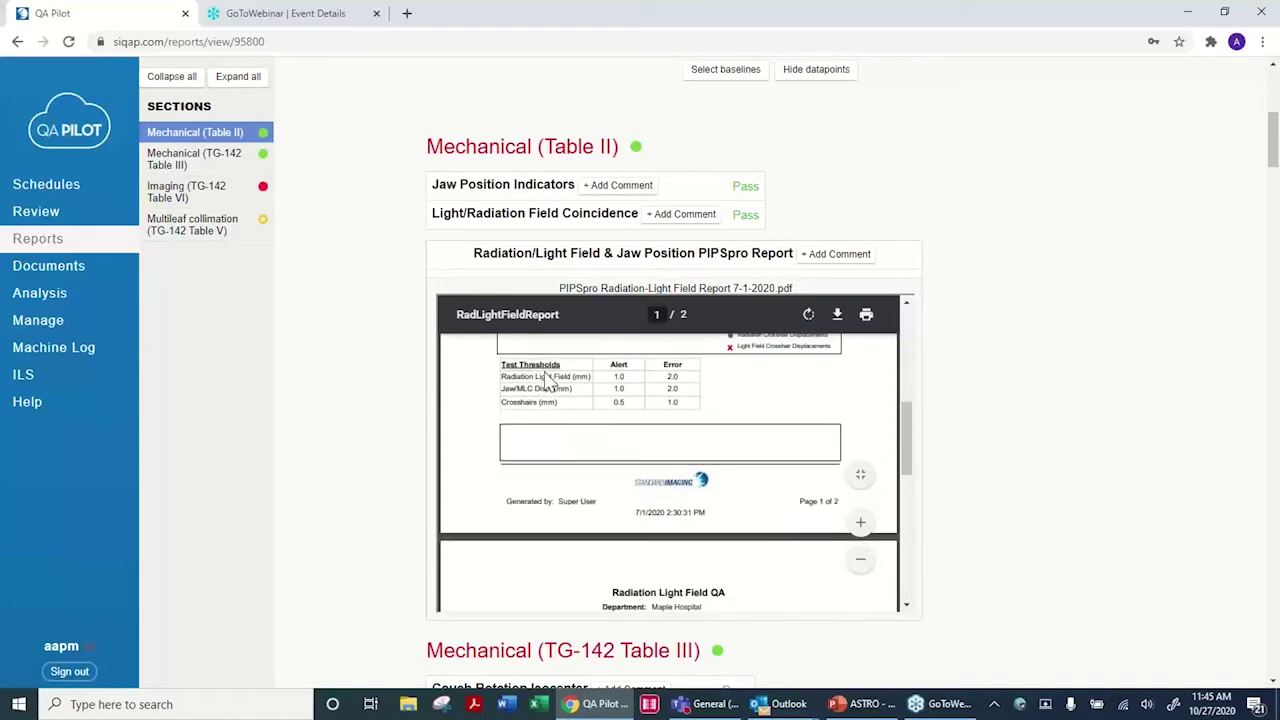
pyautogui.scroll(-6, 545, 378)
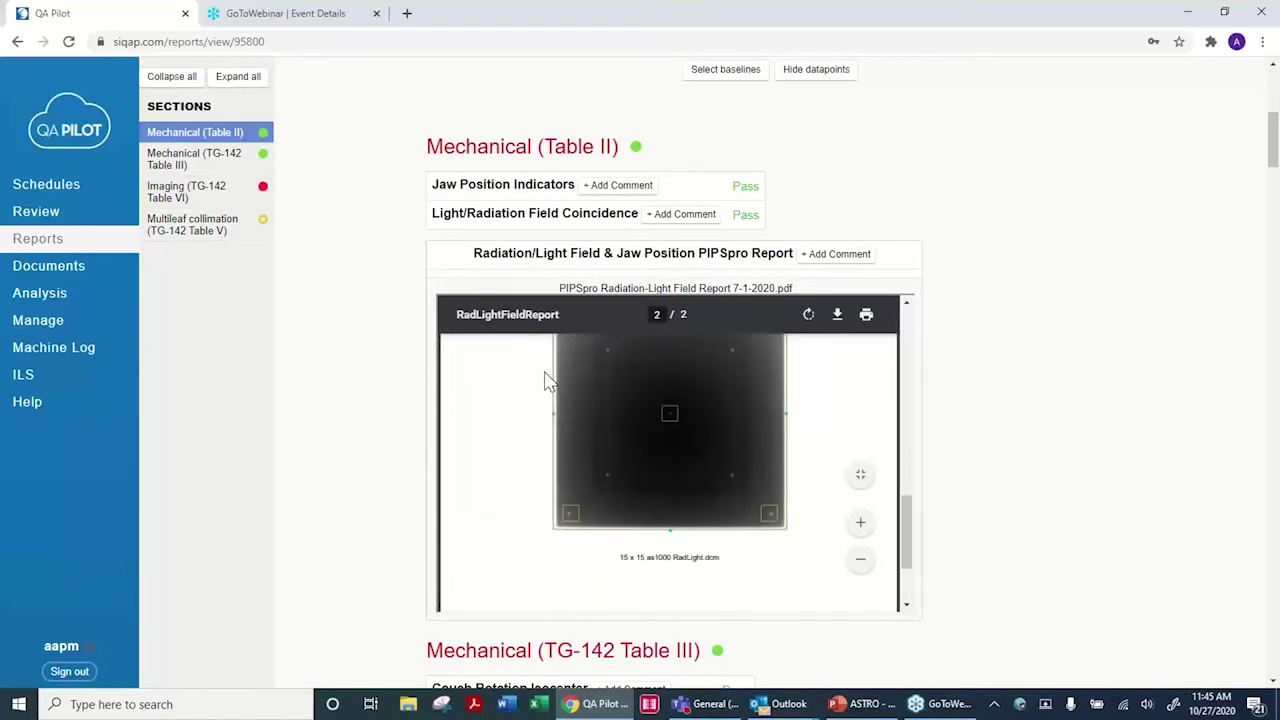
pyautogui.scroll(-2, 545, 380)
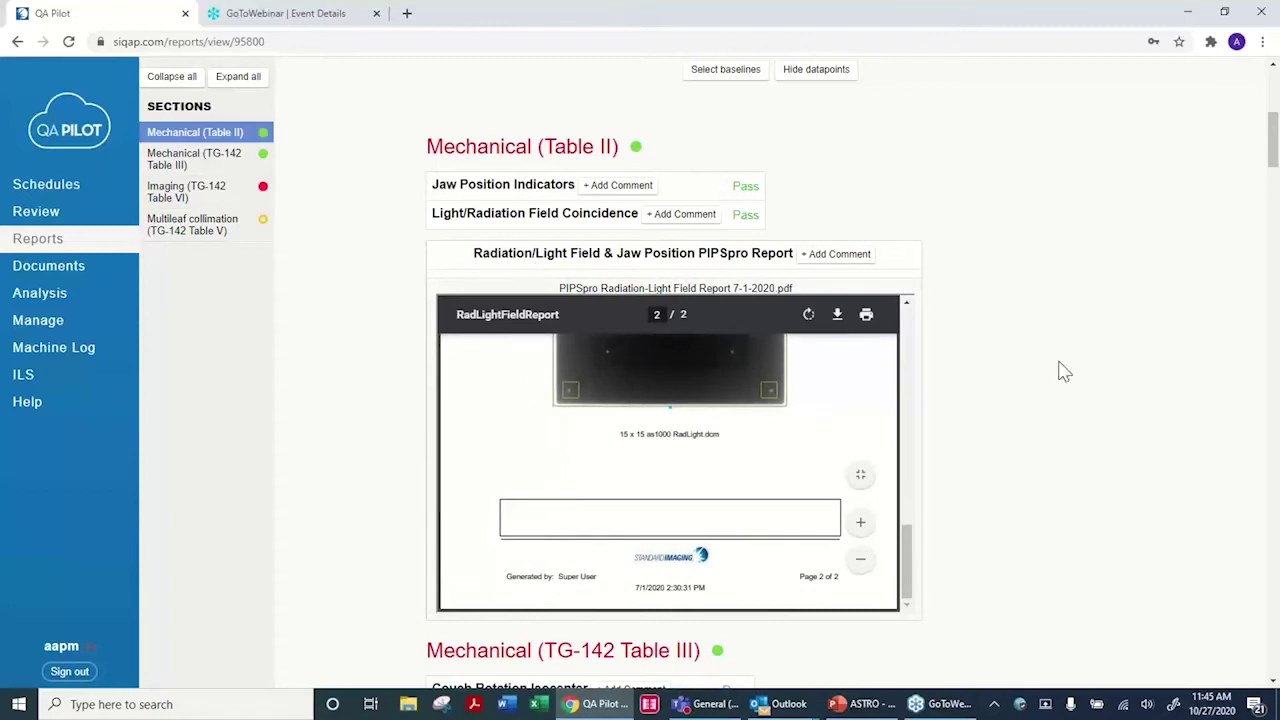
pyautogui.scroll(3, 1060, 397)
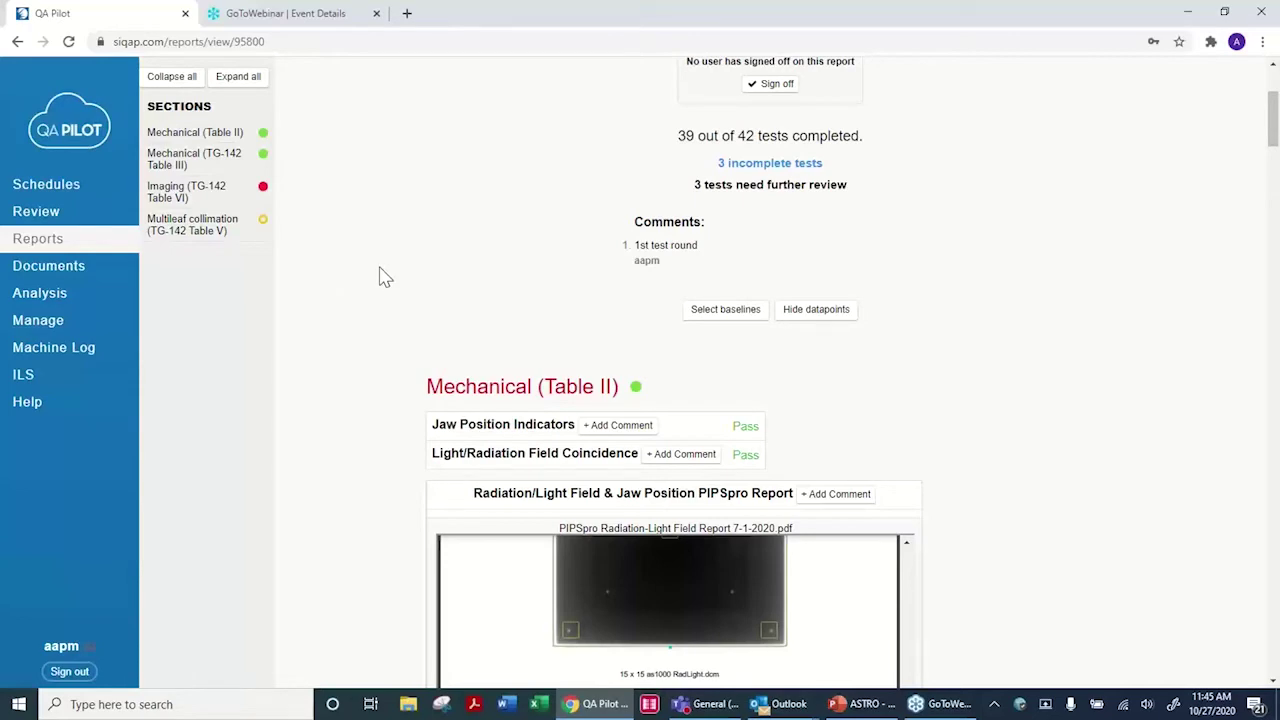
# - Look over the table and collimator star shot PIPSpro reports under Mechanical (TG-142 Table III), then return to the report summary
pyautogui.scroll(-10, 574, 306)
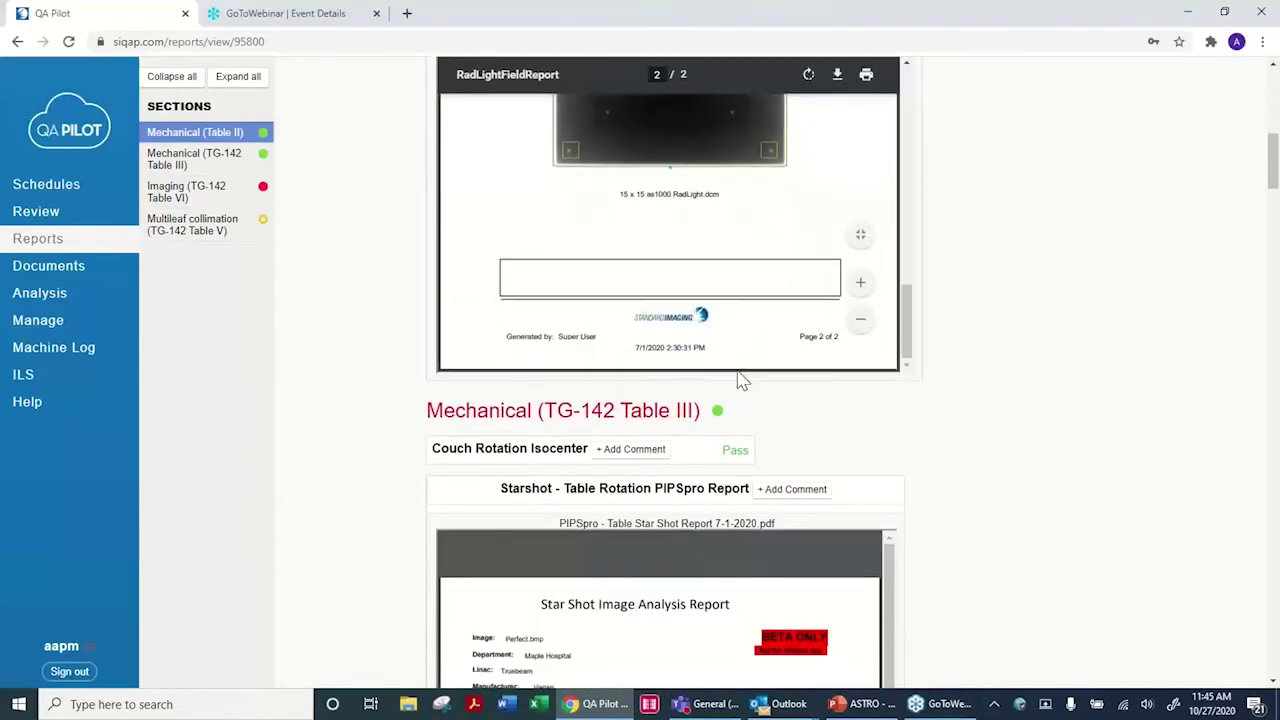
pyautogui.scroll(-5, 763, 383)
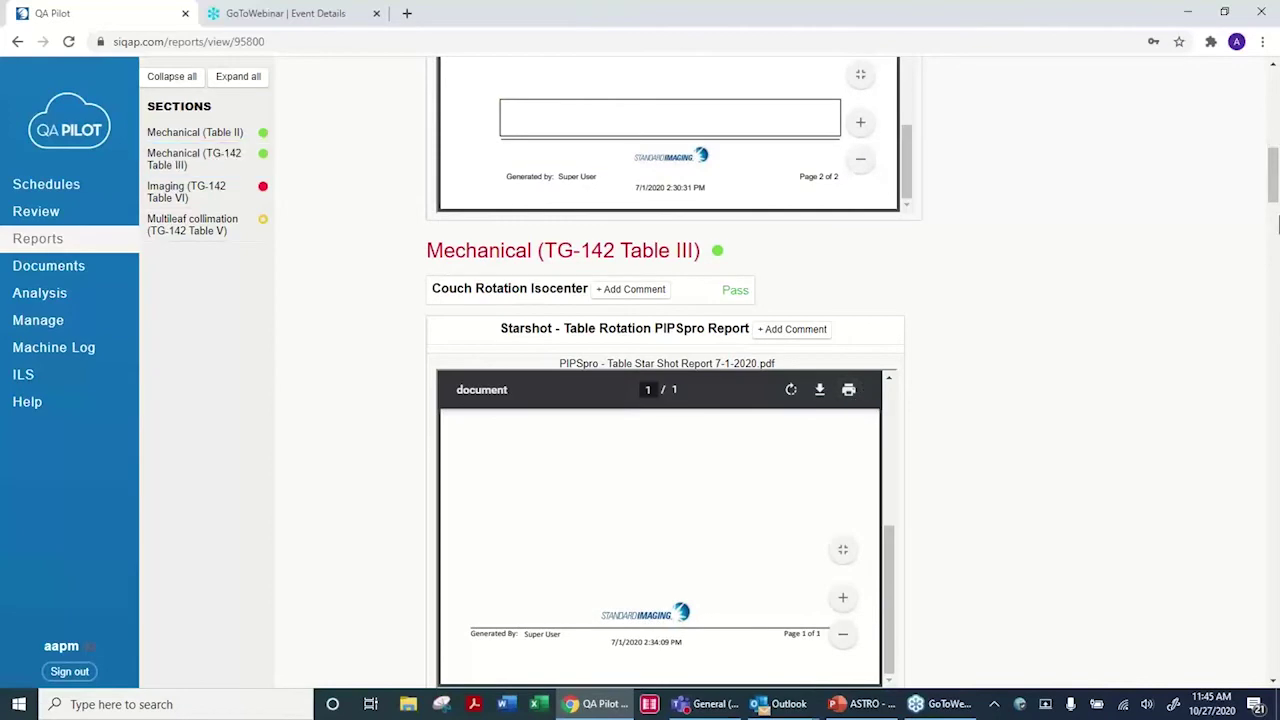
pyautogui.scroll(-8, 1119, 377)
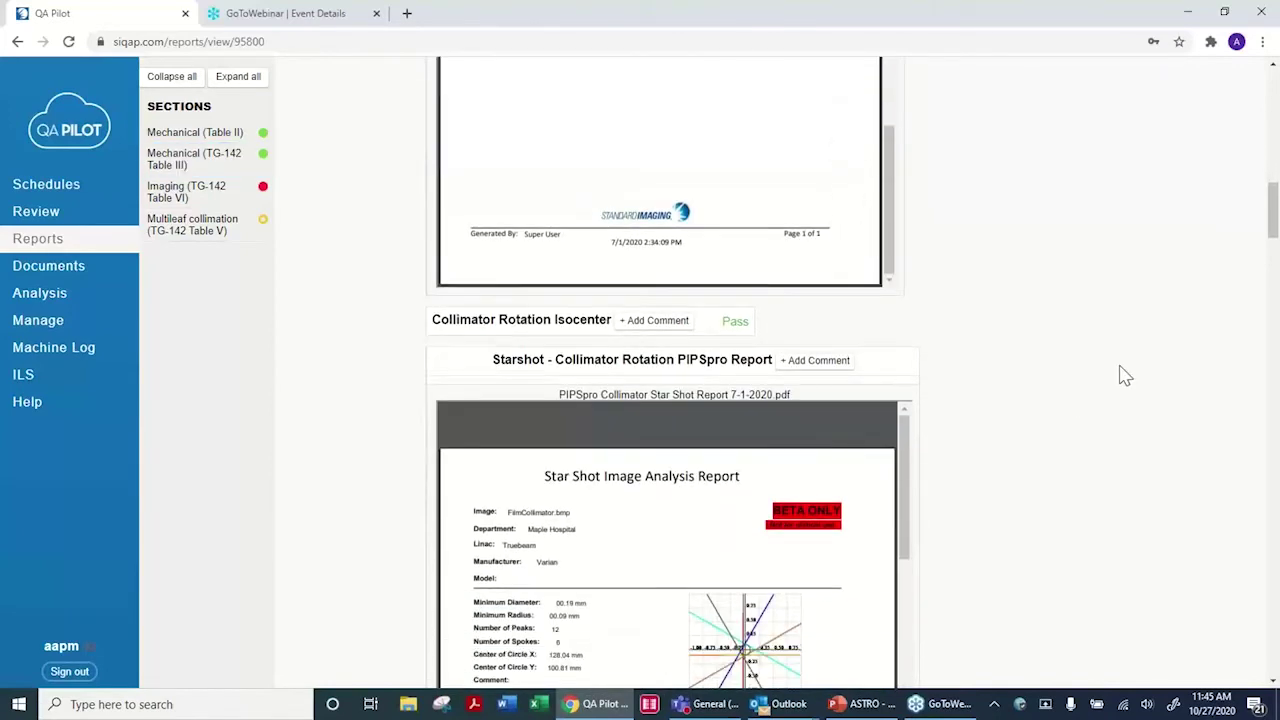
pyautogui.scroll(9, 1123, 375)
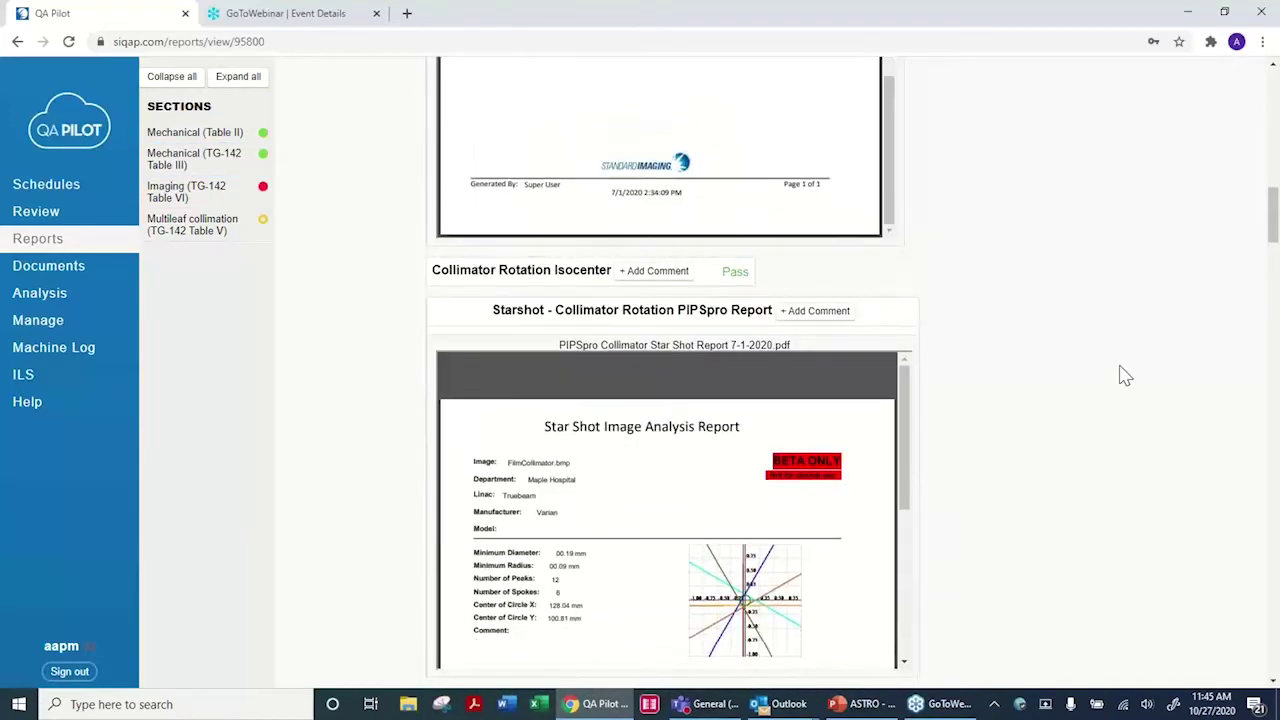
pyautogui.scroll(10, 1123, 375)
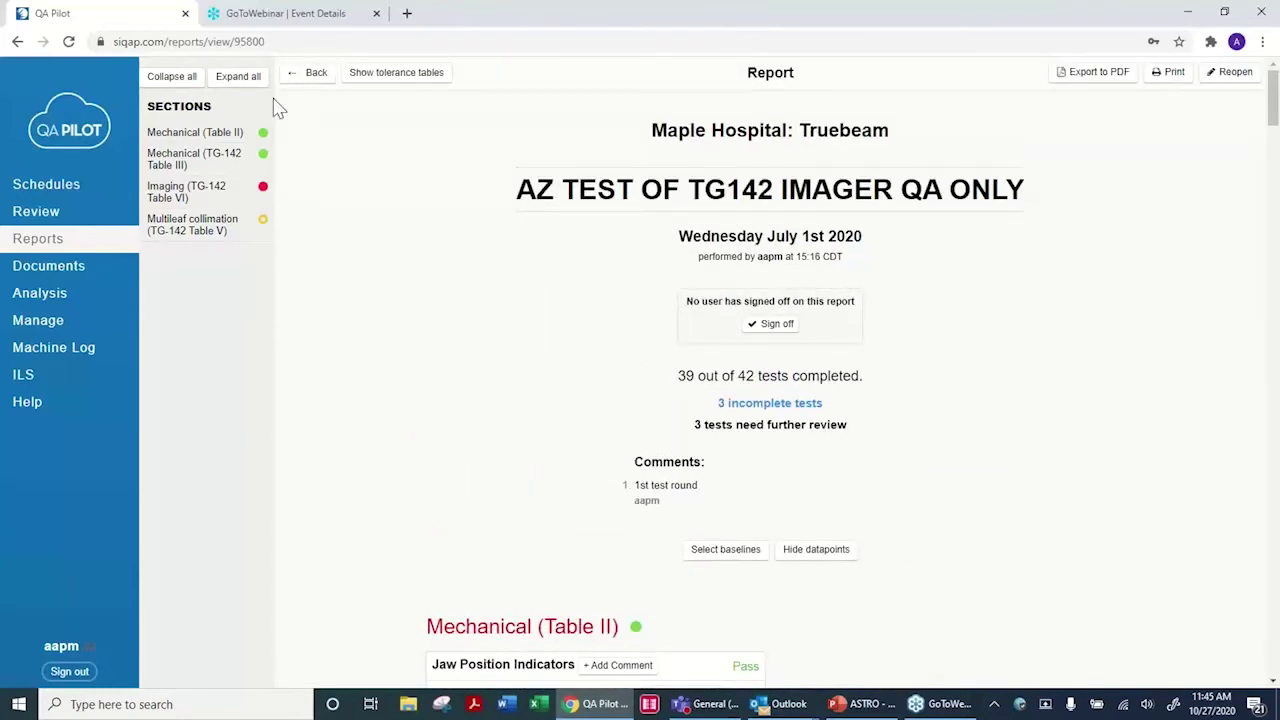
# - Open the XVI machine's settings under Sites & Machines and examine its TG51 reference dosimetry, photon and electron beam factors, and factor documents
pyautogui.click(45, 332)
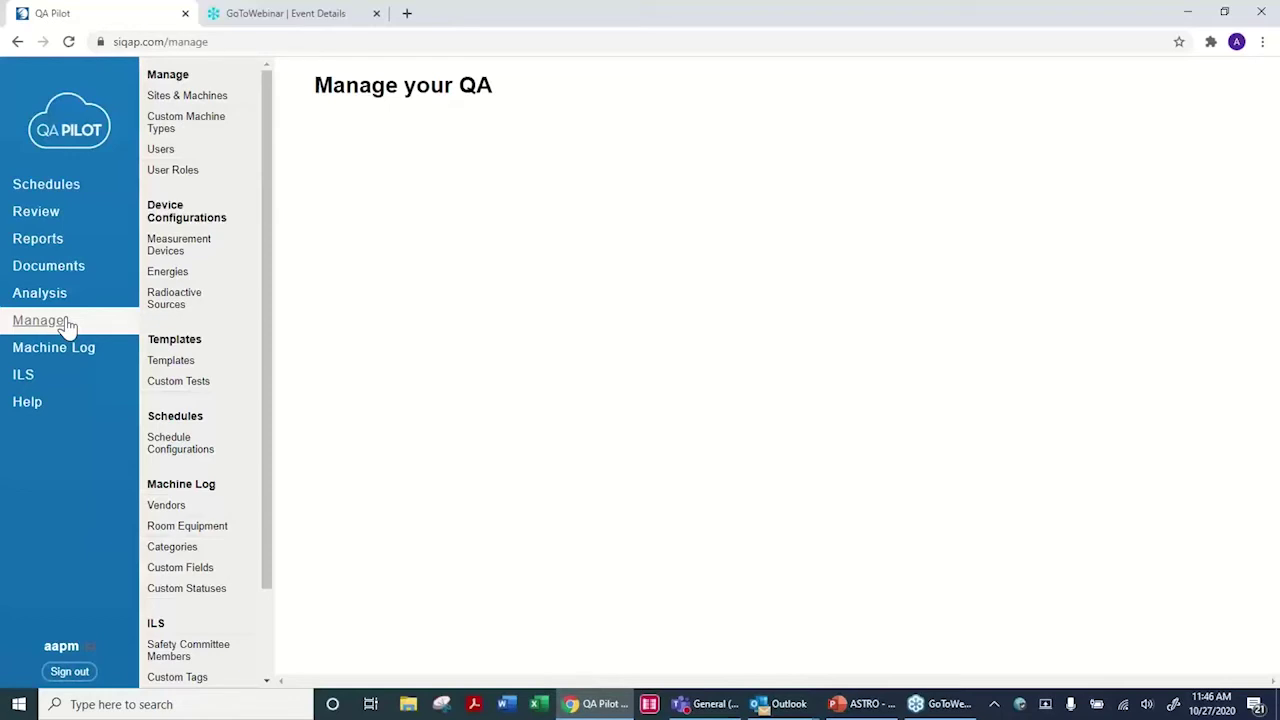
pyautogui.click(160, 100)
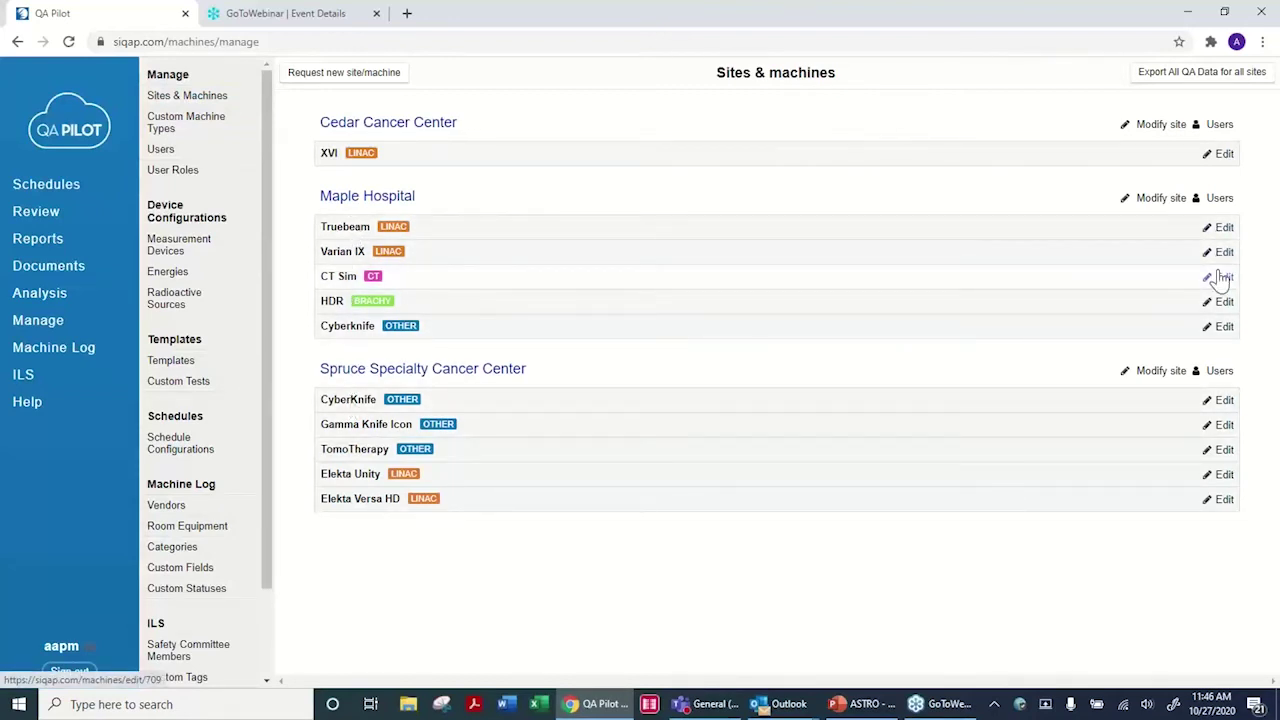
pyautogui.click(1221, 160)
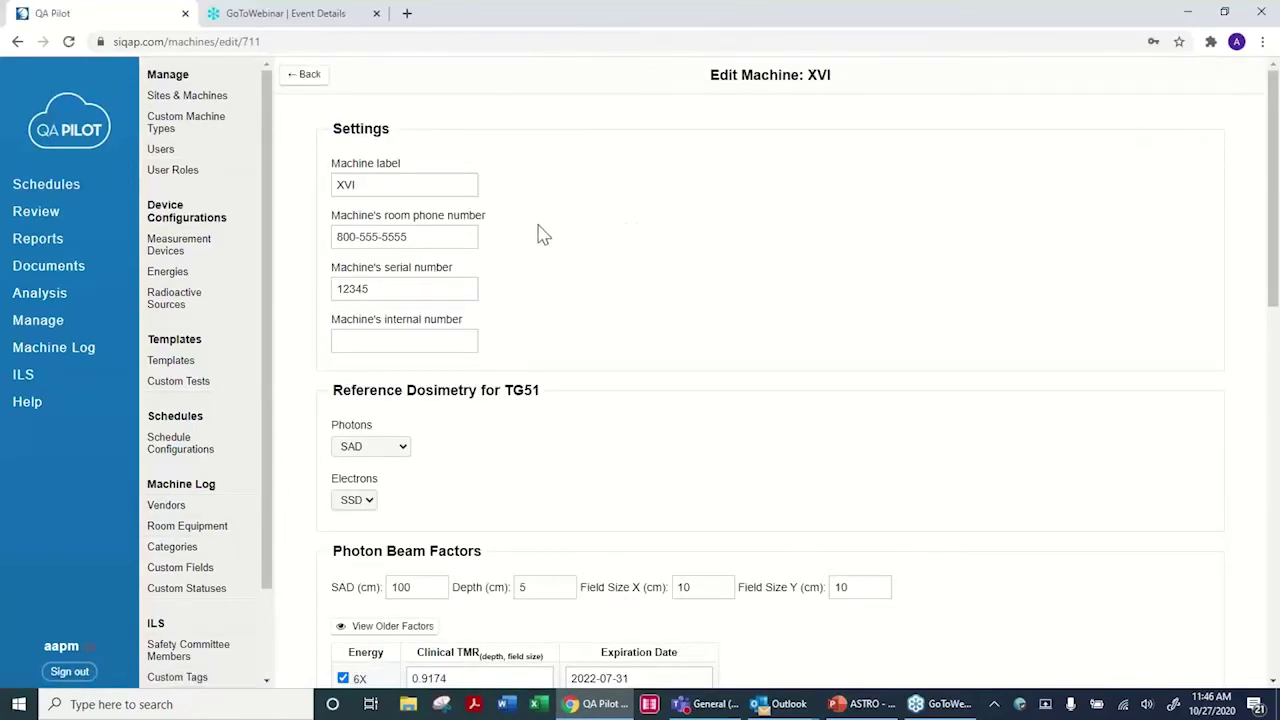
pyautogui.scroll(-3, 566, 257)
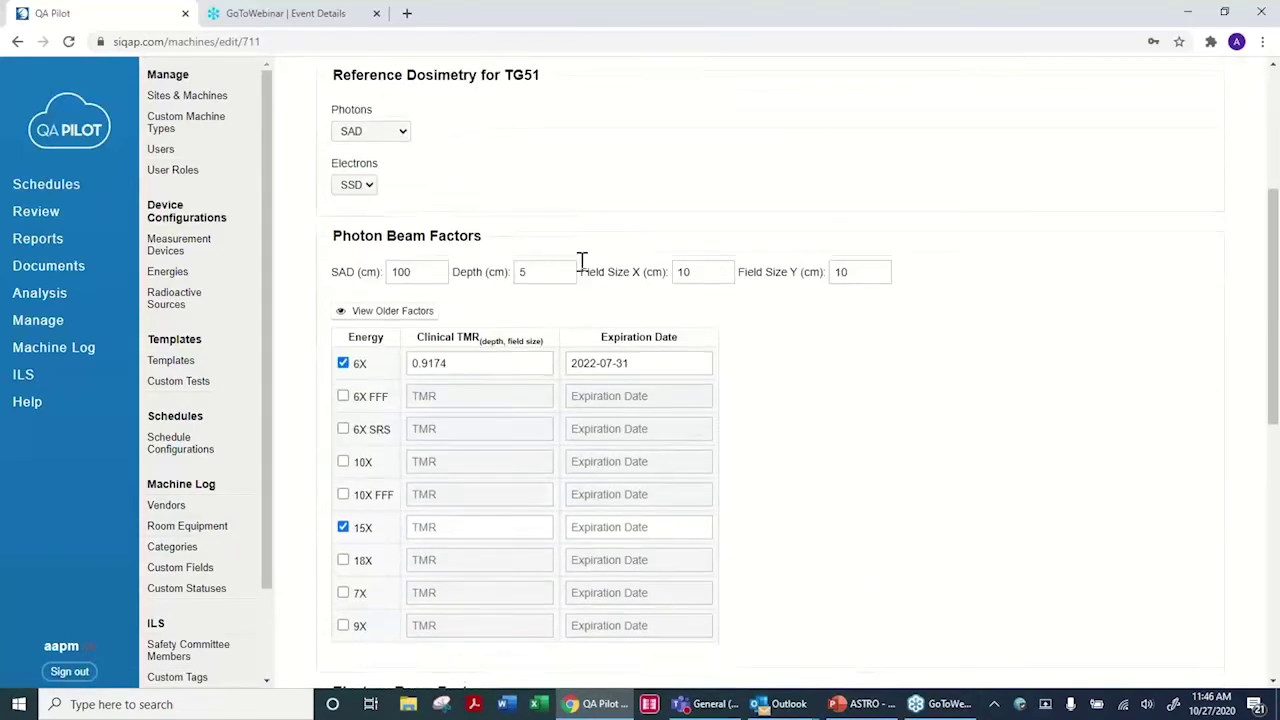
pyautogui.scroll(2, 580, 262)
pyautogui.scroll(-3, 582, 272)
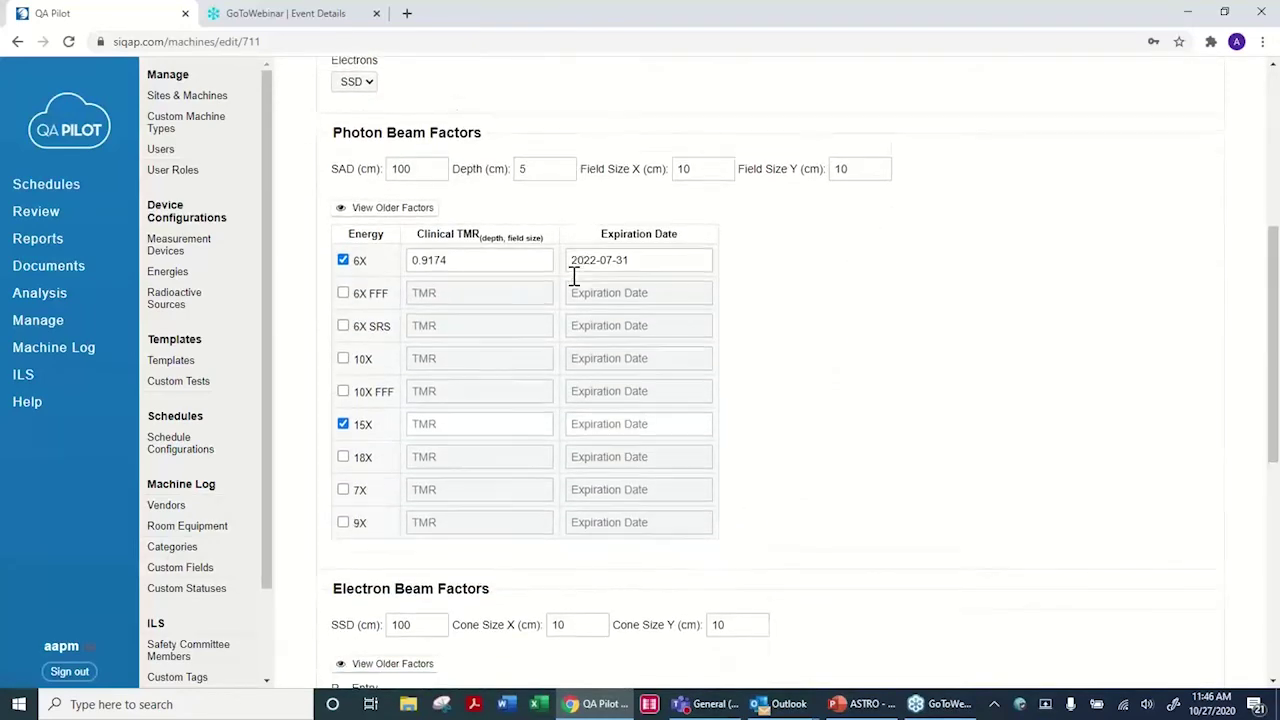
pyautogui.scroll(-6, 575, 277)
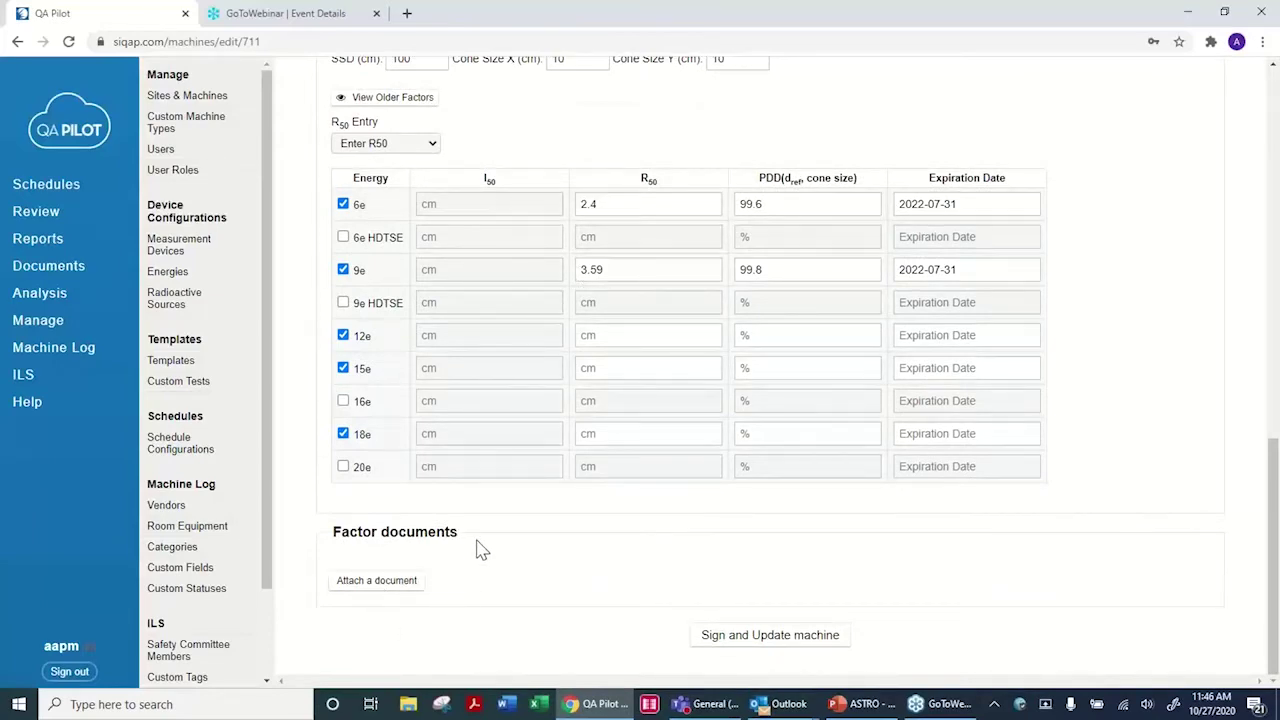
pyautogui.scroll(8, 480, 549)
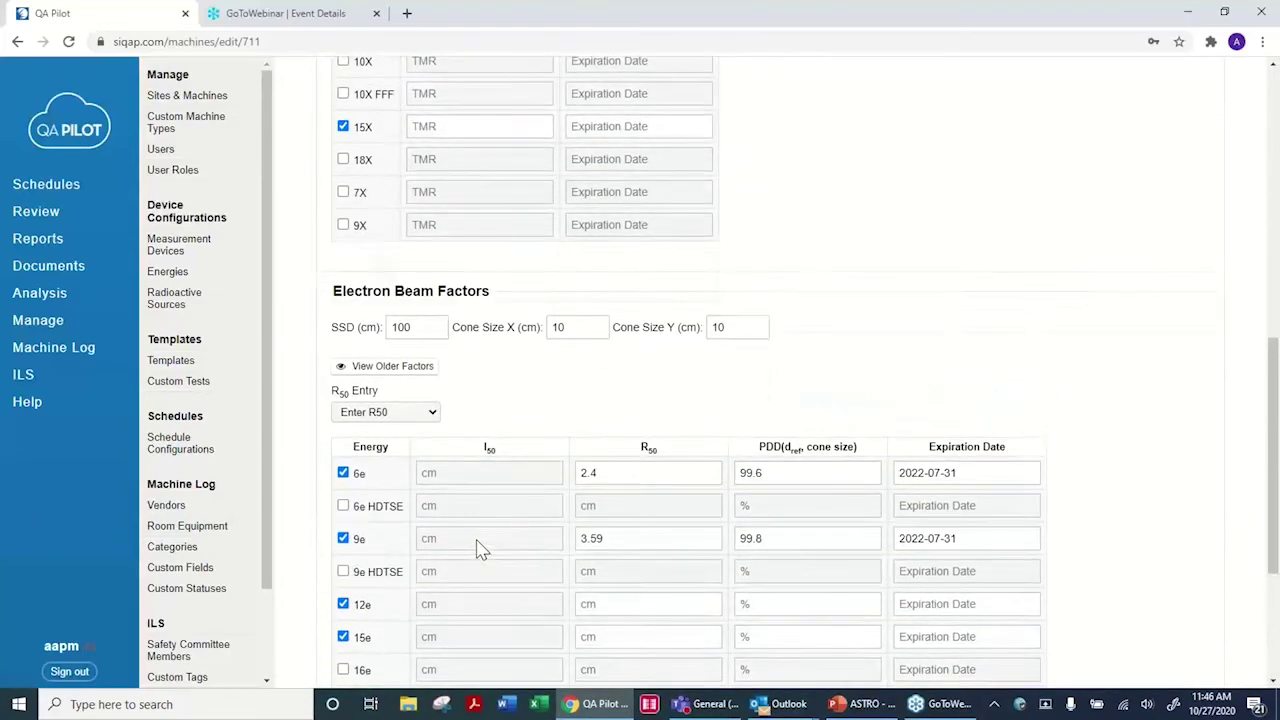
pyautogui.scroll(1, 480, 549)
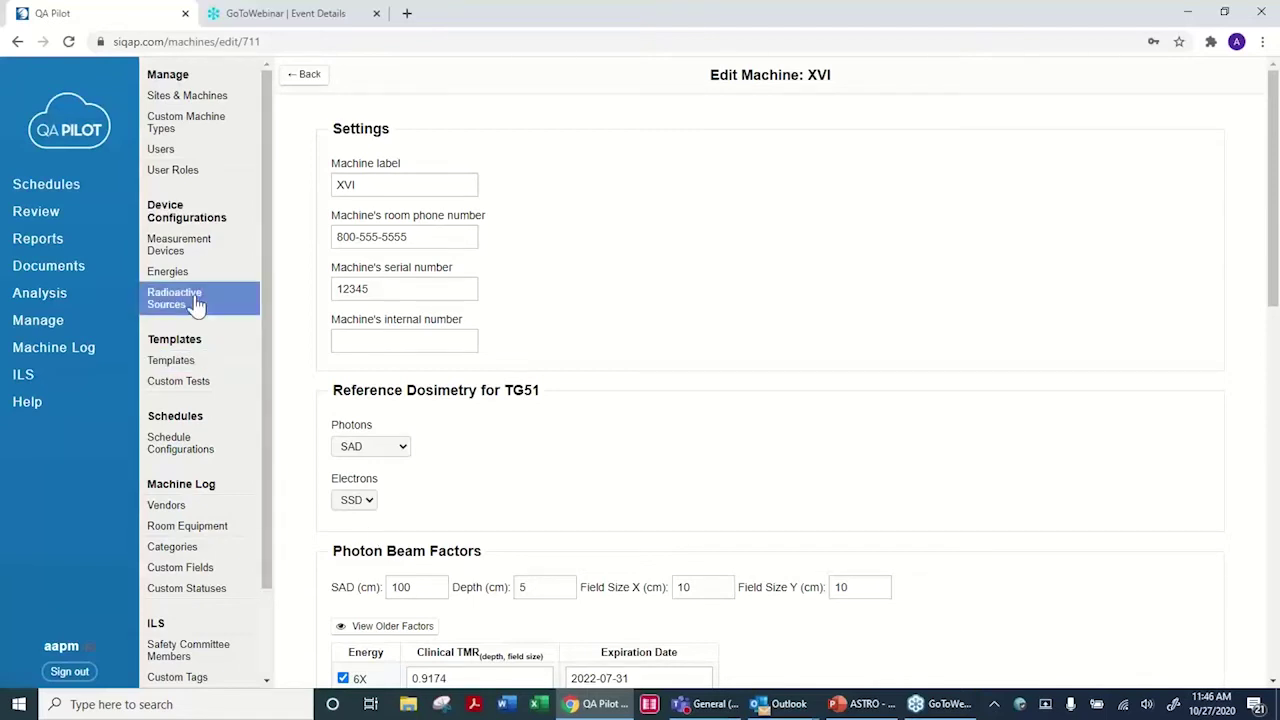
# - Display the measurement devices, filter them to Maple Hospital, and restore the list to all sites
pyautogui.click(190, 258)
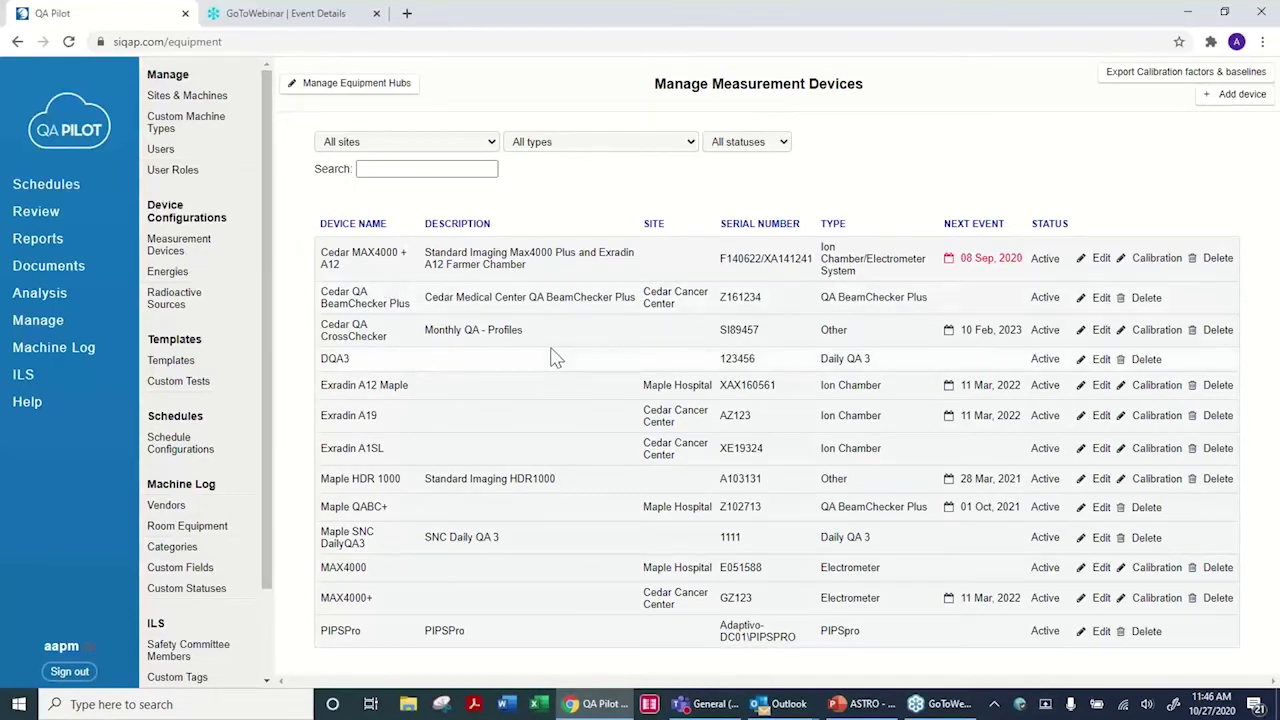
pyautogui.click(490, 150)
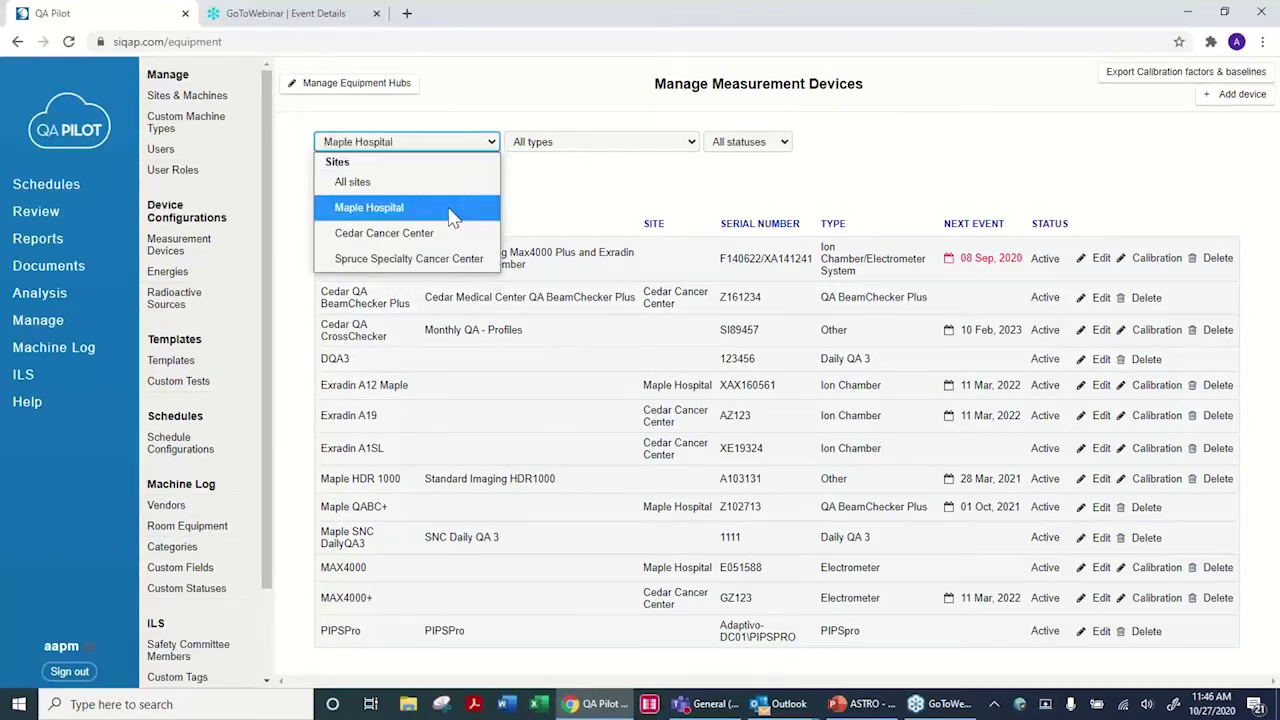
pyautogui.click(440, 205)
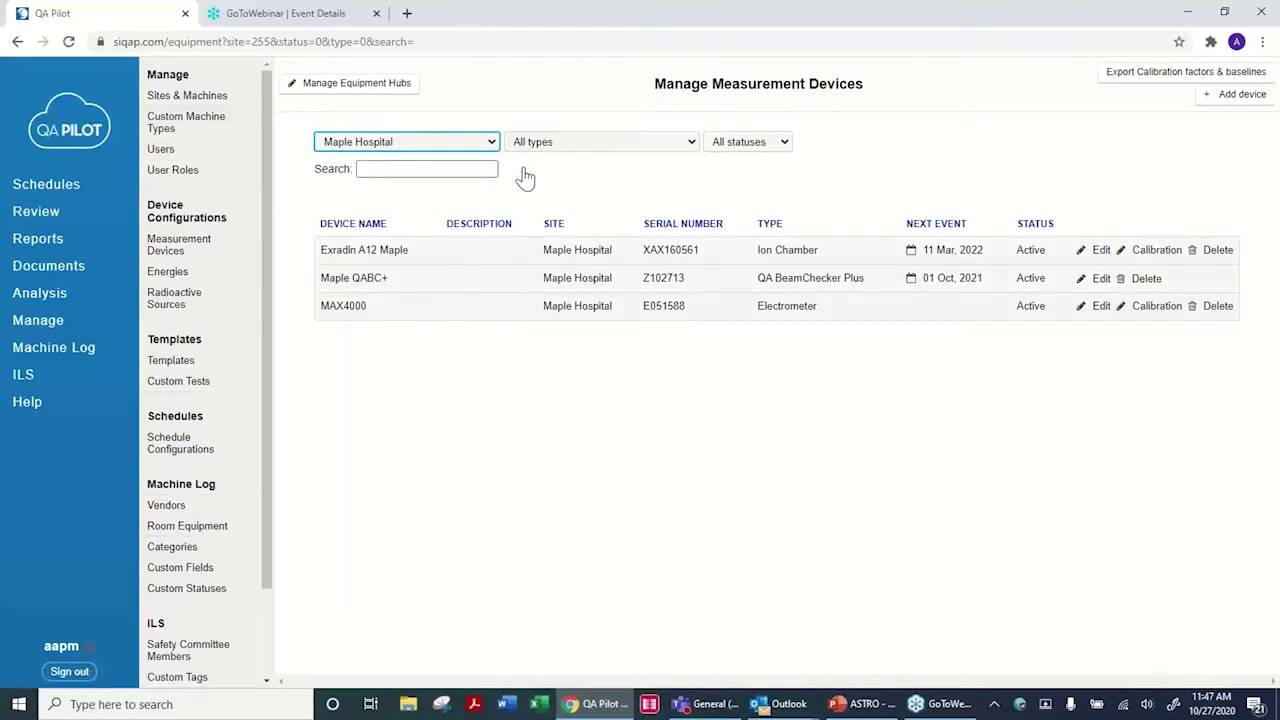
pyautogui.click(492, 146)
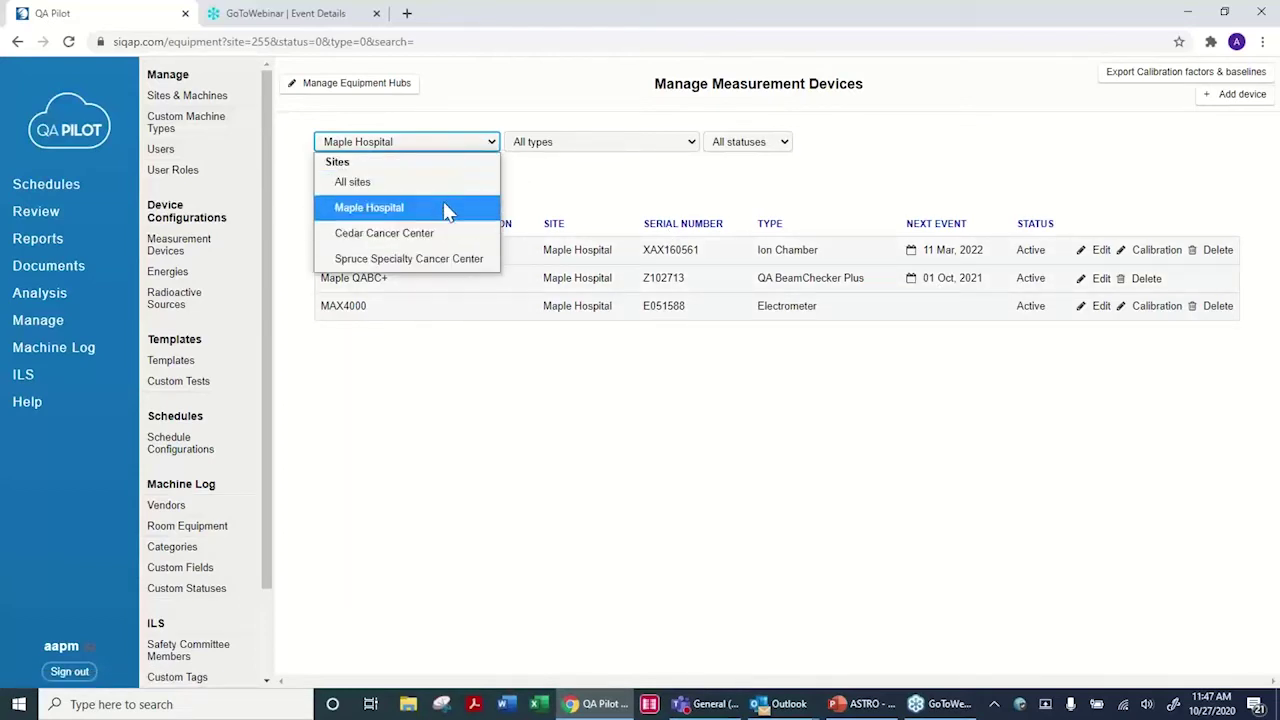
pyautogui.click(422, 180)
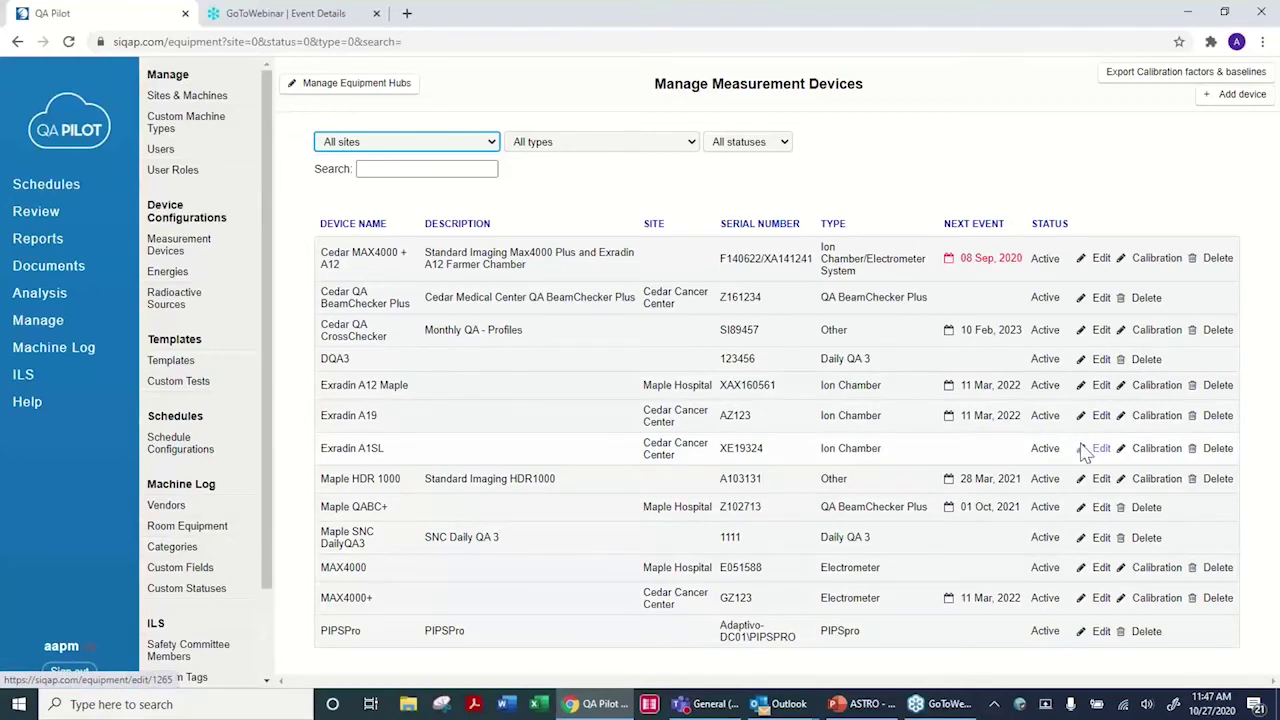
# - Open the Exradin A12 Maple device for editing and review its chamber details and tasks
pyautogui.click(1083, 393)
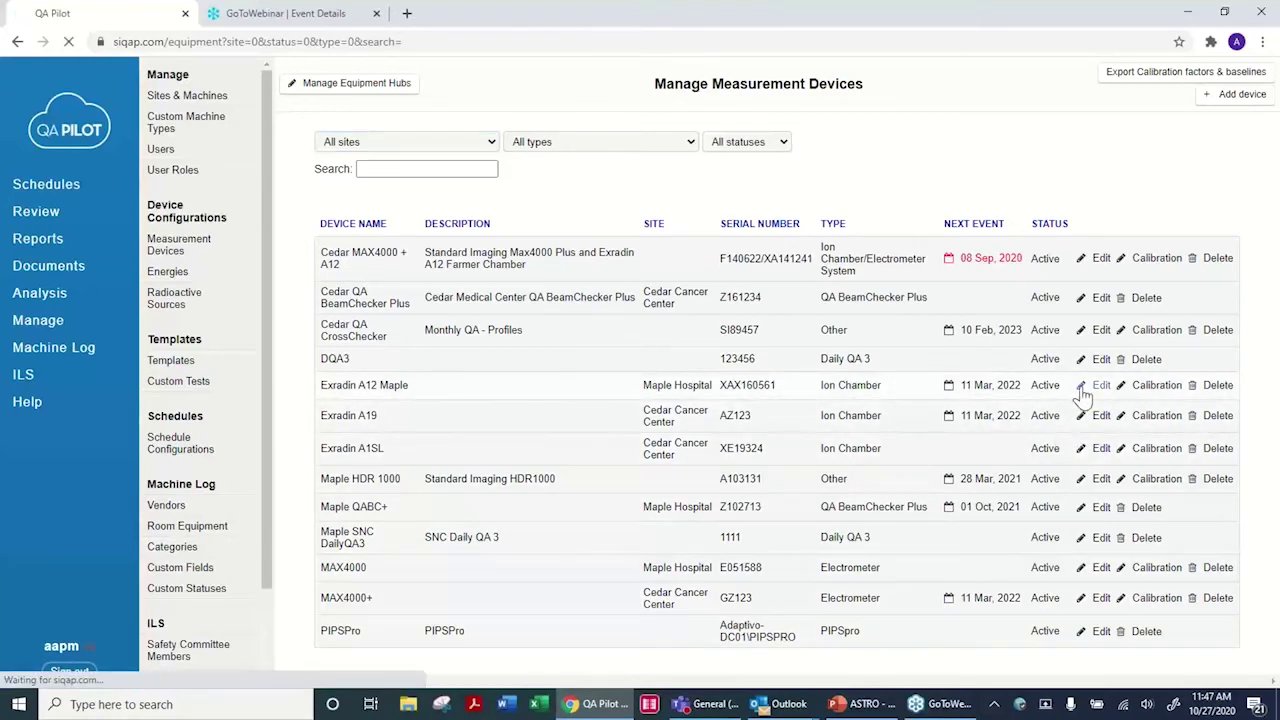
pyautogui.scroll(-3, 930, 500)
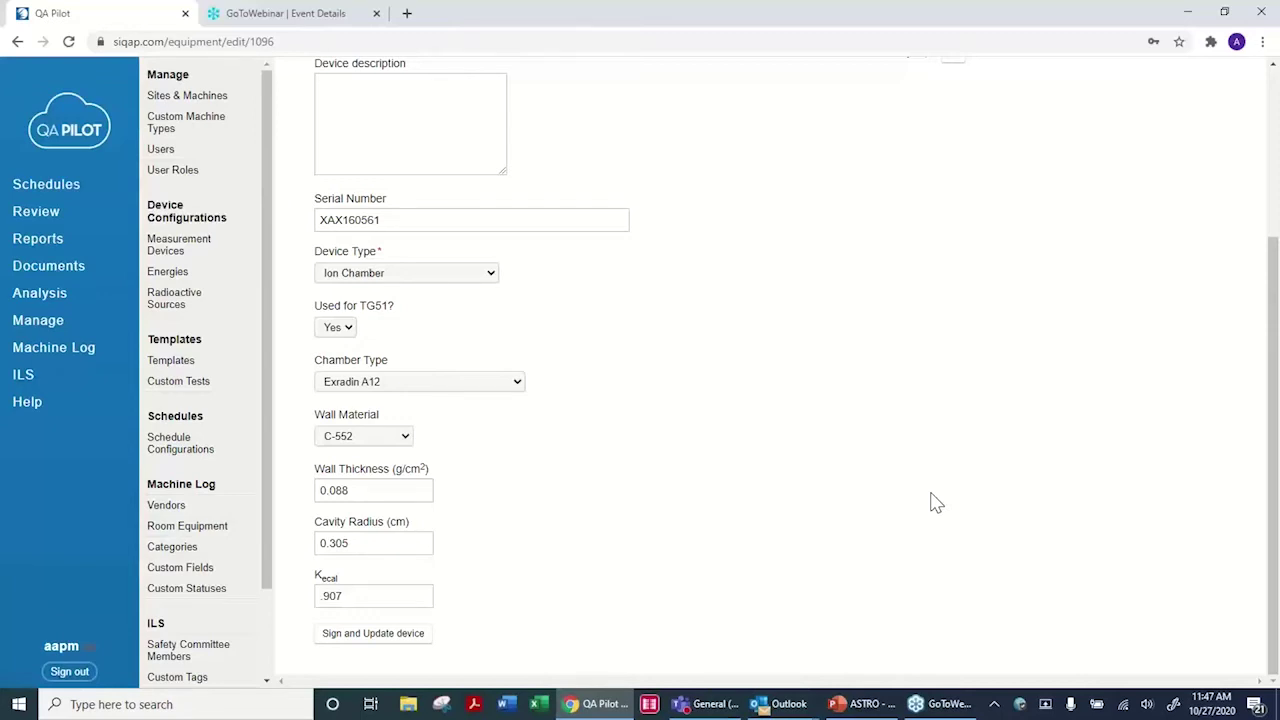
pyautogui.scroll(3, 932, 502)
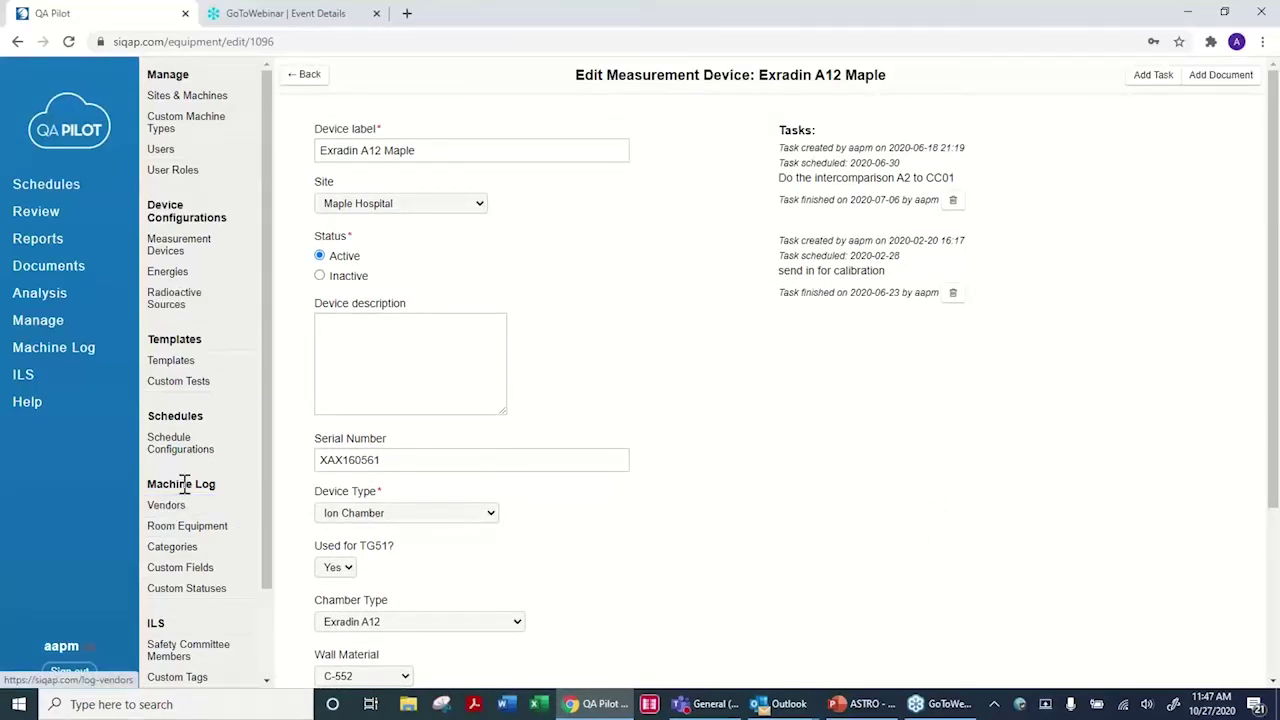
# - Browse the QA templates, view the tests in the TG142 Daily Preset, and return to the template list
pyautogui.click(173, 368)
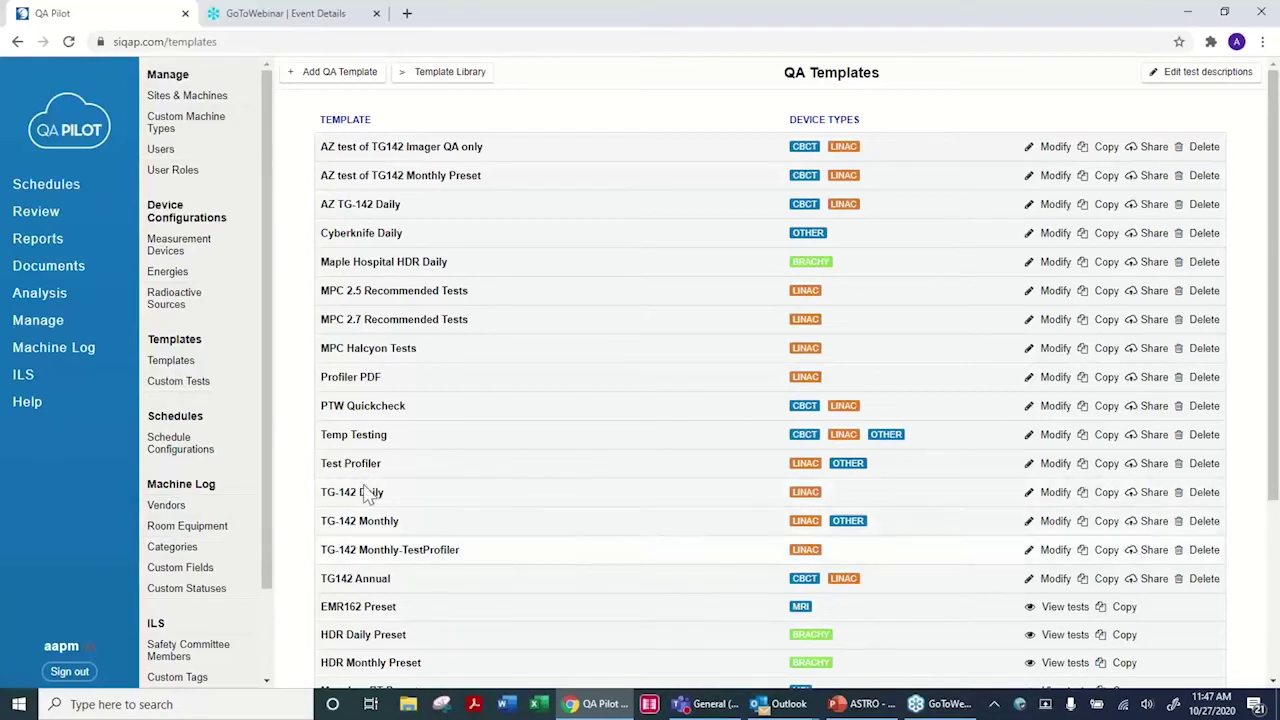
pyautogui.scroll(-3, 566, 434)
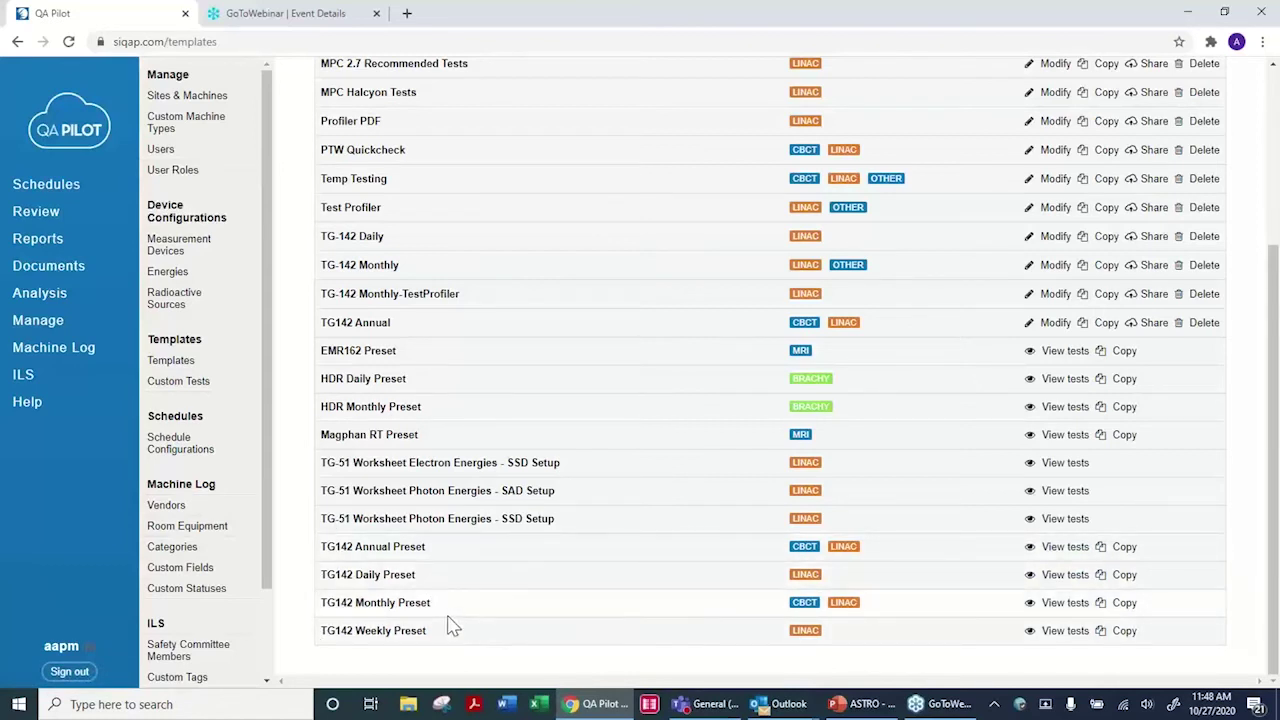
pyautogui.click(1053, 578)
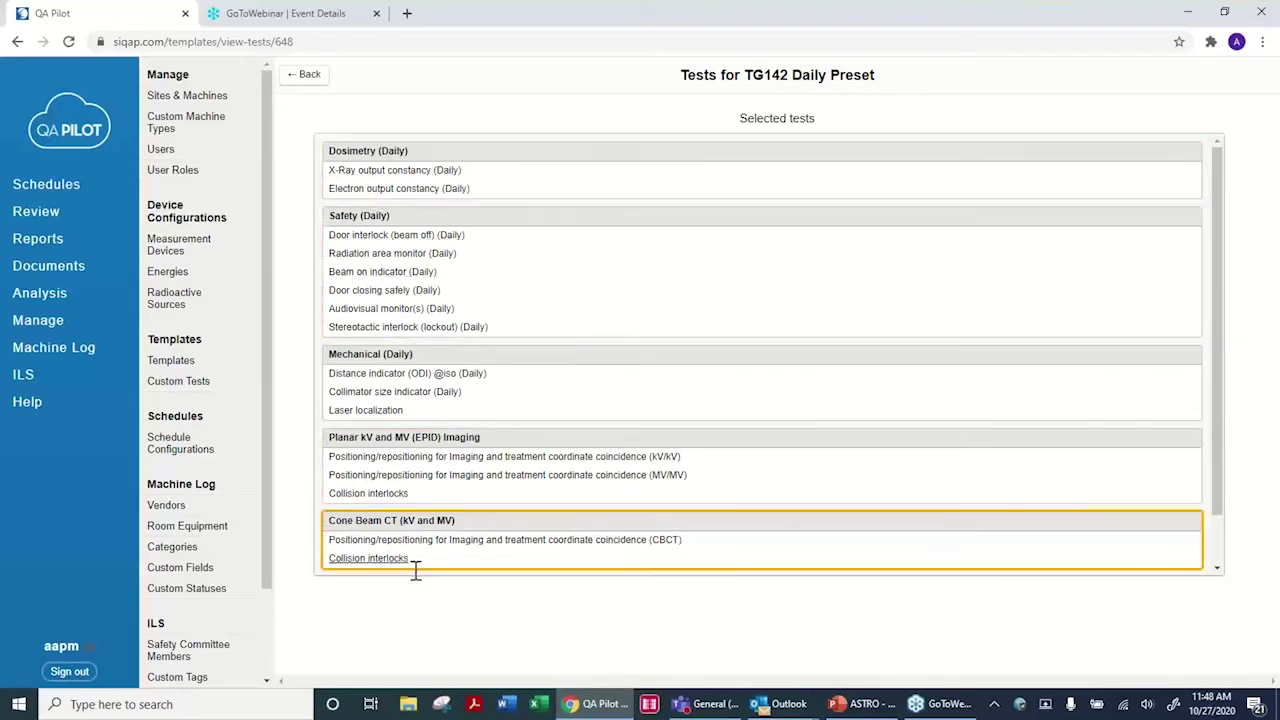
pyautogui.click(171, 364)
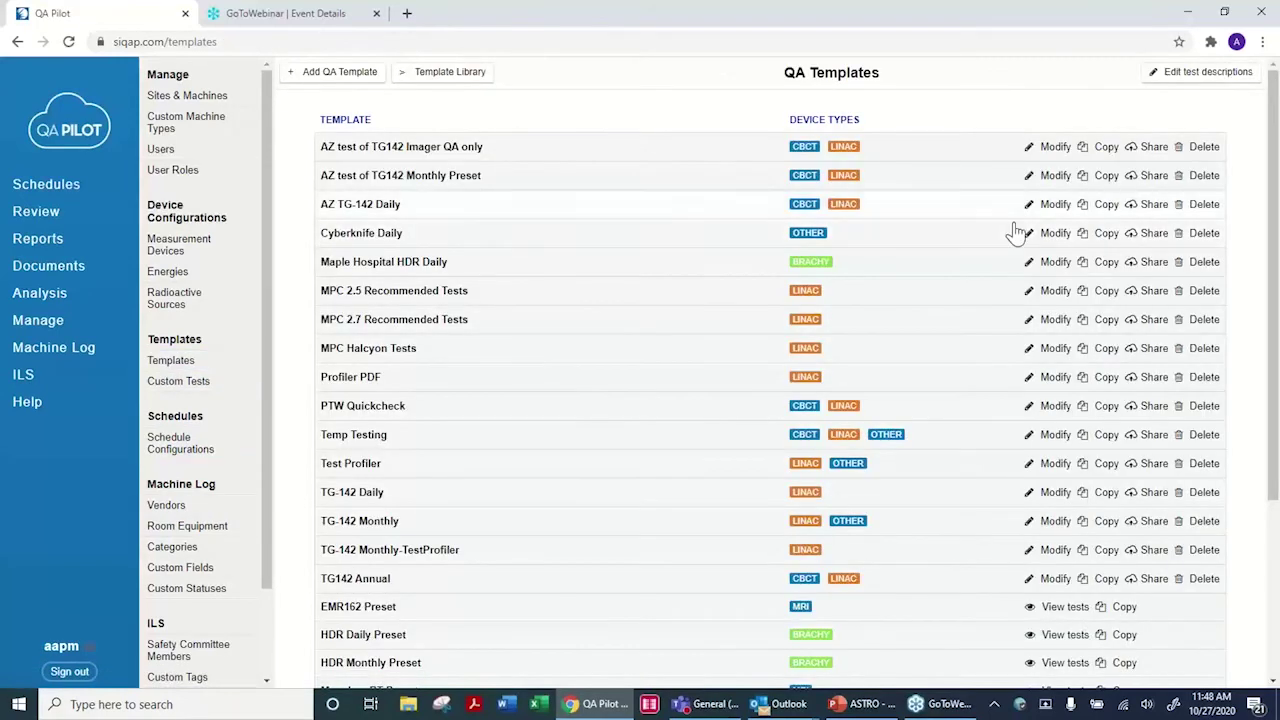
# - Open the AZ test of TG142 Imager QA only template for modification, continue to test selection, and expand Daily Linac QA [TG-142 Table I]
pyautogui.click(1052, 148)
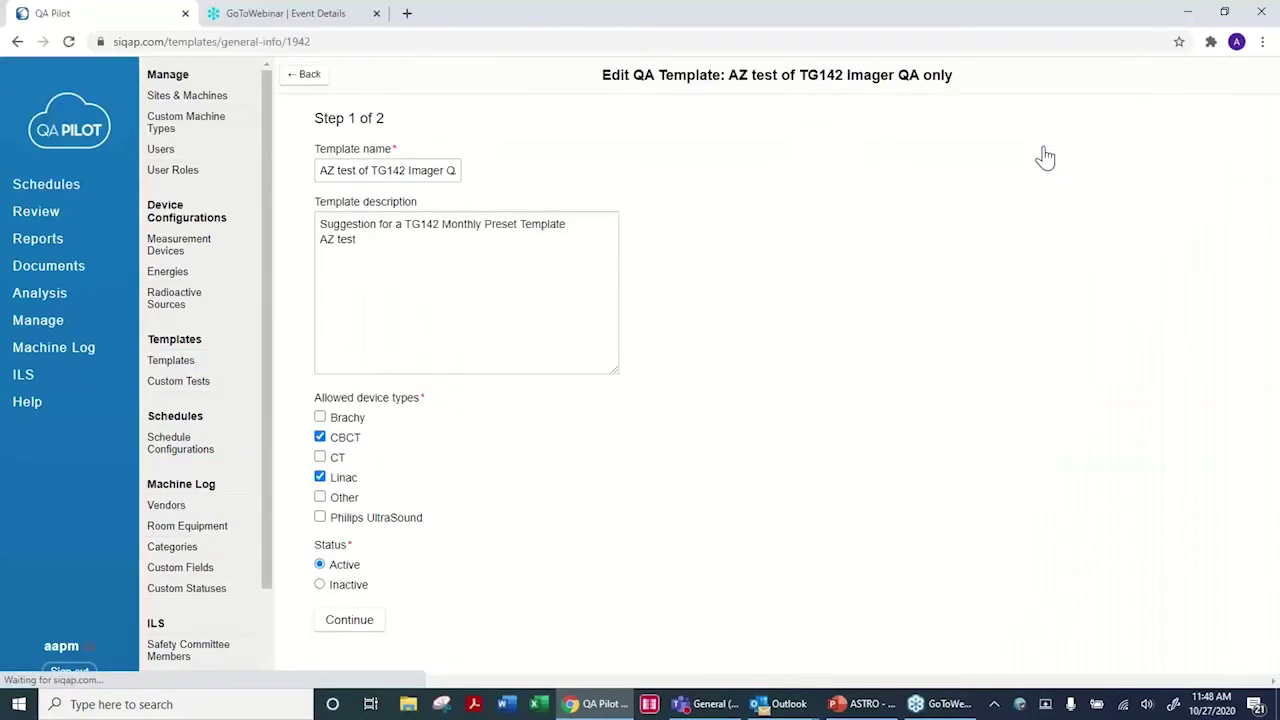
pyautogui.click(349, 622)
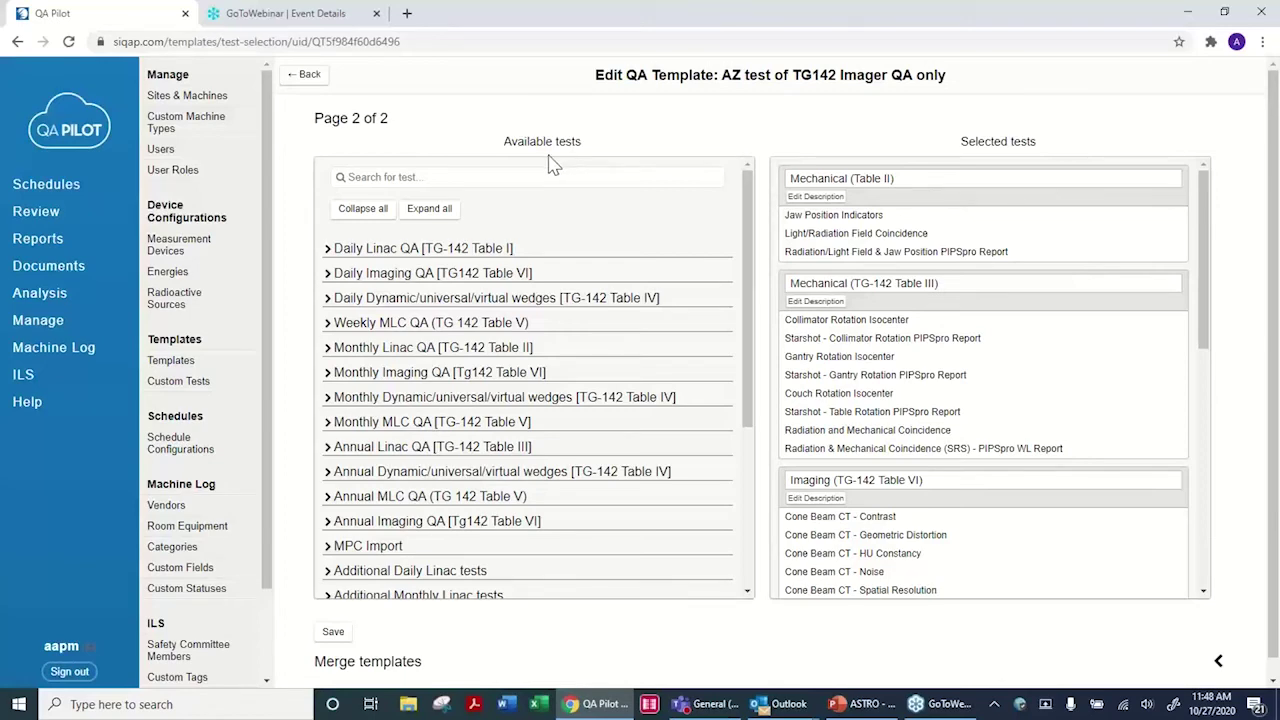
pyautogui.click(327, 252)
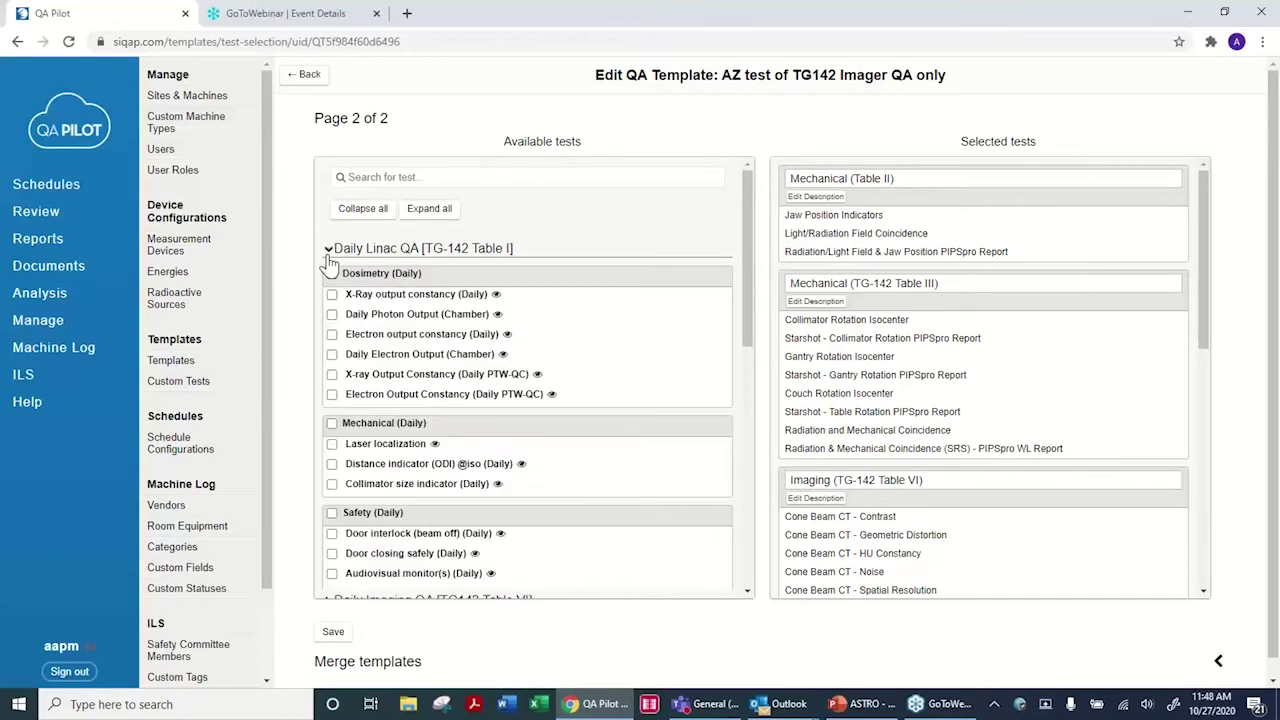
# - Look through the available test categories, preview the Collimator size indicator (Daily) test, and look over the template's selected tests
pyautogui.scroll(-2, 500, 560)
pyautogui.scroll(-3, 512, 542)
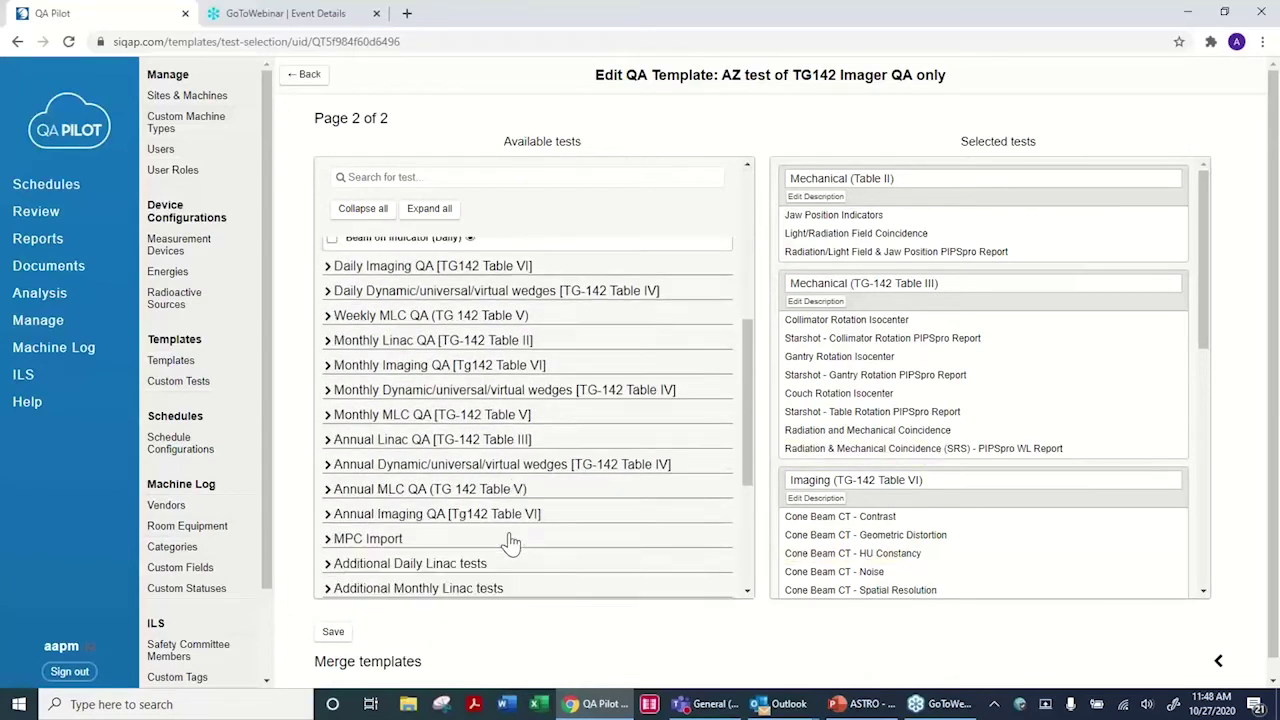
pyautogui.scroll(5, 512, 520)
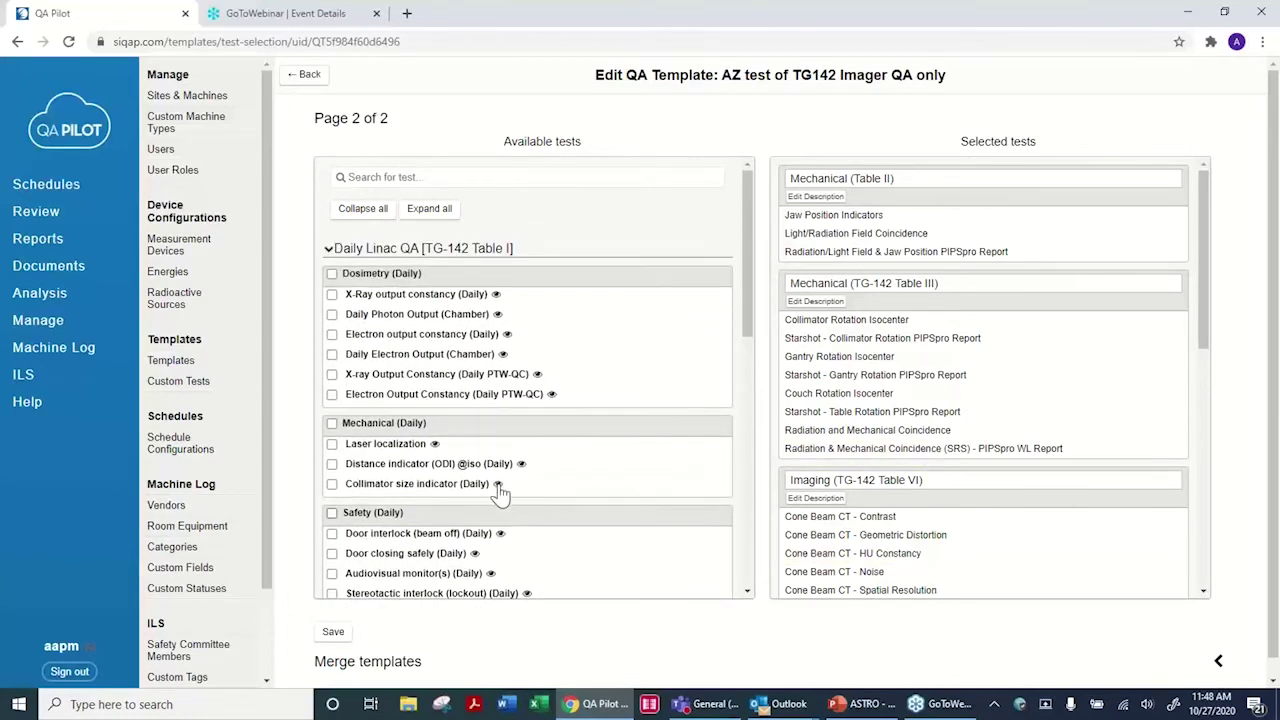
pyautogui.moveTo(498, 487)
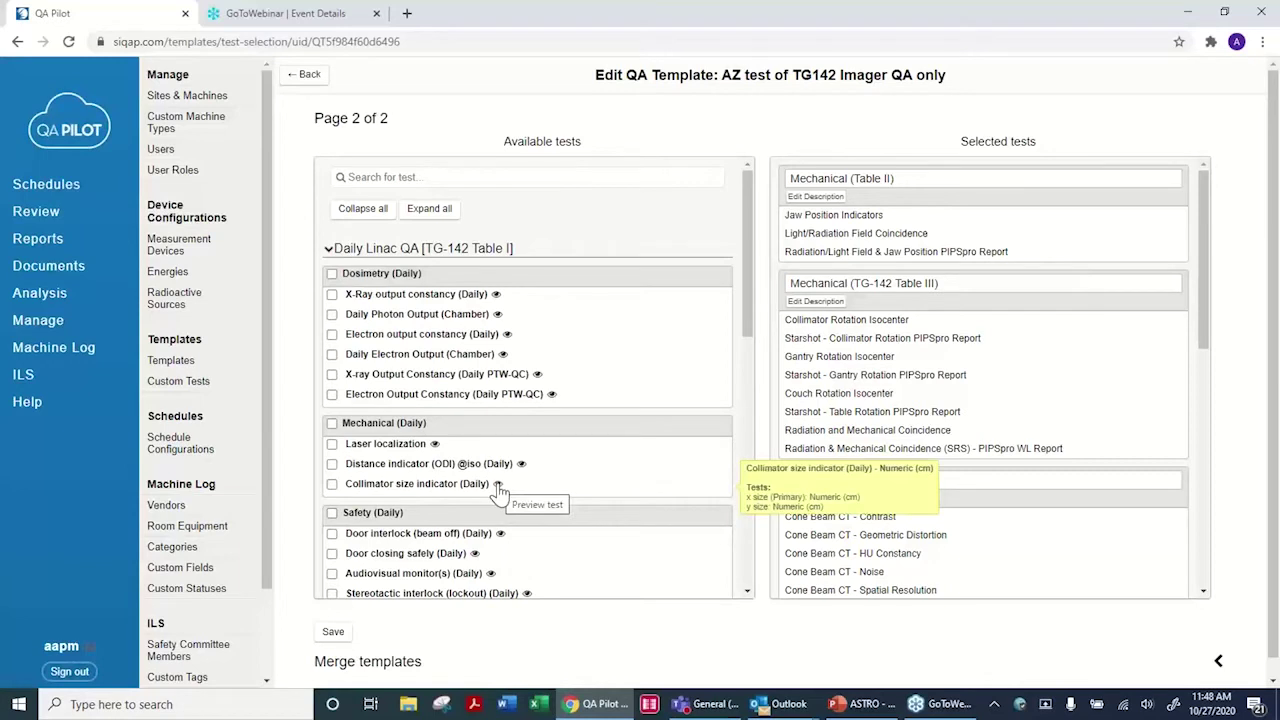
pyautogui.moveTo(443, 447)
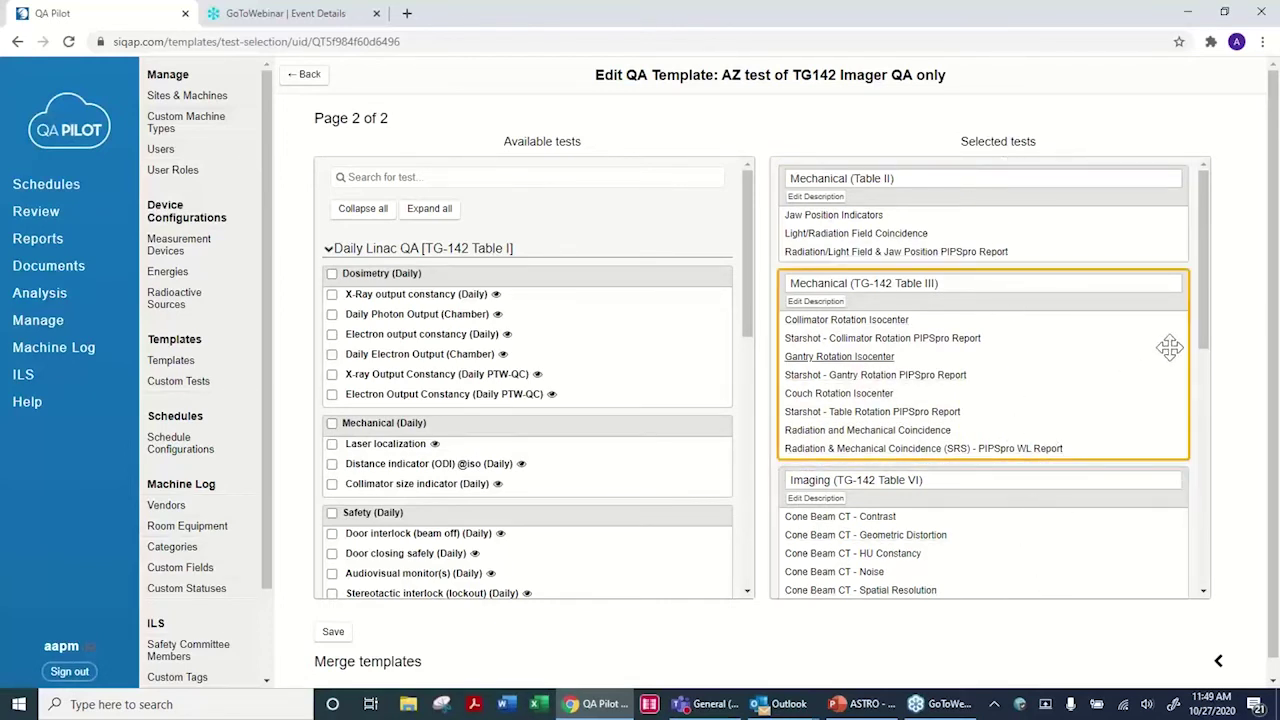
pyautogui.moveTo(1205, 348); pyautogui.dragTo(1214, 283)
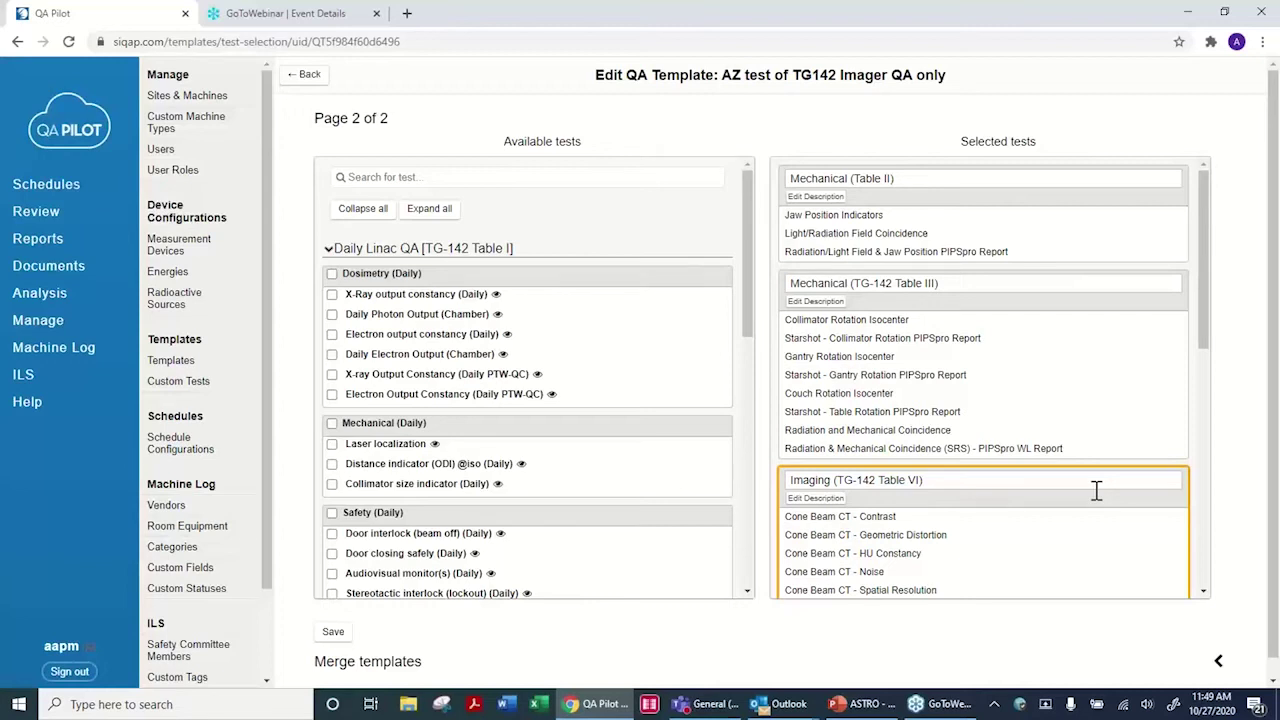
# - Try selecting the whole Dosimetry (Daily) group, clear it, and add only X-Ray output constancy (Daily) to the template
pyautogui.click(332, 274)
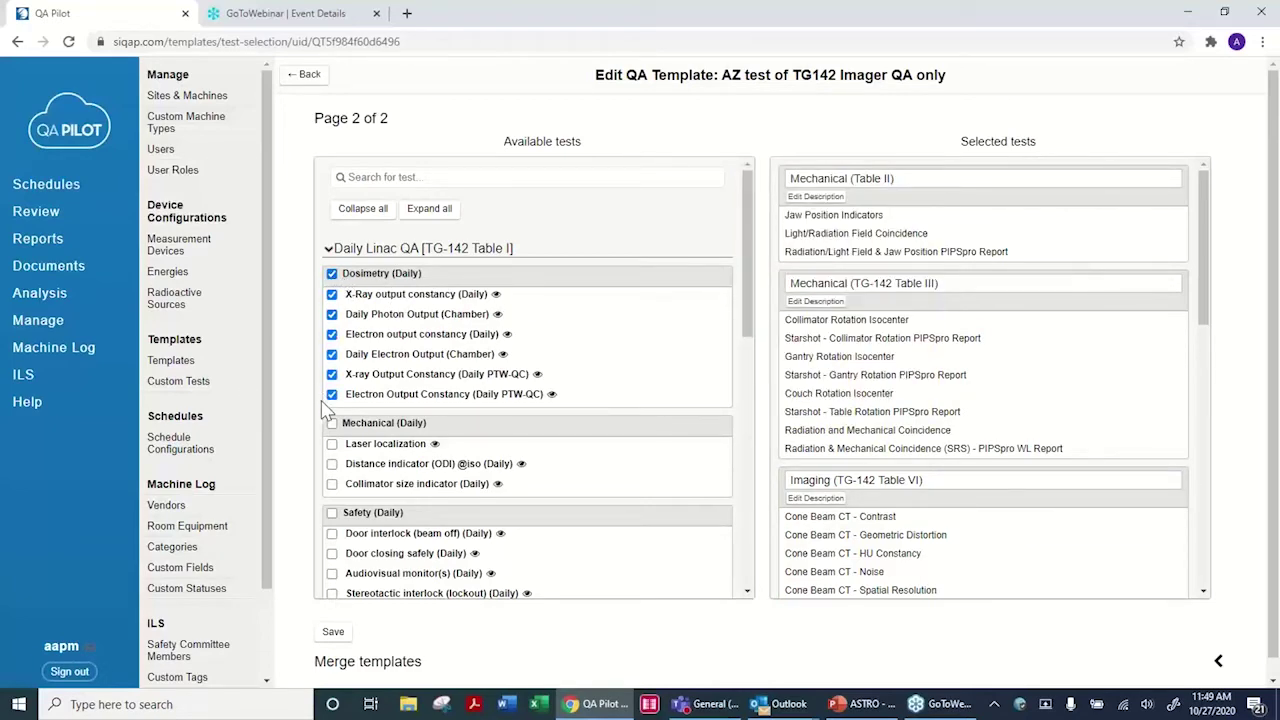
pyautogui.click(332, 274)
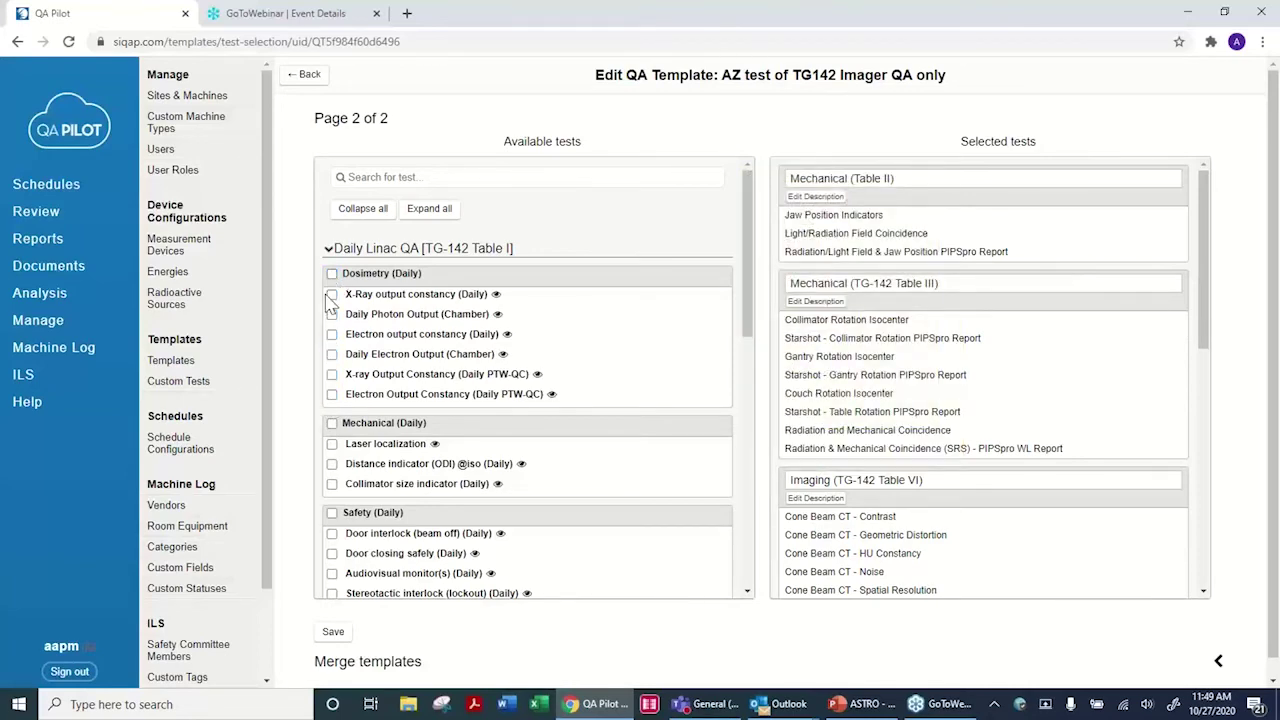
pyautogui.click(332, 294)
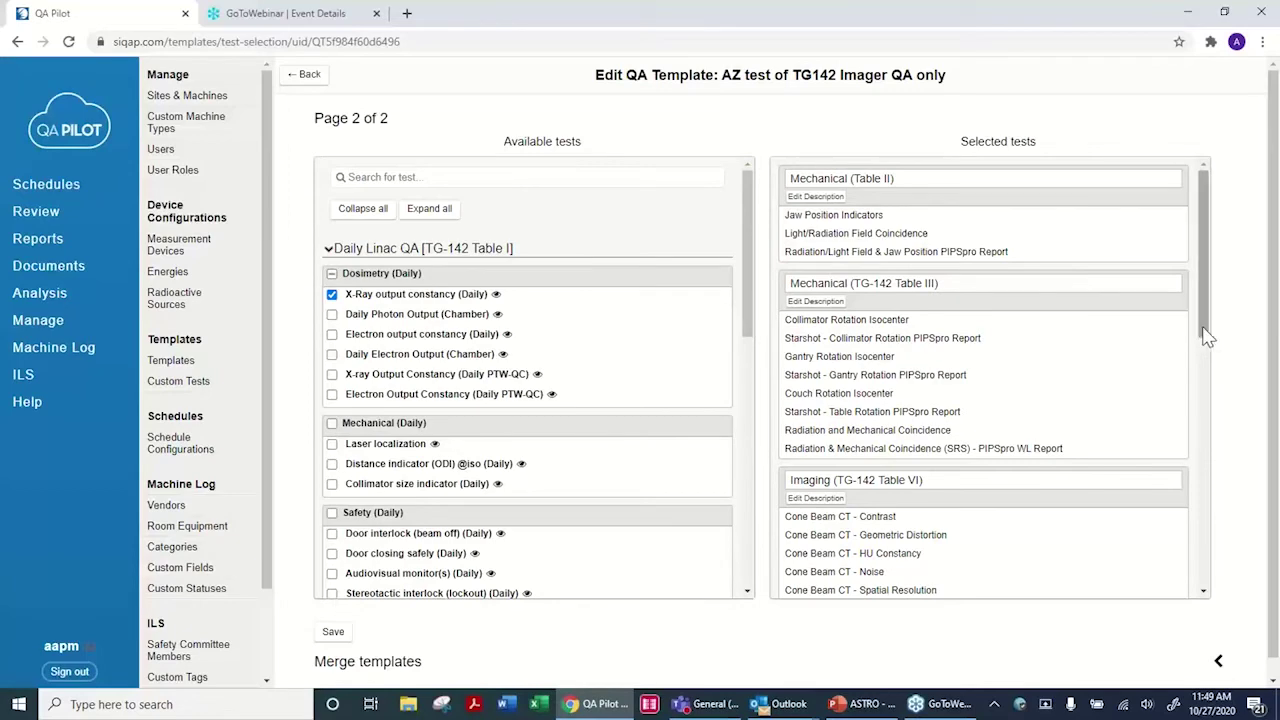
# - Move the Dosimetry (Daily) section up the selected tests, above Multileaf collimation (TG-142 Table V) and the Imaging (TG-142 Table VI) section
pyautogui.moveTo(1204, 340); pyautogui.dragTo(1225, 622)
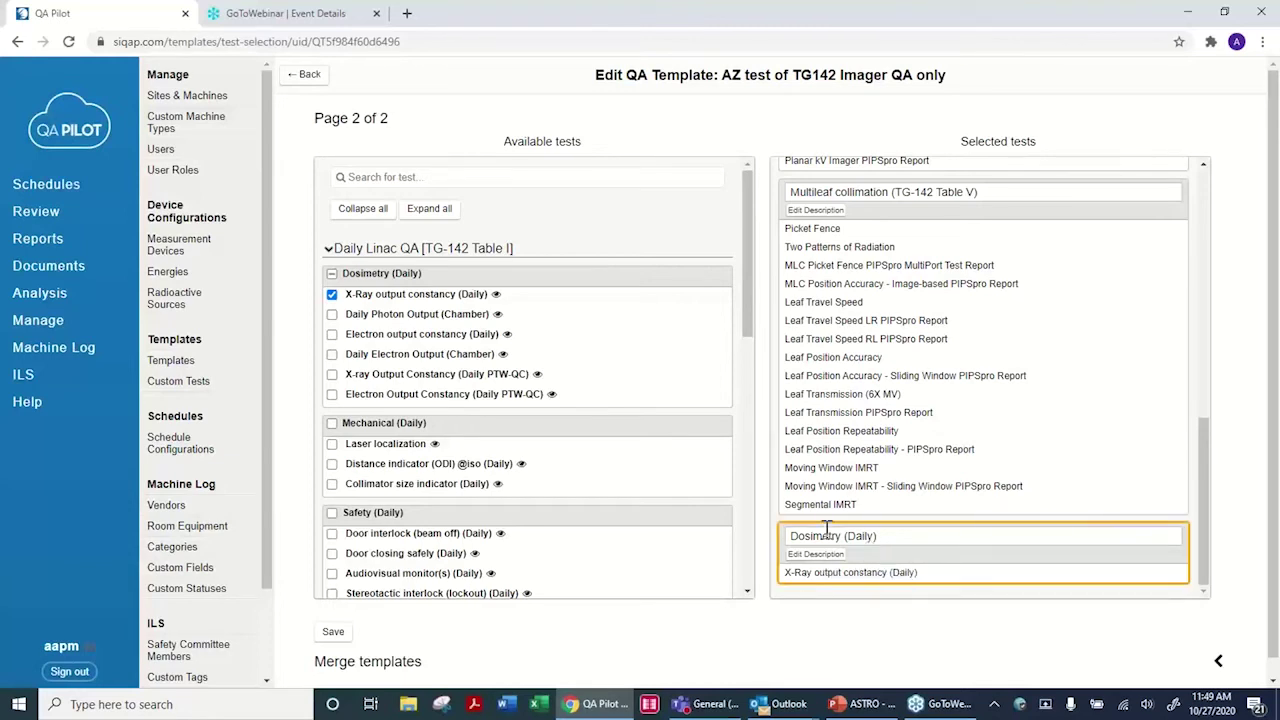
pyautogui.moveTo(826, 530); pyautogui.dragTo(796, 245)
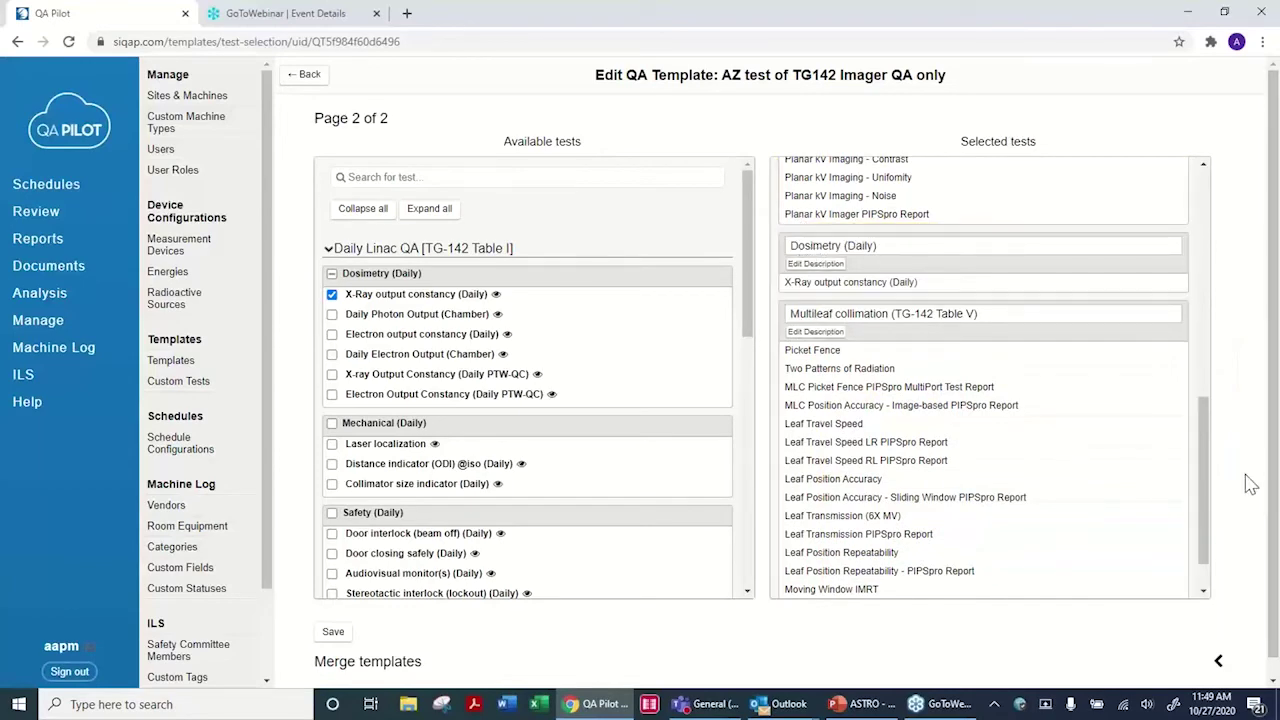
pyautogui.moveTo(1204, 464); pyautogui.dragTo(1204, 364)
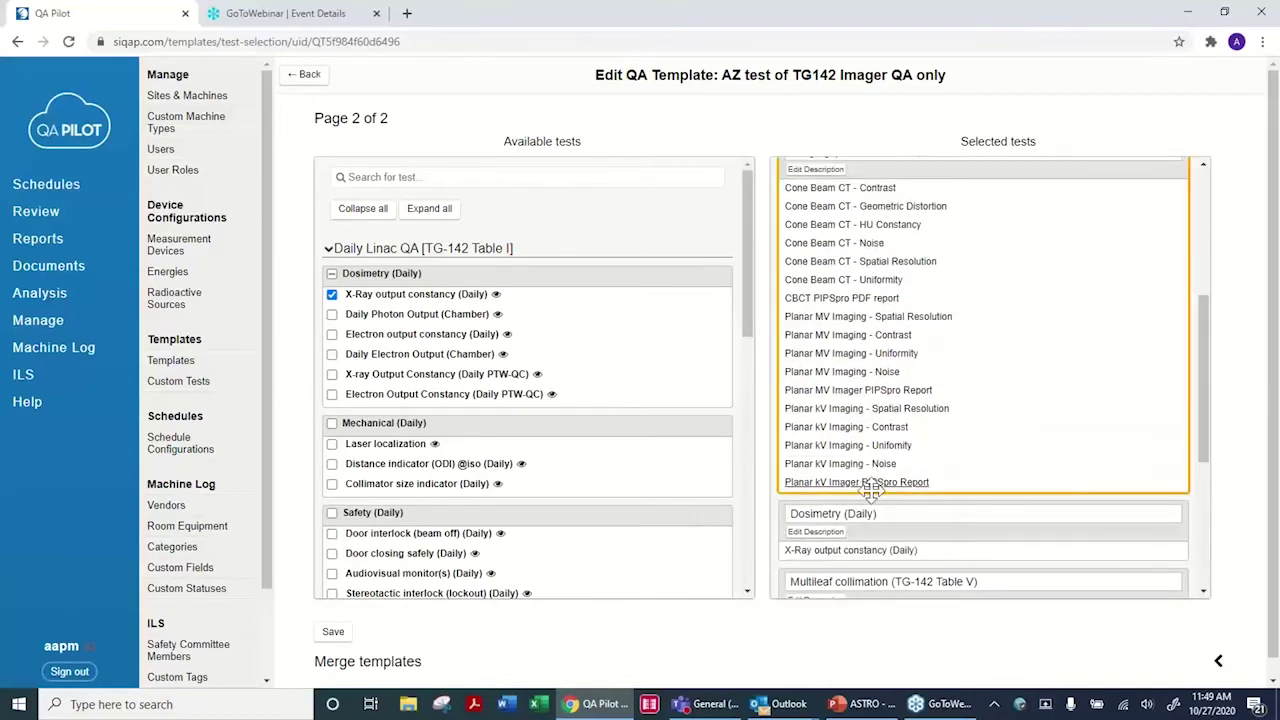
pyautogui.moveTo(862, 511); pyautogui.dragTo(800, 152)
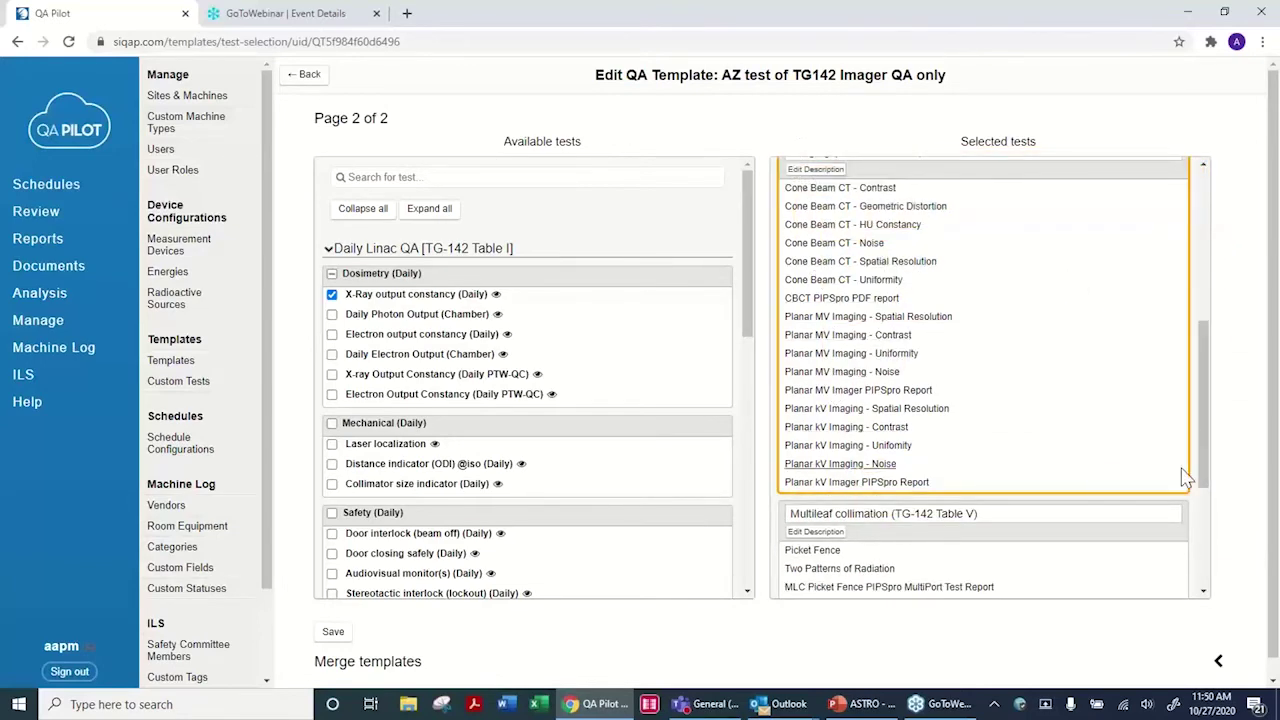
# - Open the custom tests list and look through its groups as far as the Laser test group under Lasers
pyautogui.moveTo(1206, 451); pyautogui.dragTo(1198, 302)
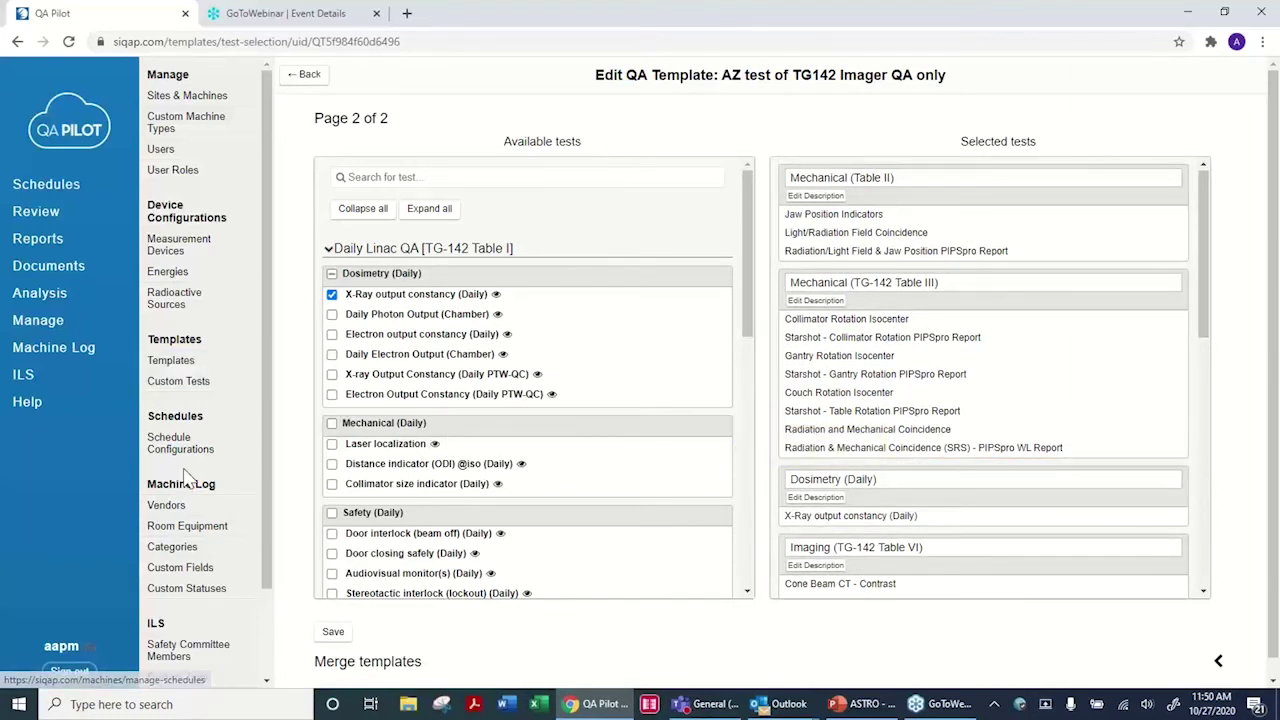
pyautogui.click(194, 393)
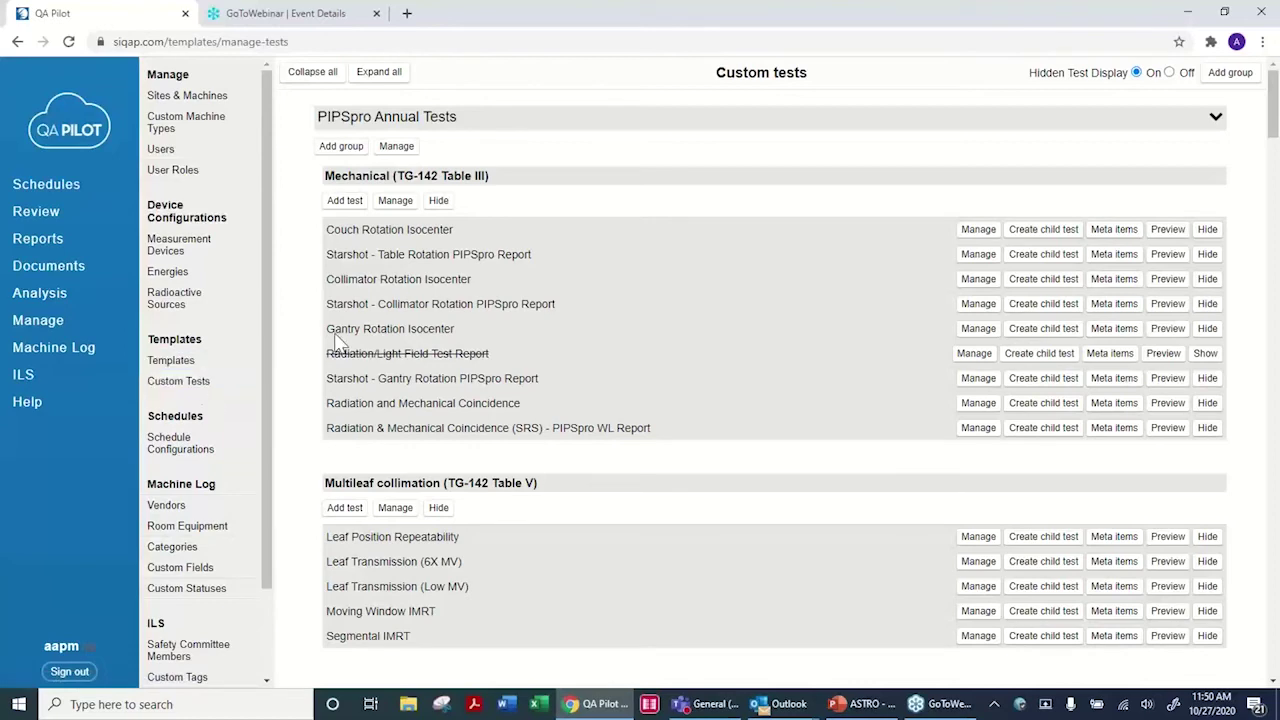
pyautogui.scroll(-10, 898, 318)
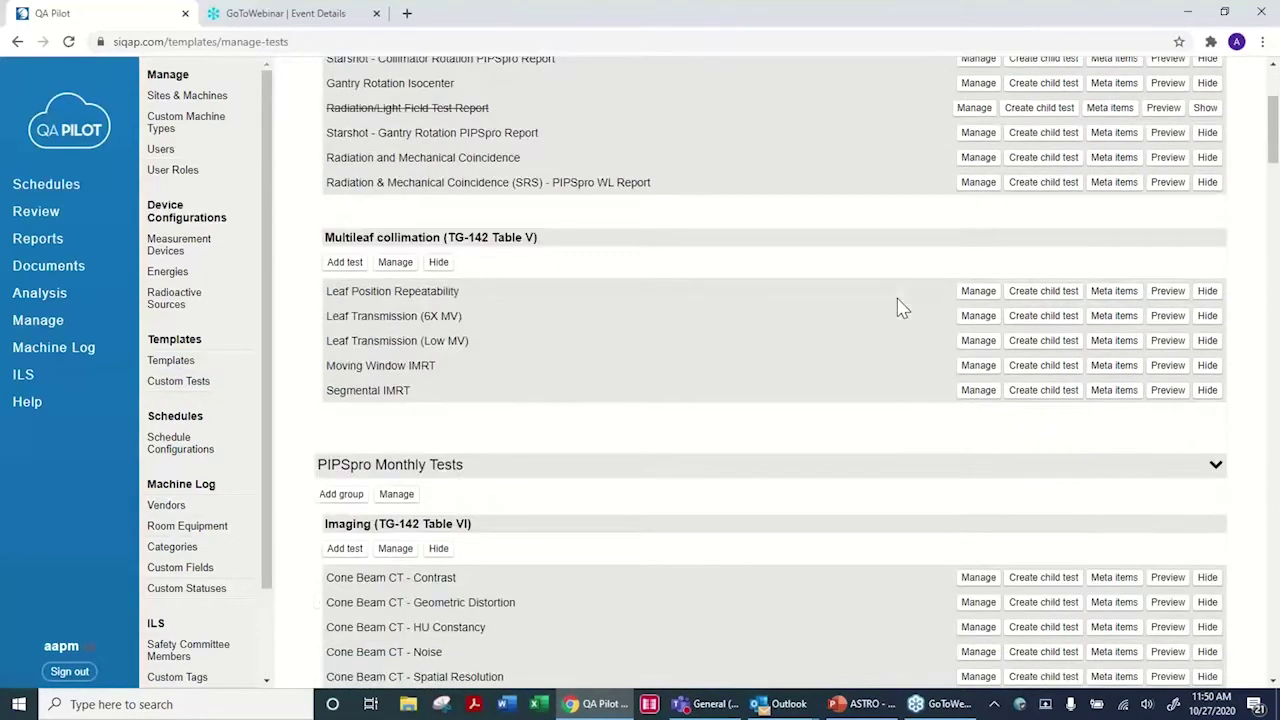
pyautogui.scroll(-6, 898, 305)
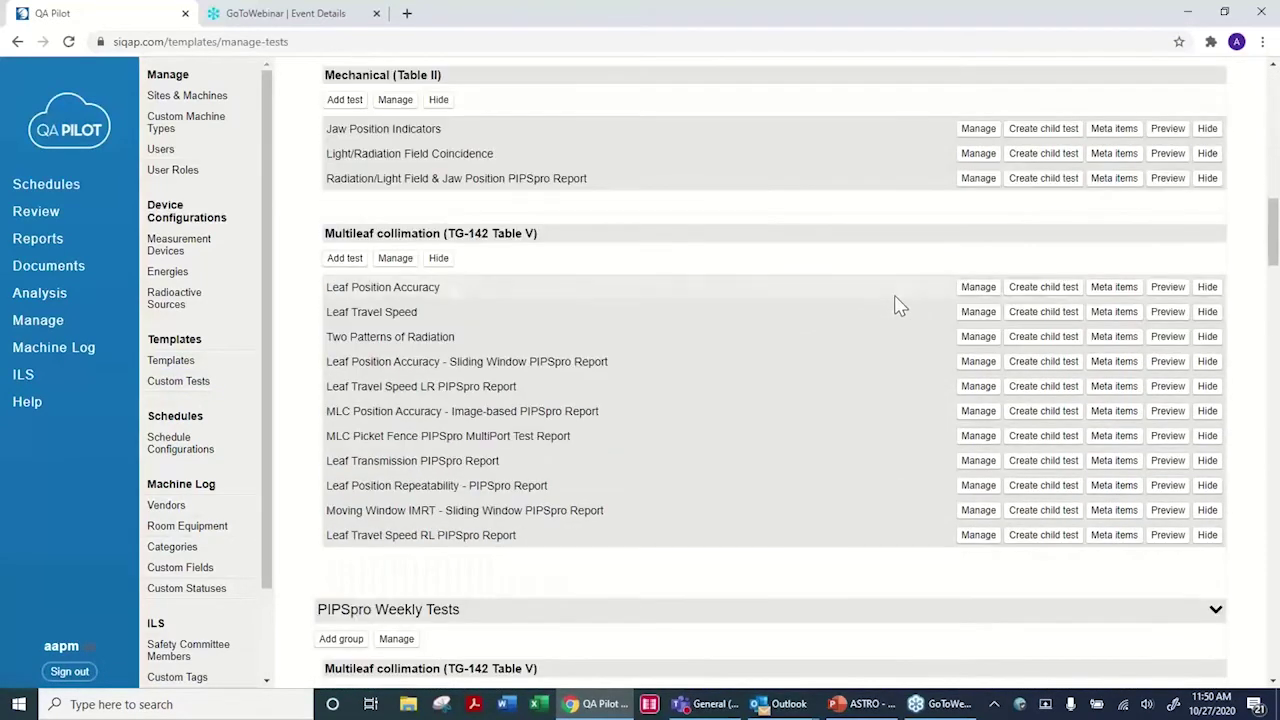
pyautogui.scroll(-4, 898, 305)
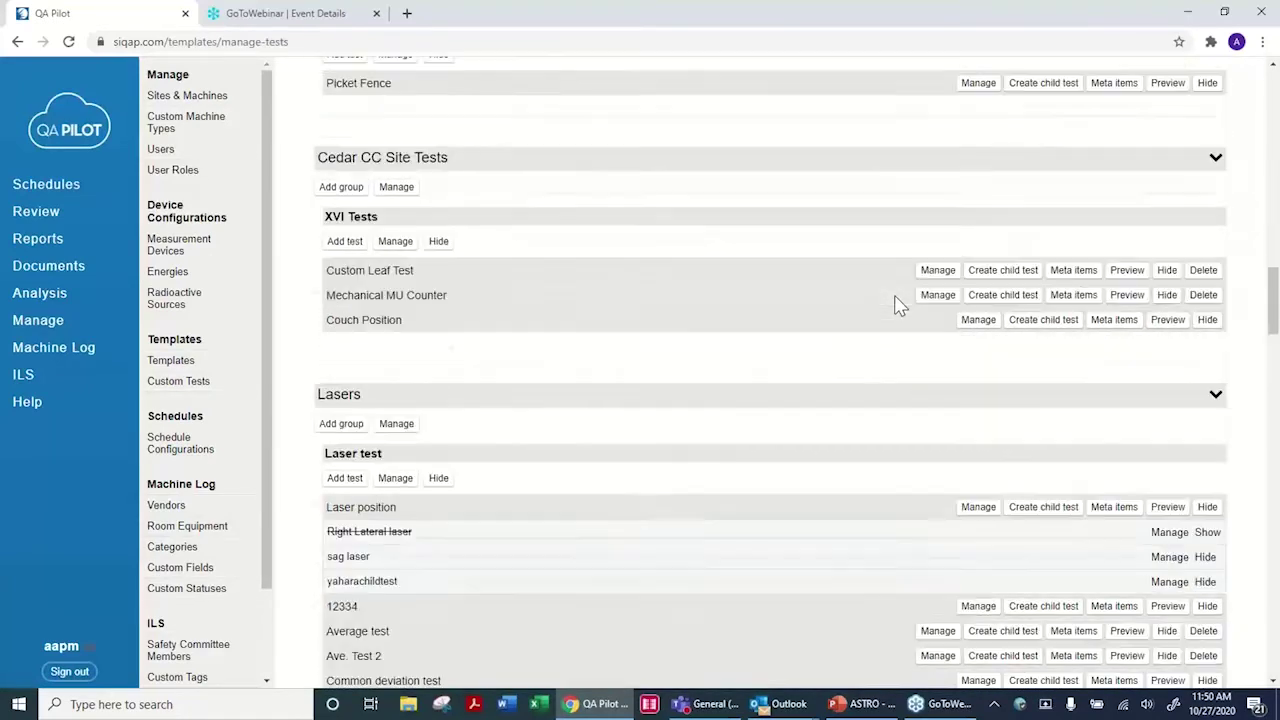
pyautogui.scroll(1, 898, 305)
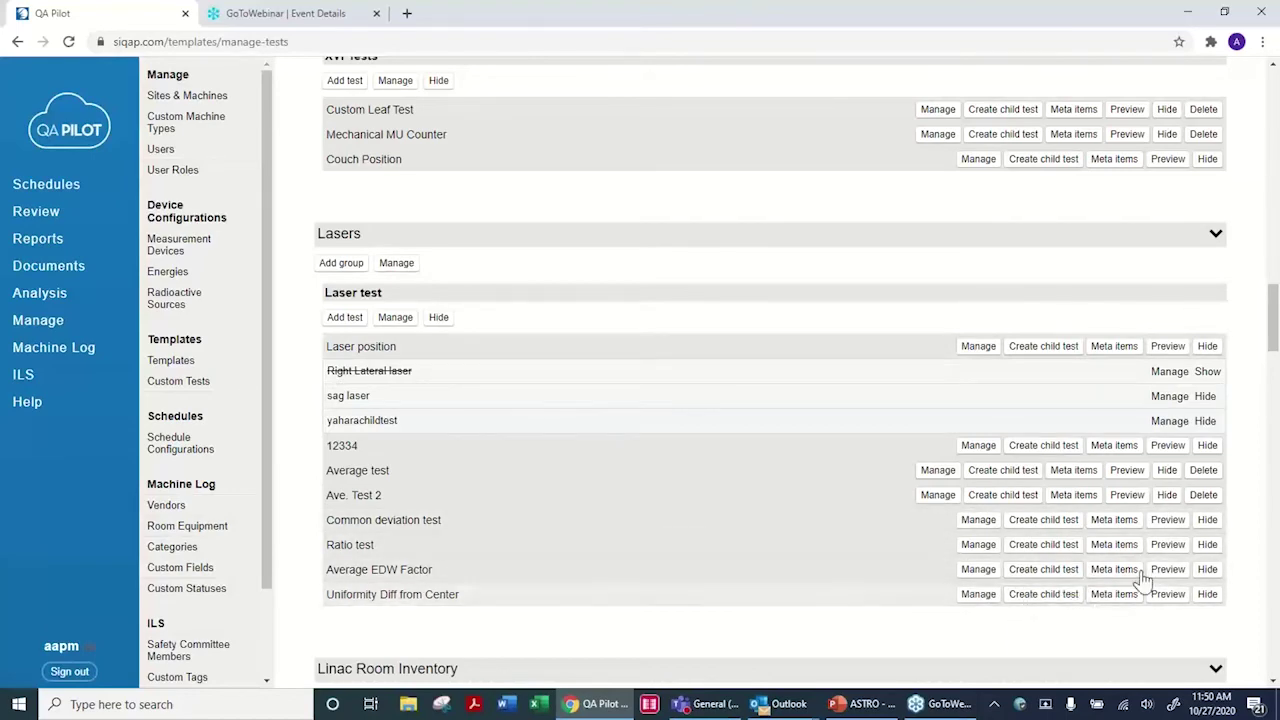
# - Preview the Common deviation test, Average test and Ratio test in the Laser test group one after another, closing each preview
pyautogui.click(1168, 523)
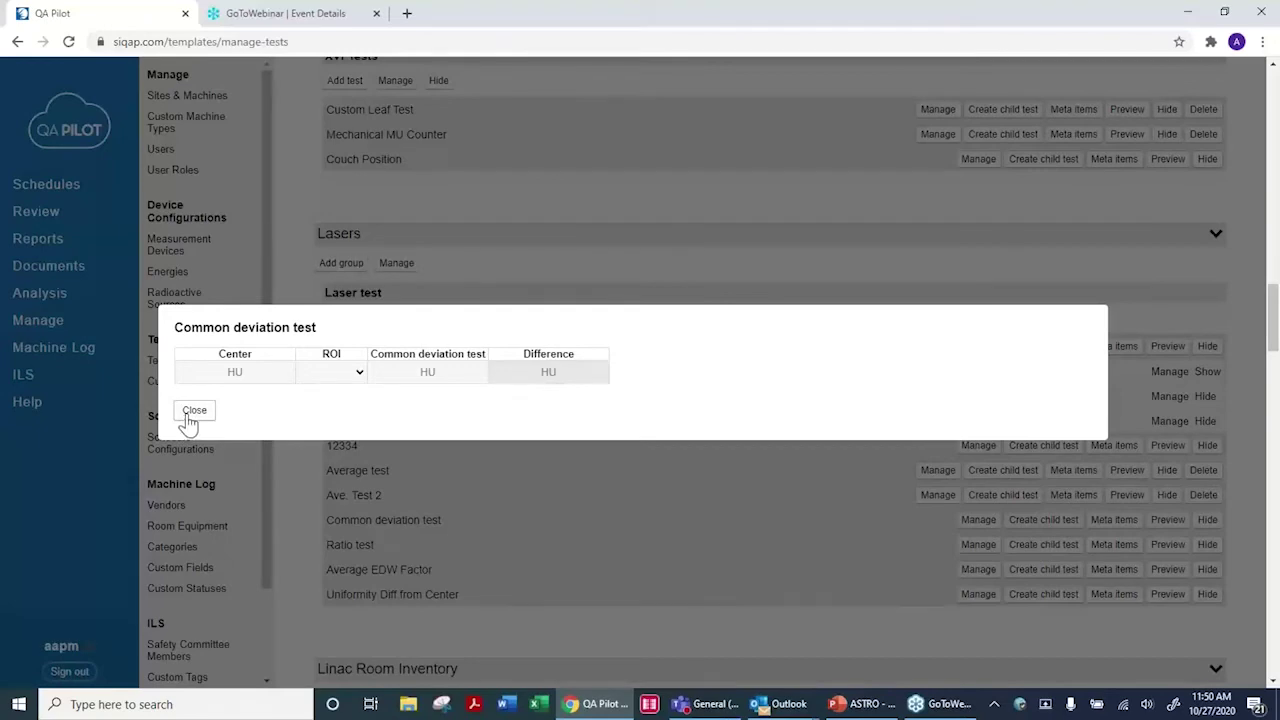
pyautogui.click(194, 411)
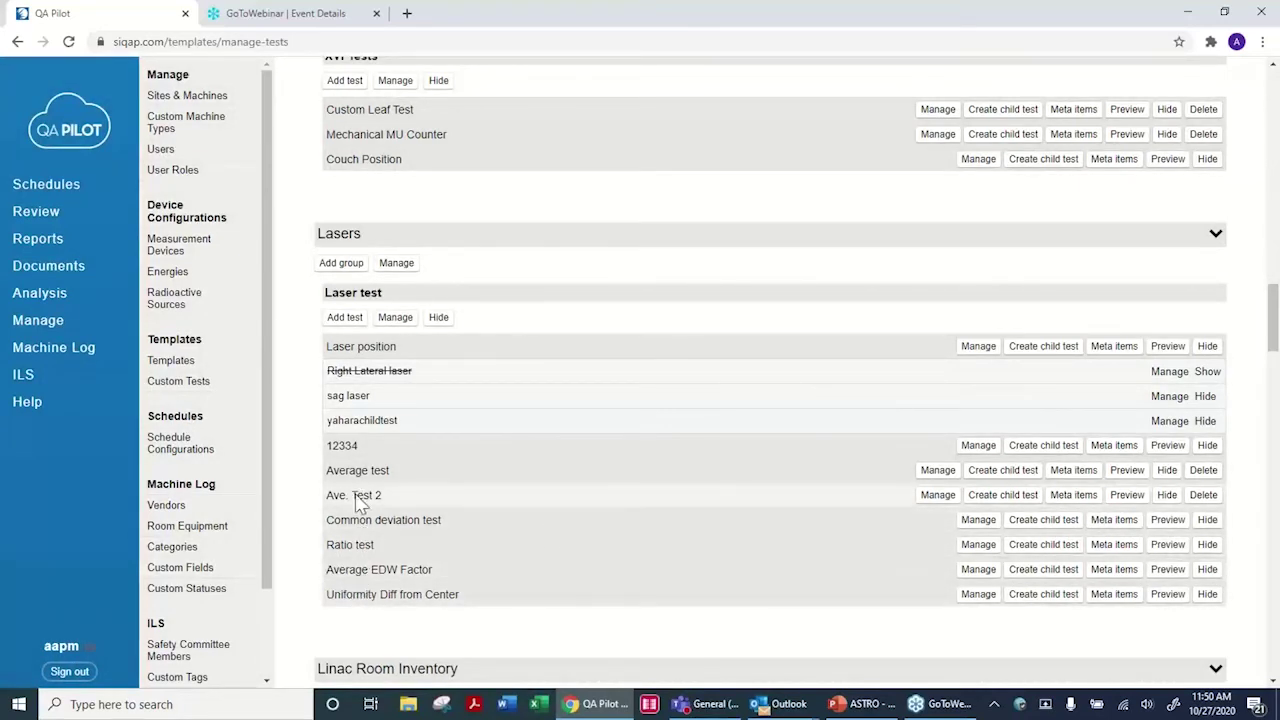
pyautogui.click(1127, 470)
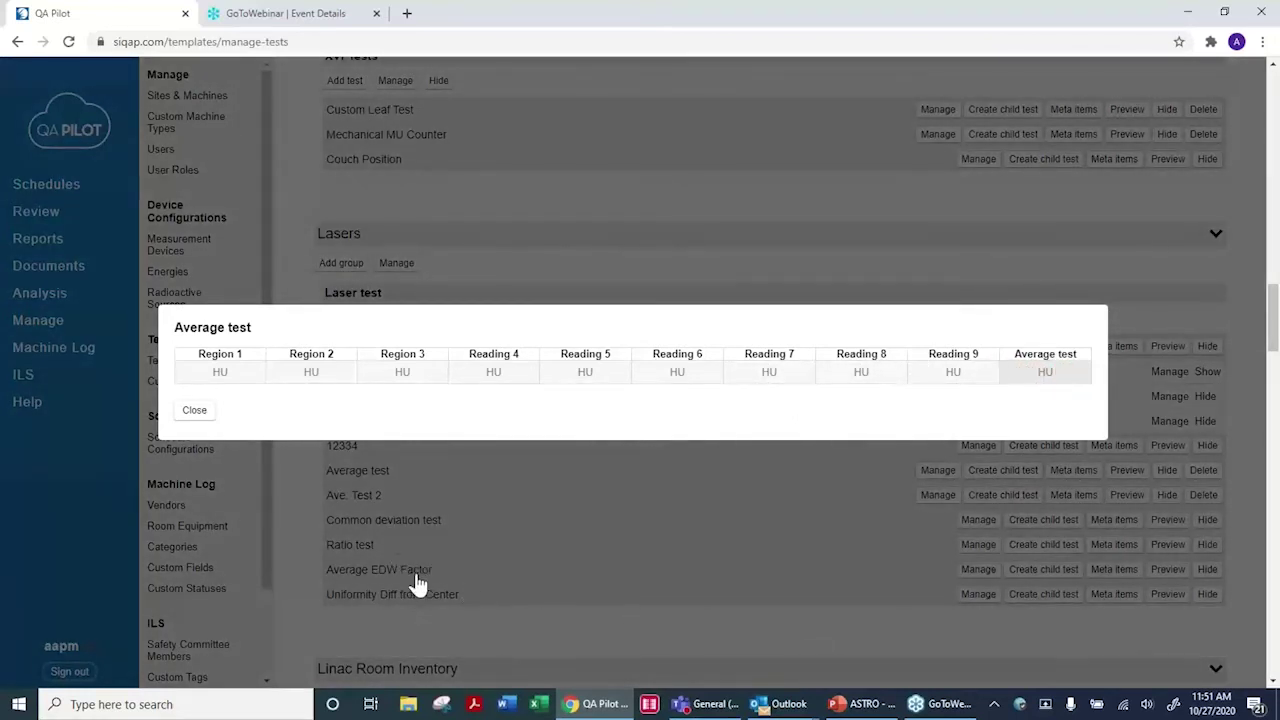
pyautogui.click(194, 410)
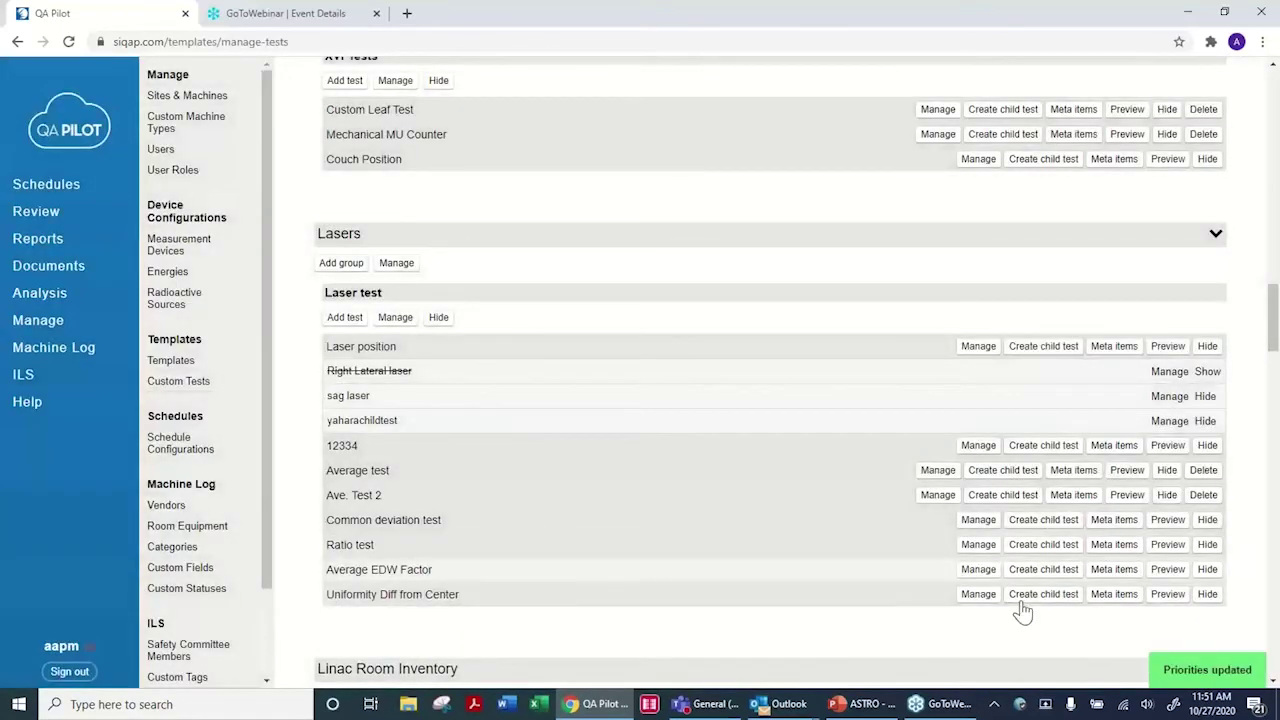
pyautogui.click(1168, 546)
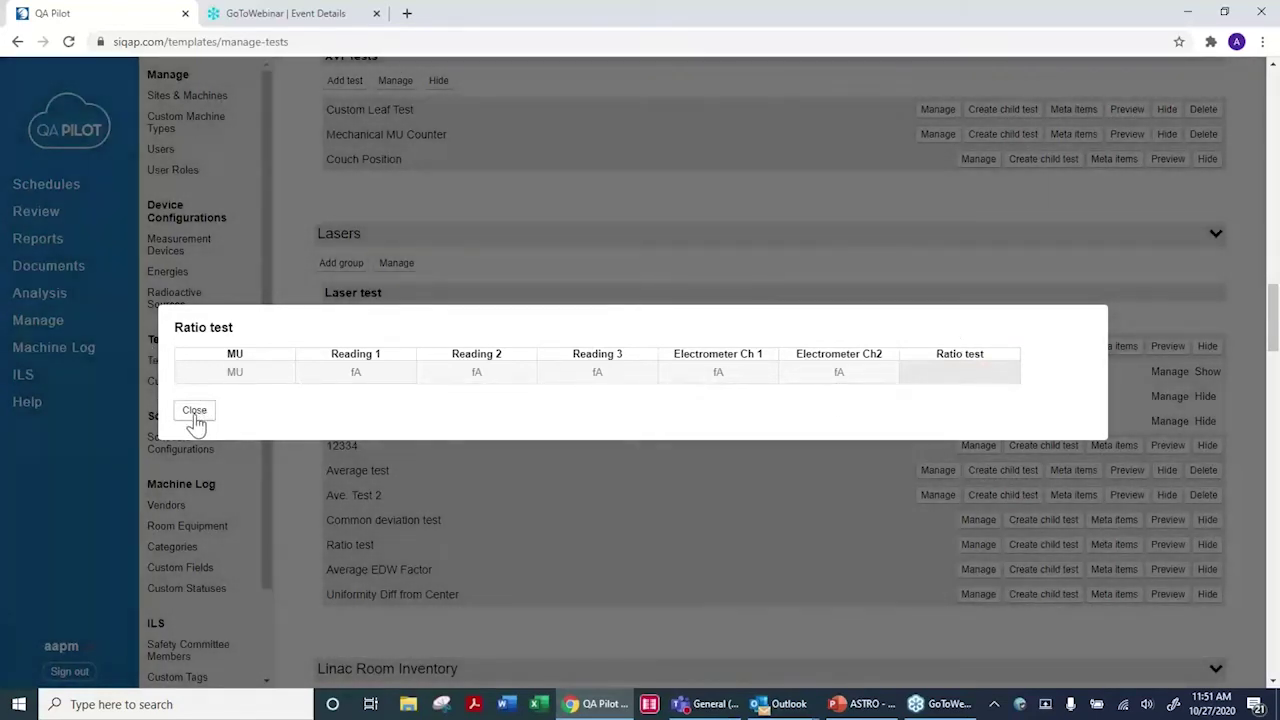
pyautogui.click(194, 411)
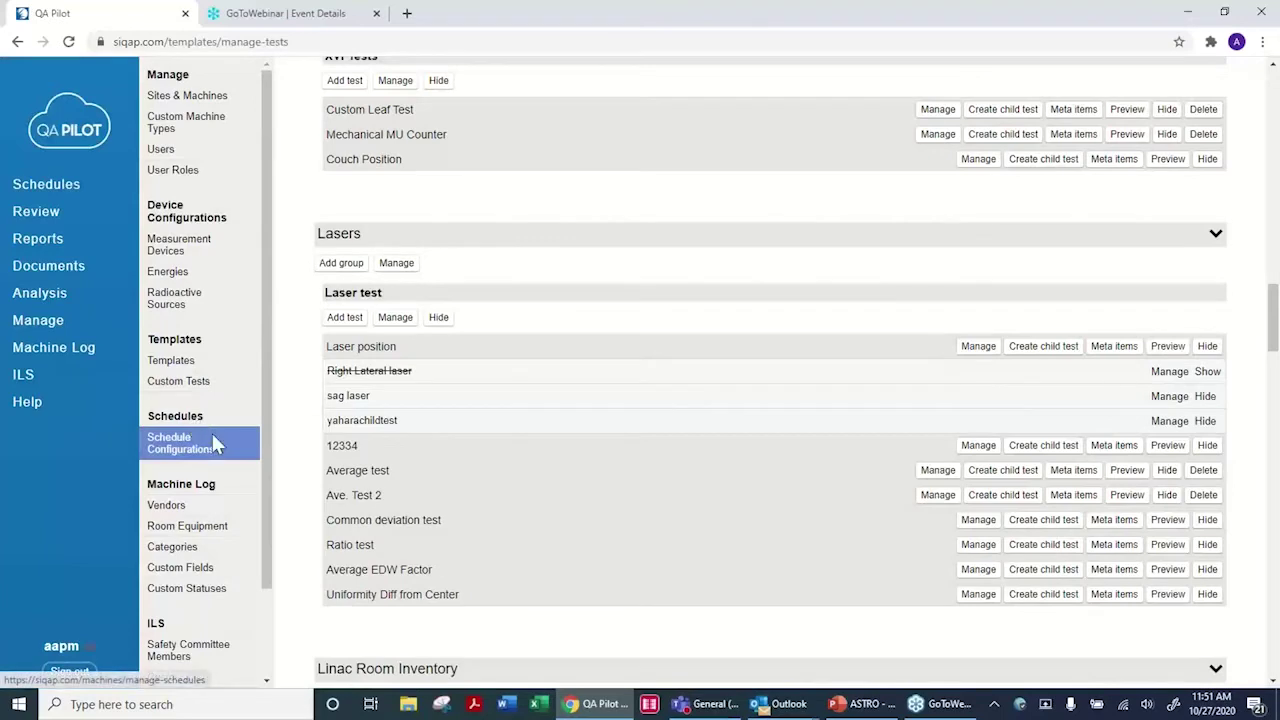
# - Preview the Common deviation test again, try ROI 1 in its preview, and close it
pyautogui.click(1167, 520)
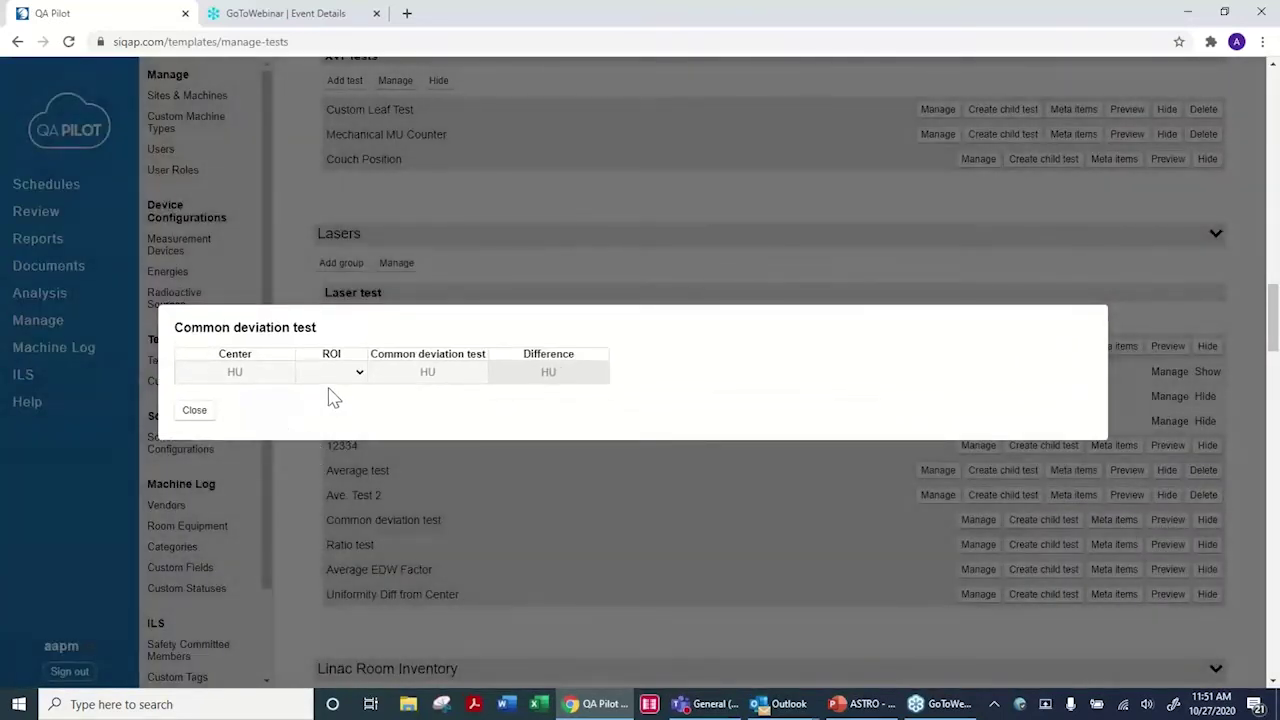
pyautogui.click(348, 372)
pyautogui.click(331, 424)
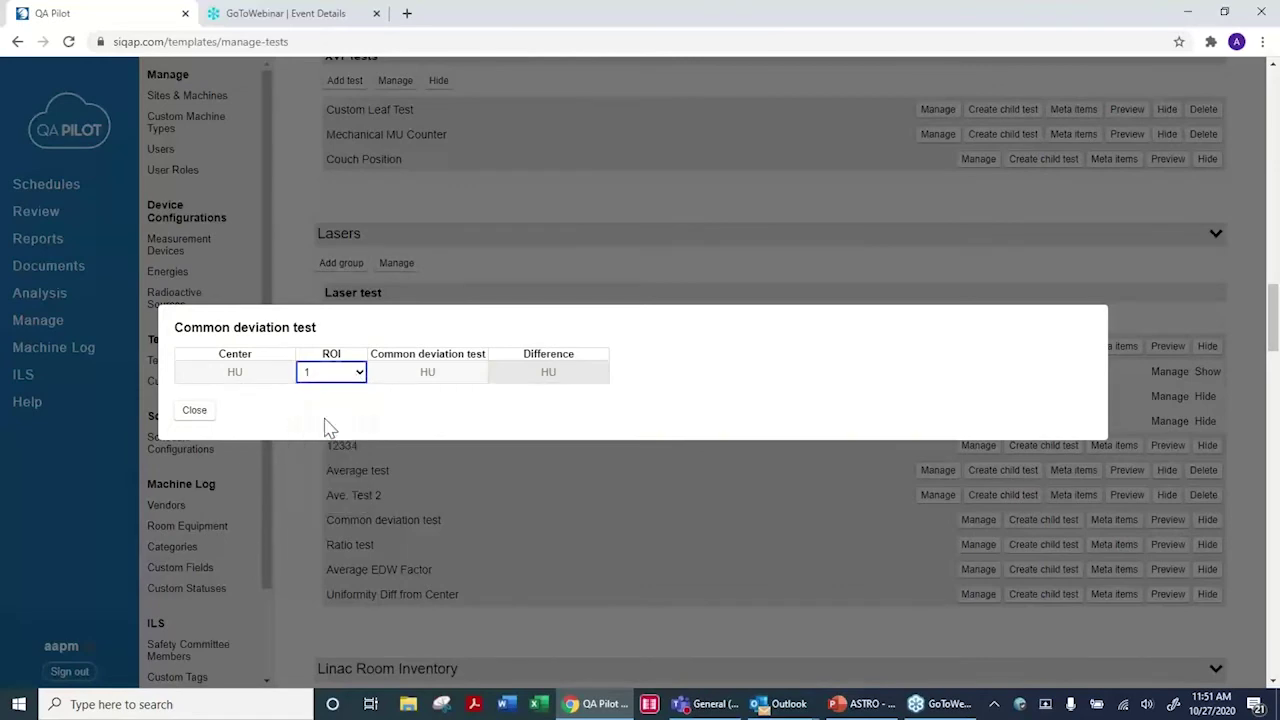
pyautogui.click(195, 412)
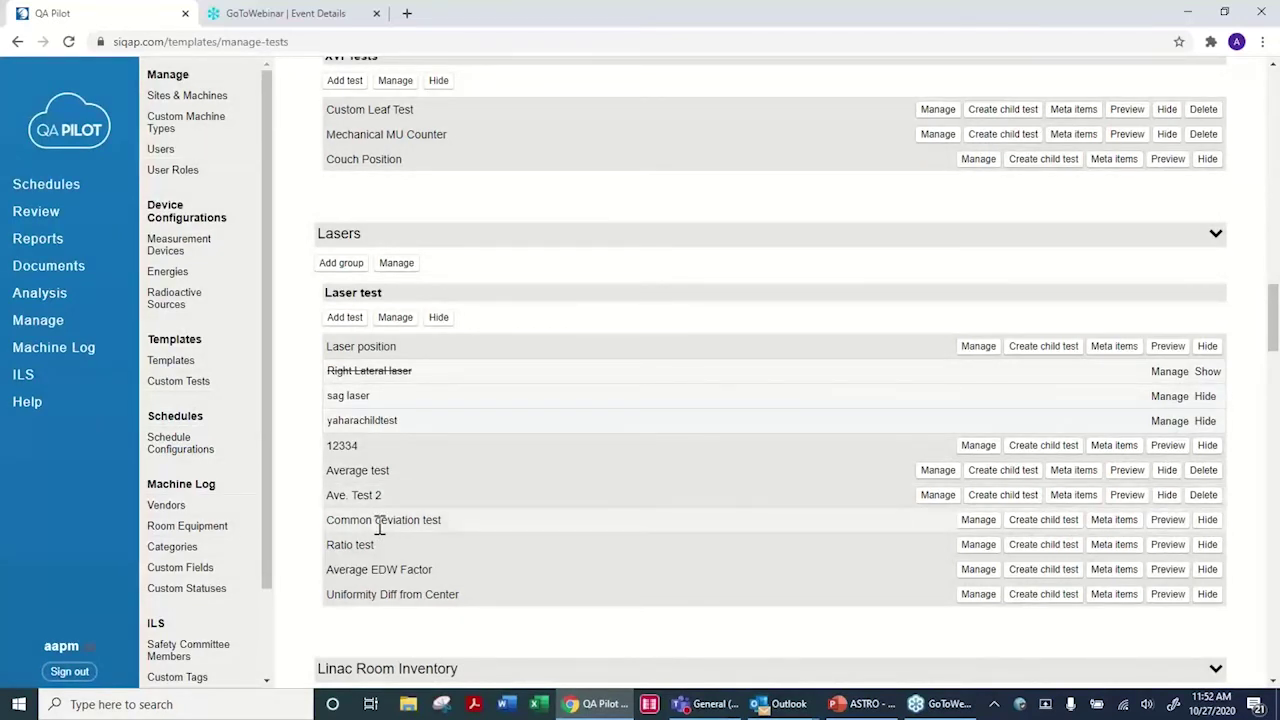
# - Reload the custom tests list, review the Couch Rotation Isocenter test's type and label settings, and cancel without updating
pyautogui.click(168, 388)
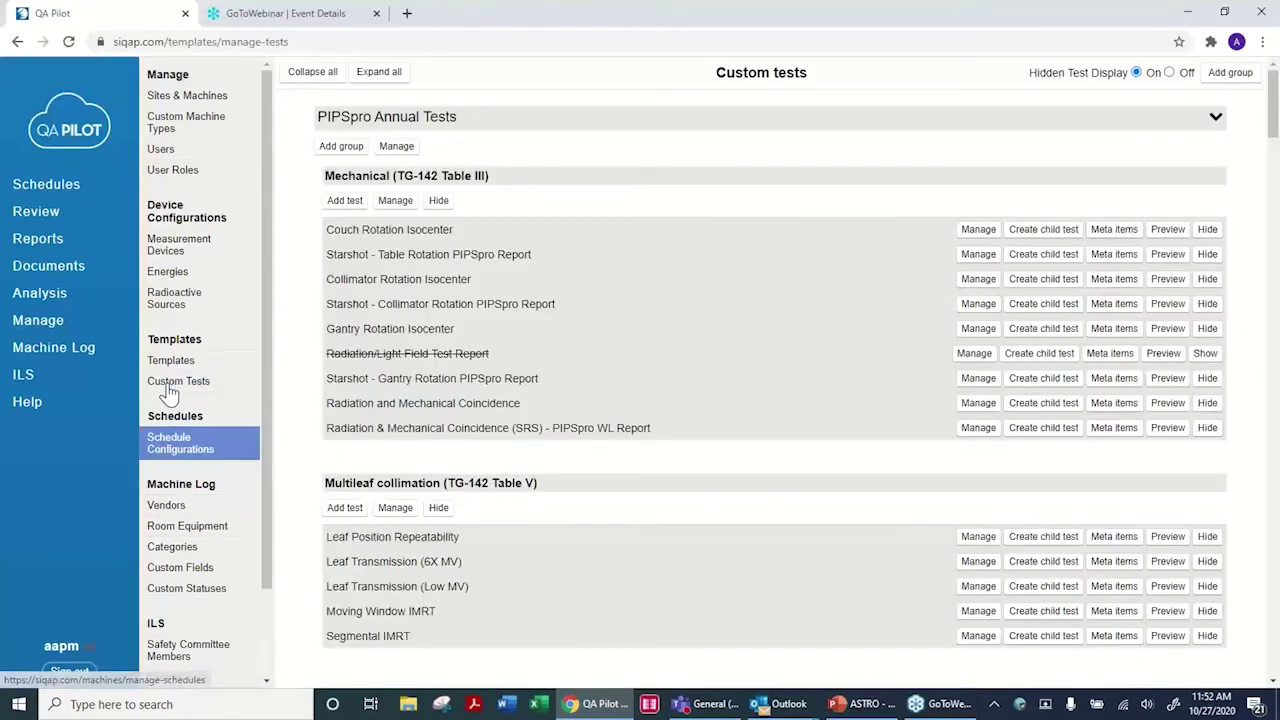
pyautogui.click(978, 232)
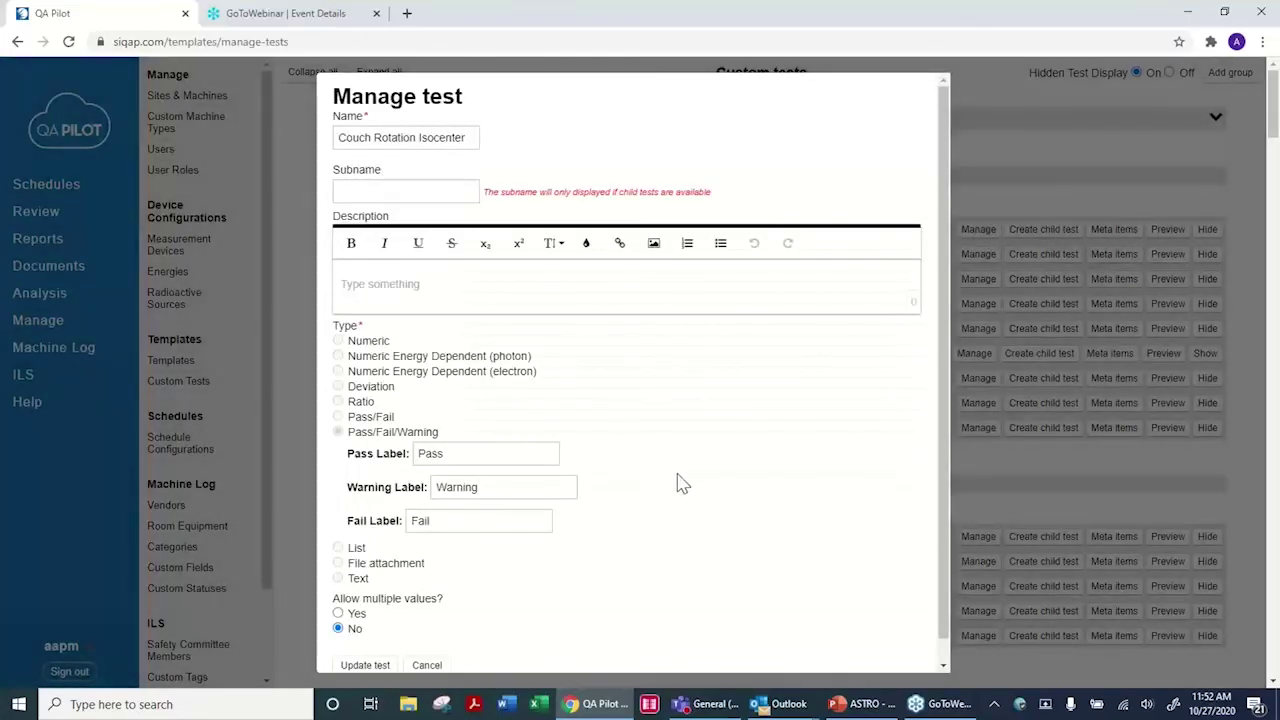
pyautogui.scroll(-3, 680, 480)
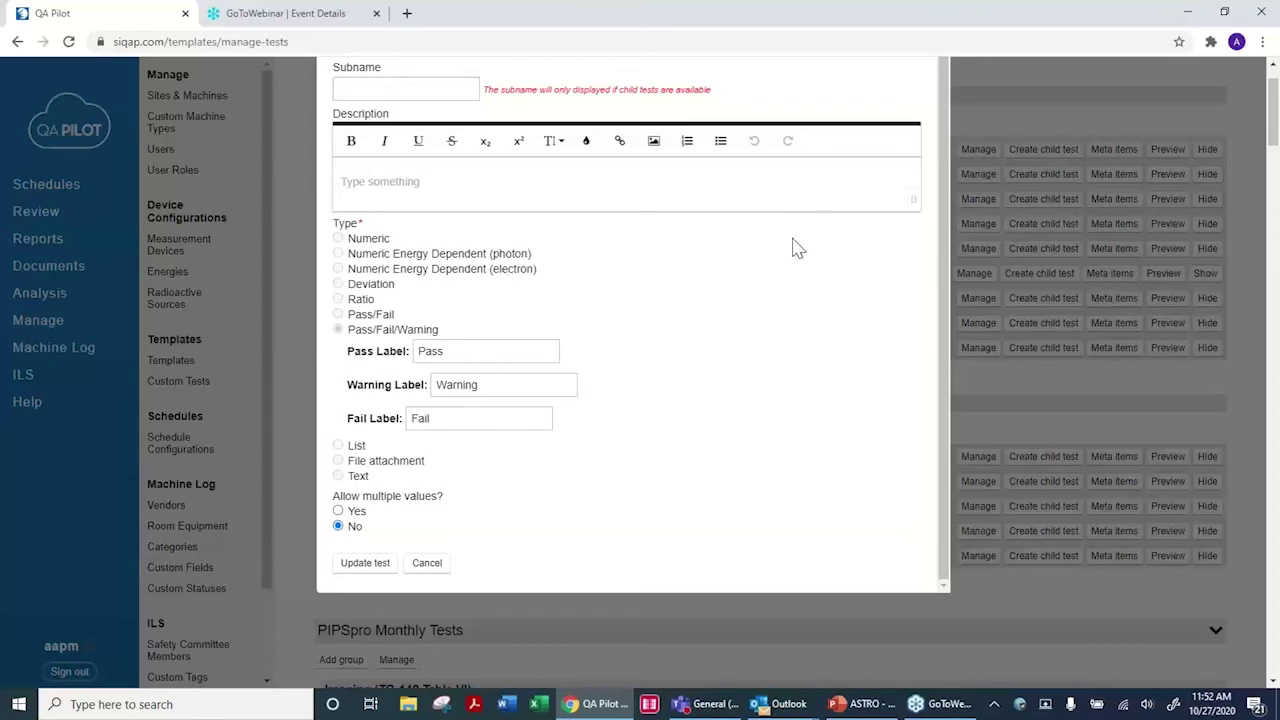
pyautogui.click(428, 564)
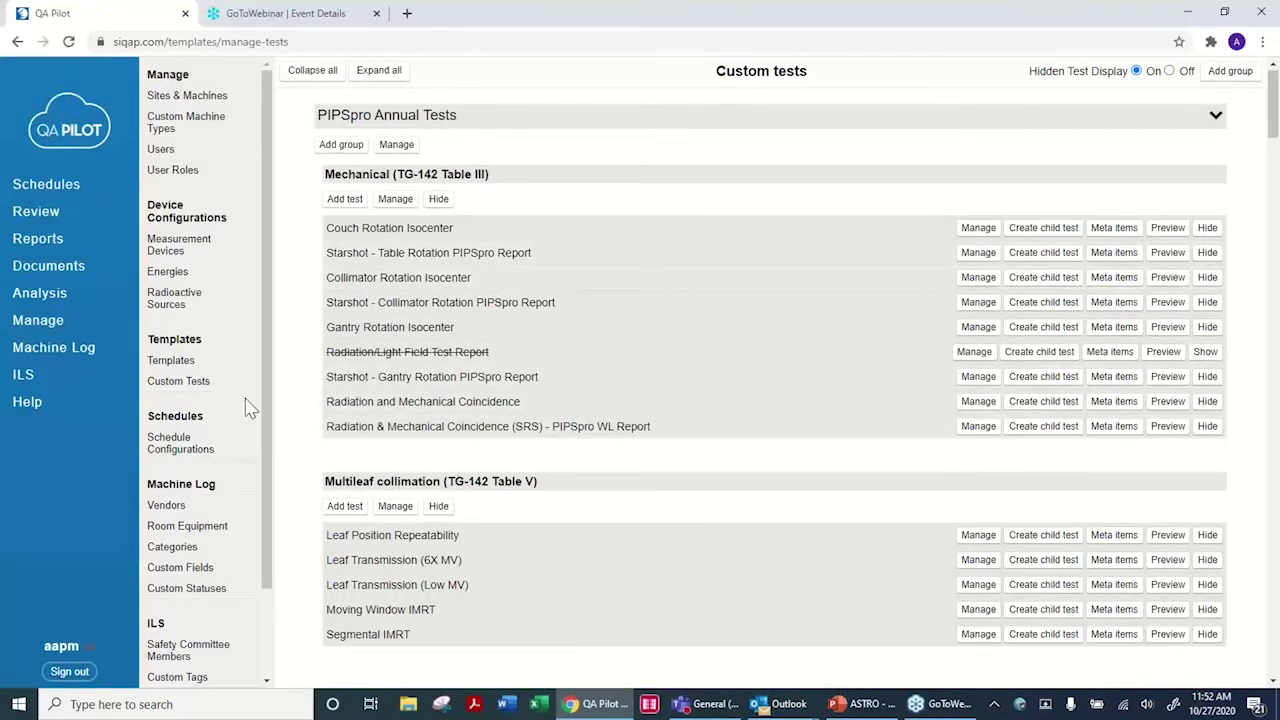
# - Open the AZ test of TG142 Imager QA only template's test selection again and view the available custom tests under Lasers
pyautogui.click(190, 366)
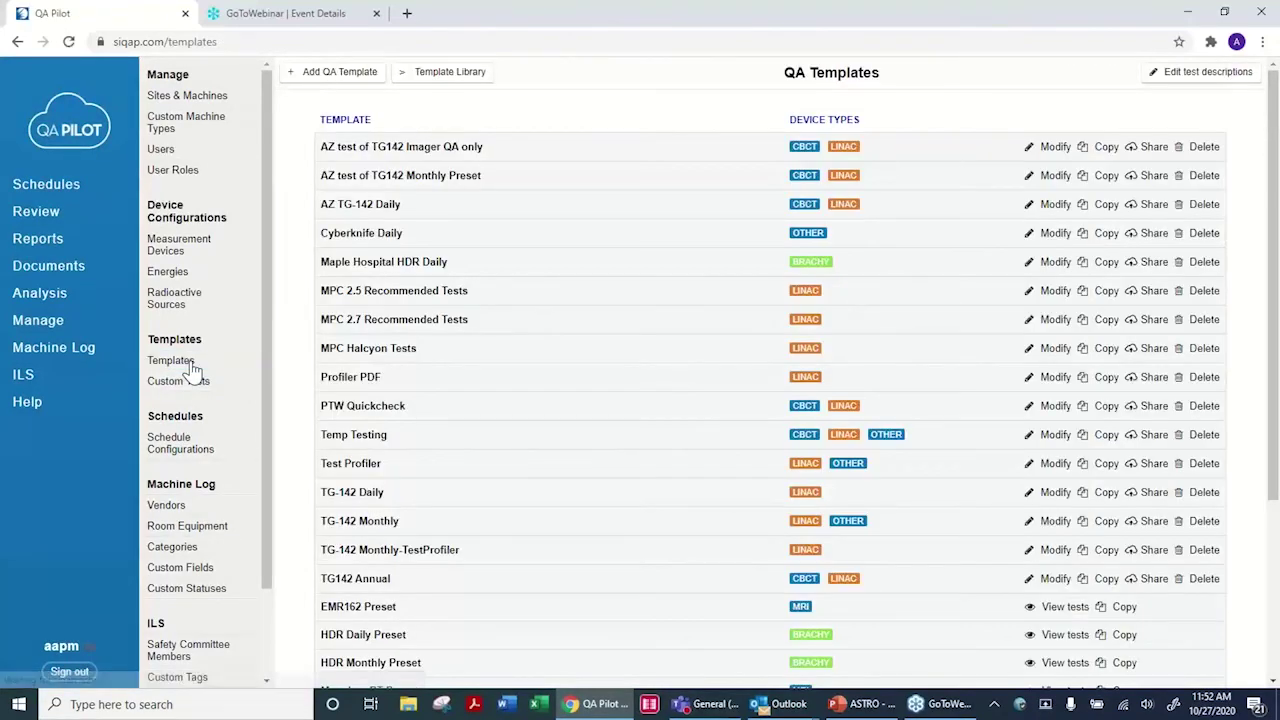
pyautogui.click(1052, 146)
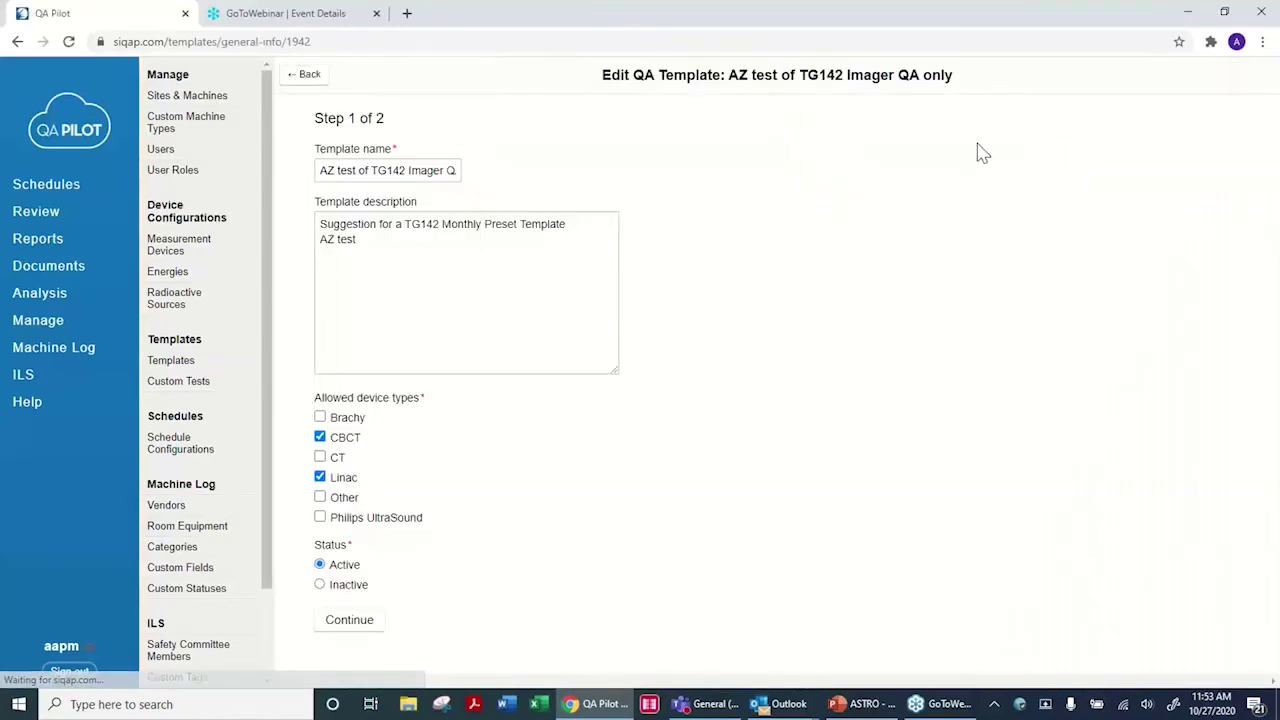
pyautogui.click(355, 626)
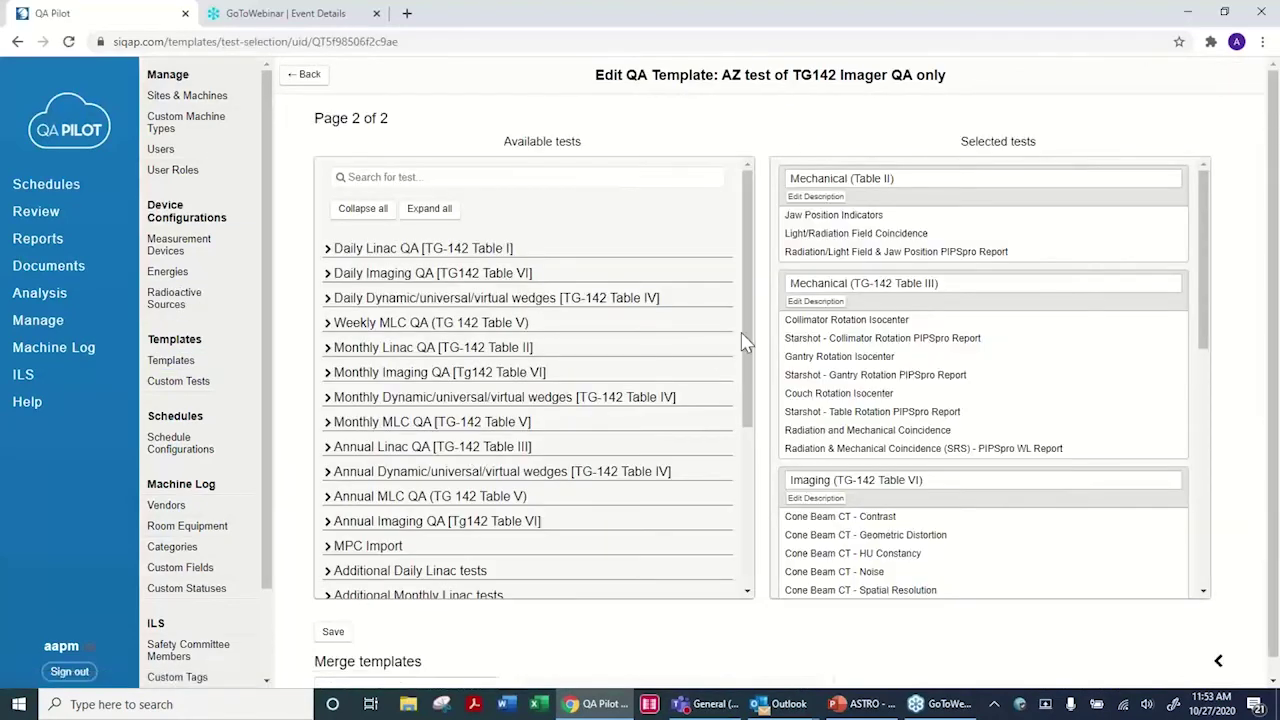
pyautogui.moveTo(750, 320); pyautogui.dragTo(743, 591)
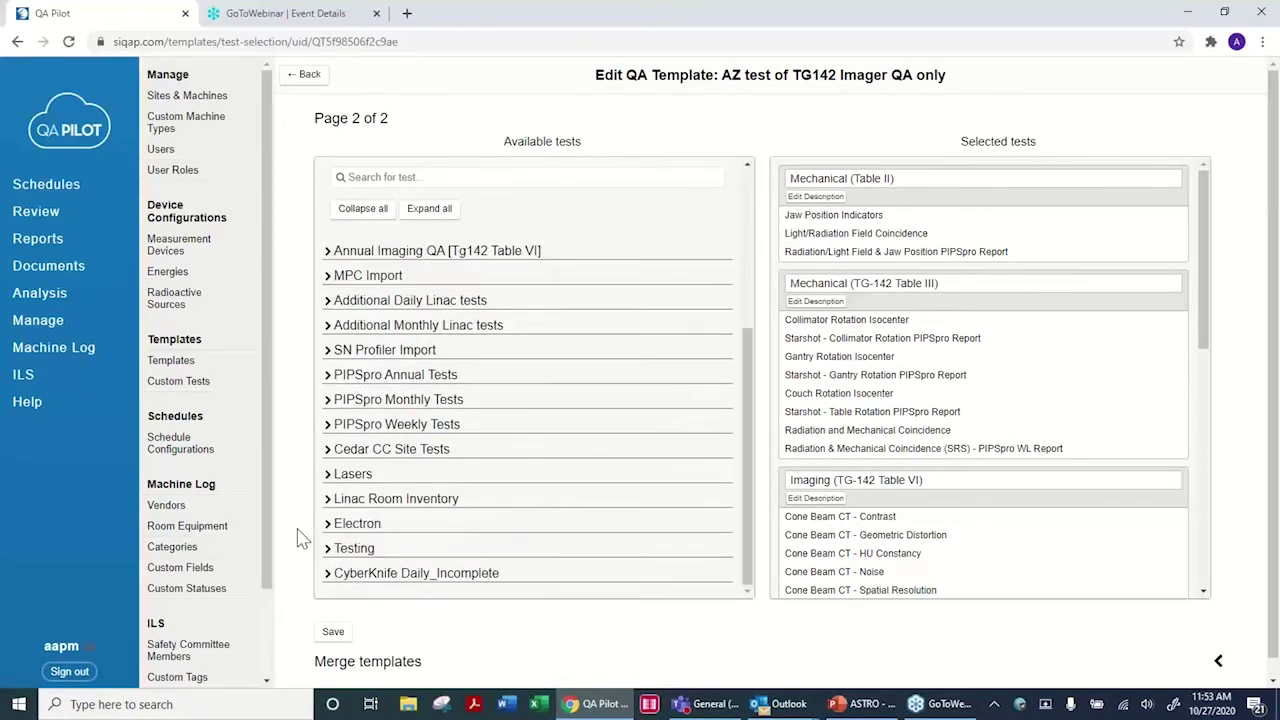
pyautogui.click(330, 477)
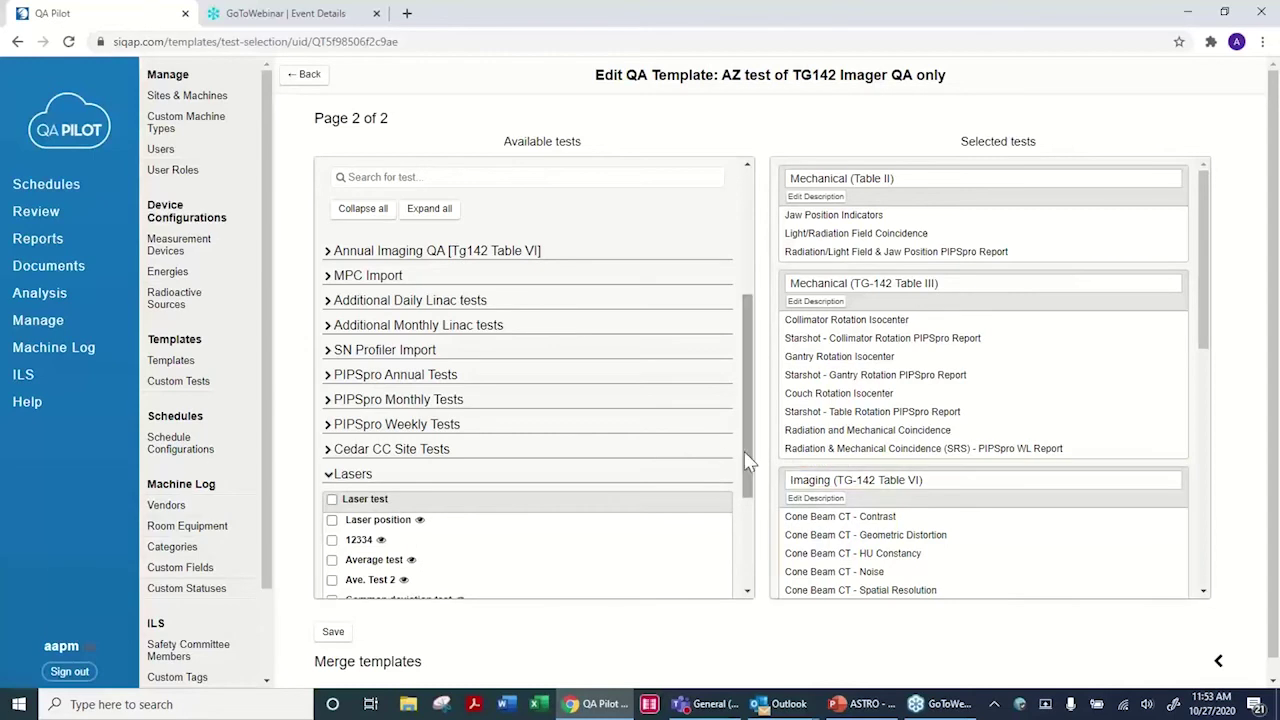
pyautogui.scroll(-1, 757, 495)
pyautogui.scroll(-2, 757, 495)
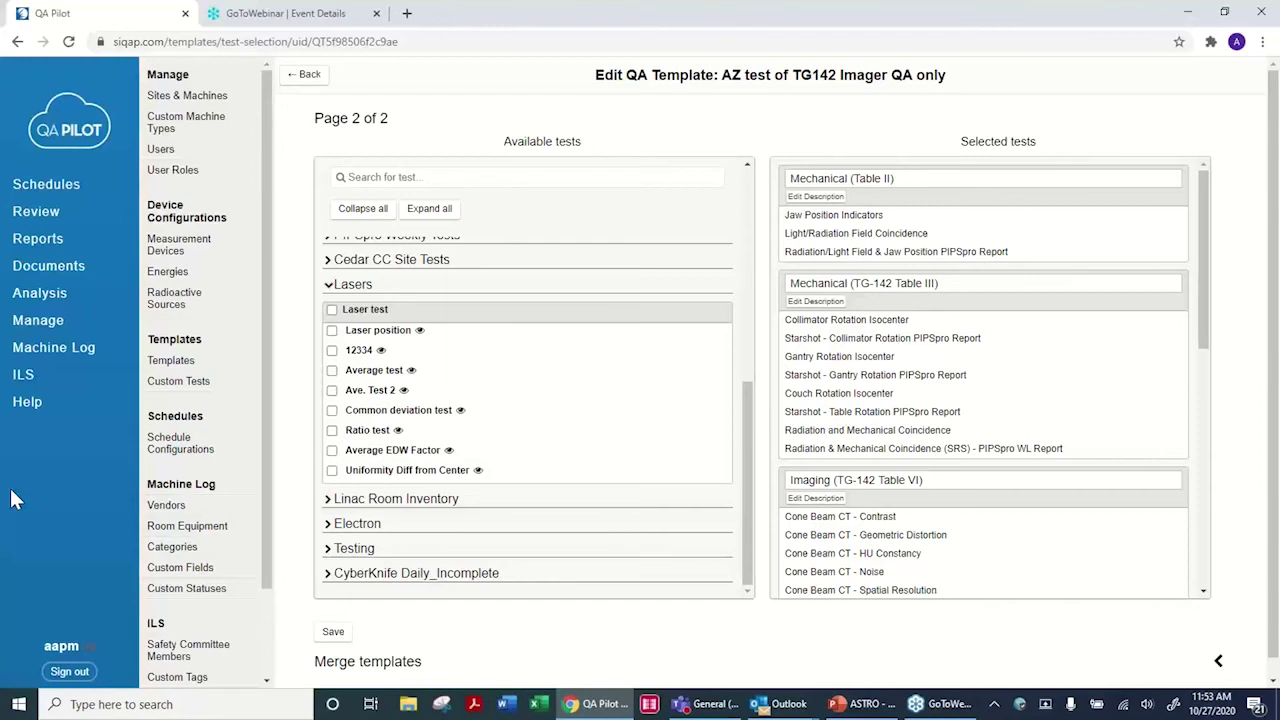
# - In the document repository, review the required sign-off options for Cedar CC - TG-142 QA Procedures and return to the document list without saving
pyautogui.click(74, 278)
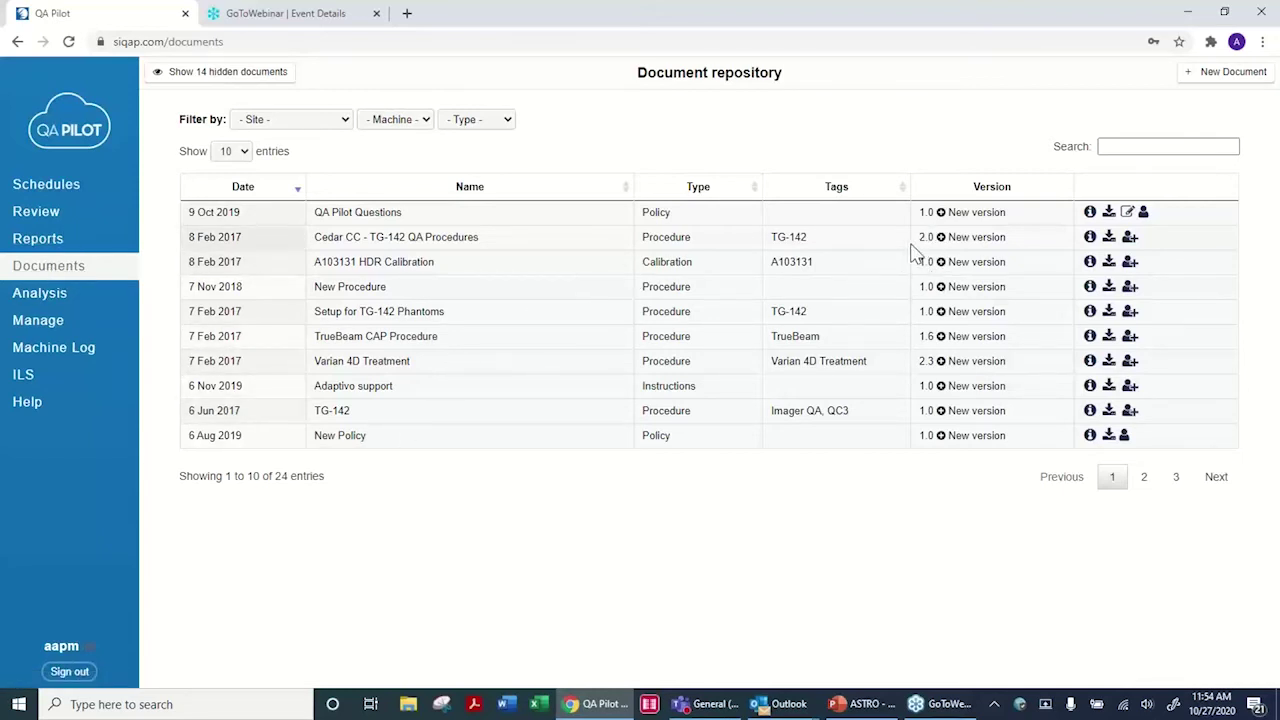
pyautogui.click(1129, 240)
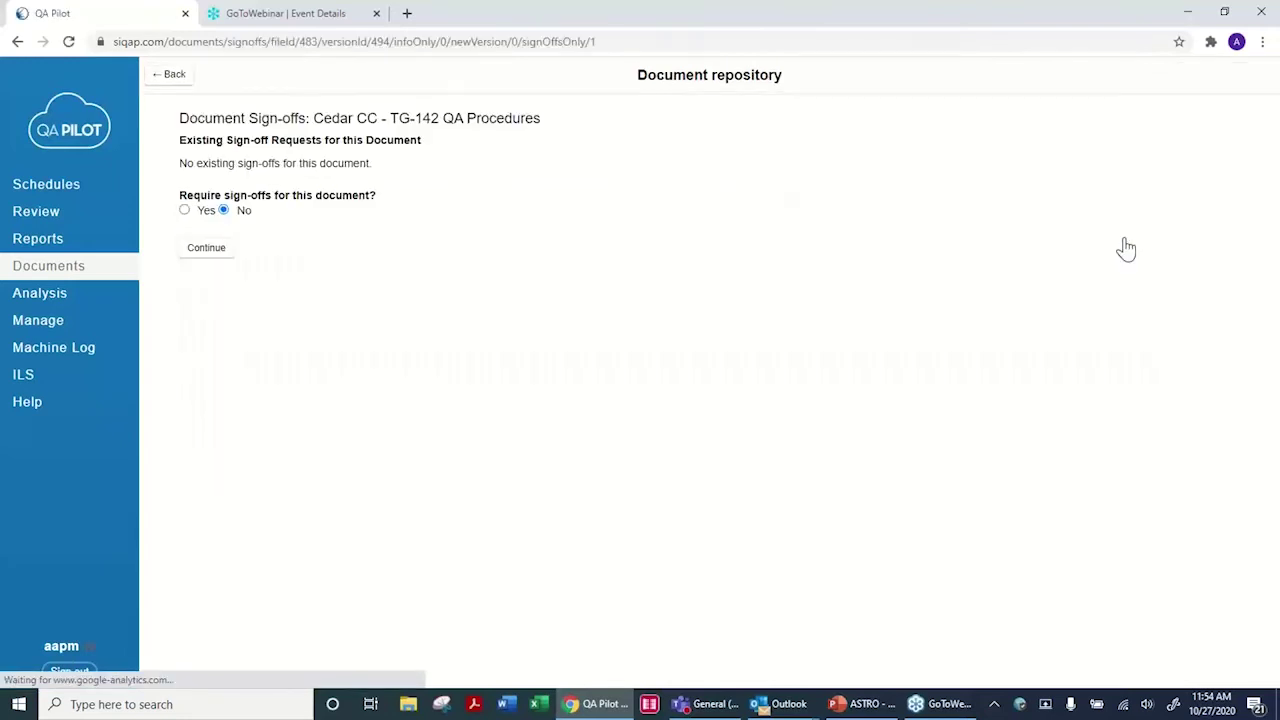
pyautogui.click(185, 210)
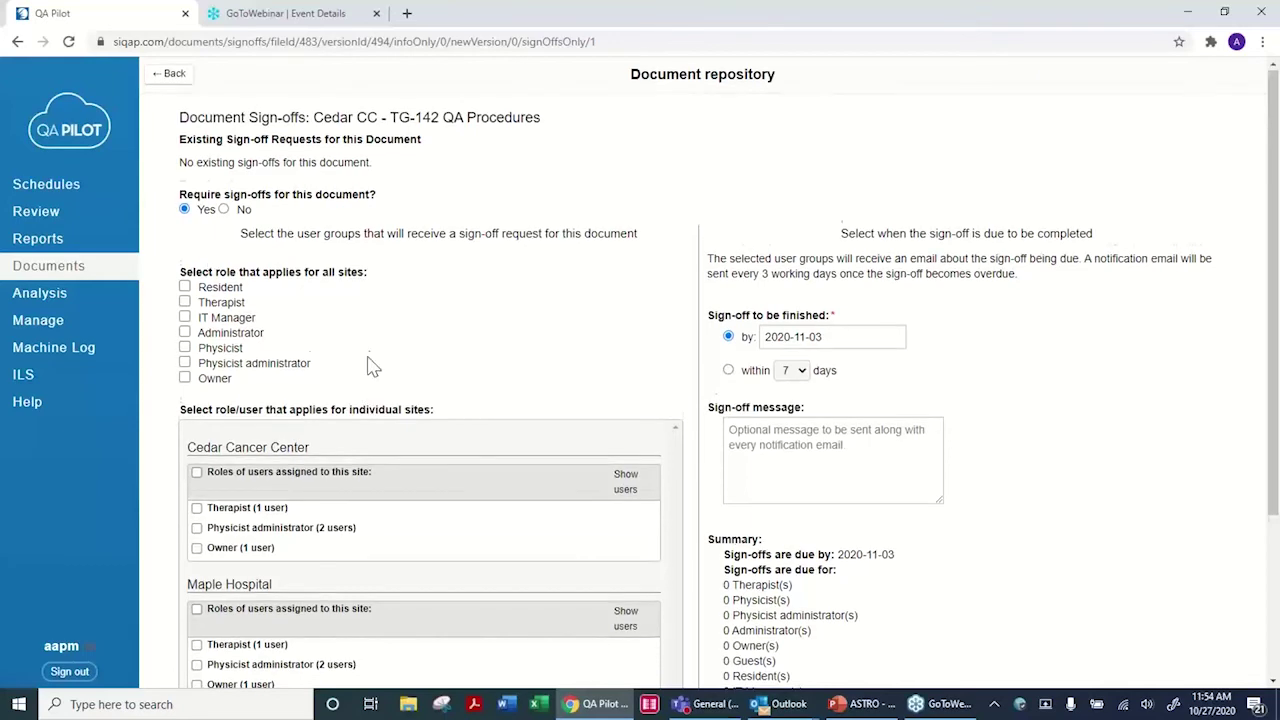
pyautogui.scroll(-2, 366, 366)
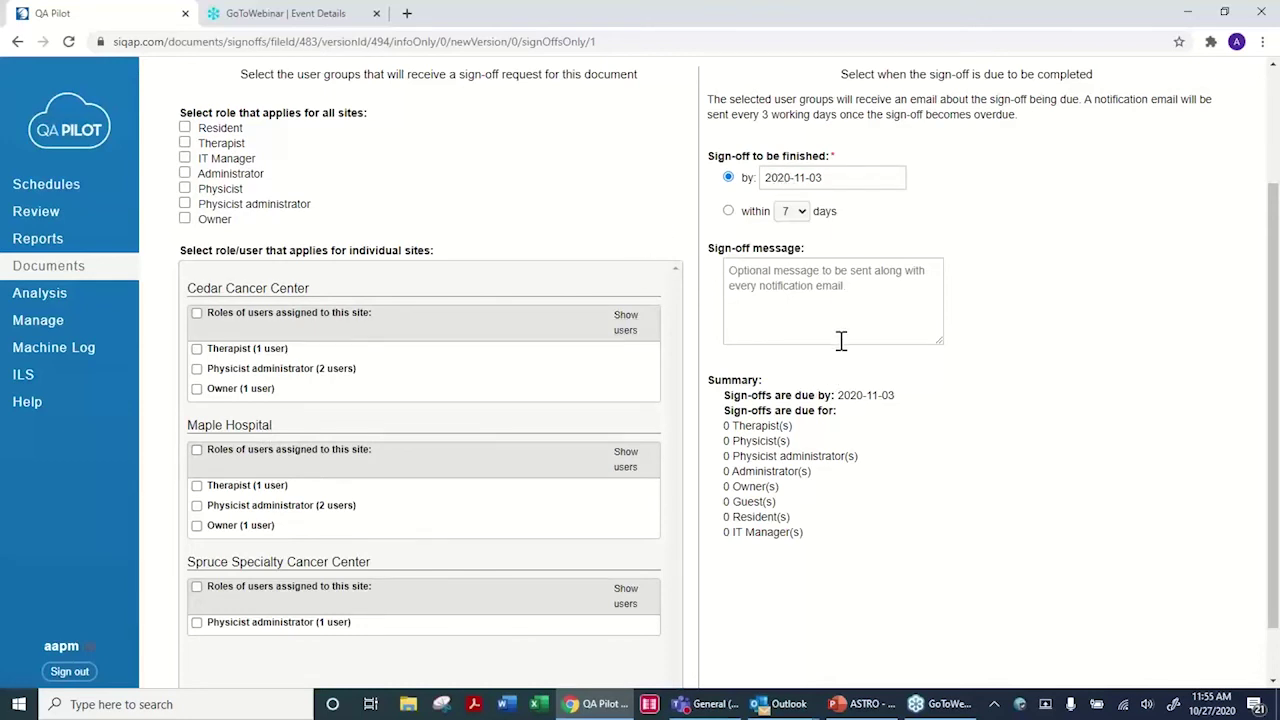
pyautogui.scroll(3, 841, 341)
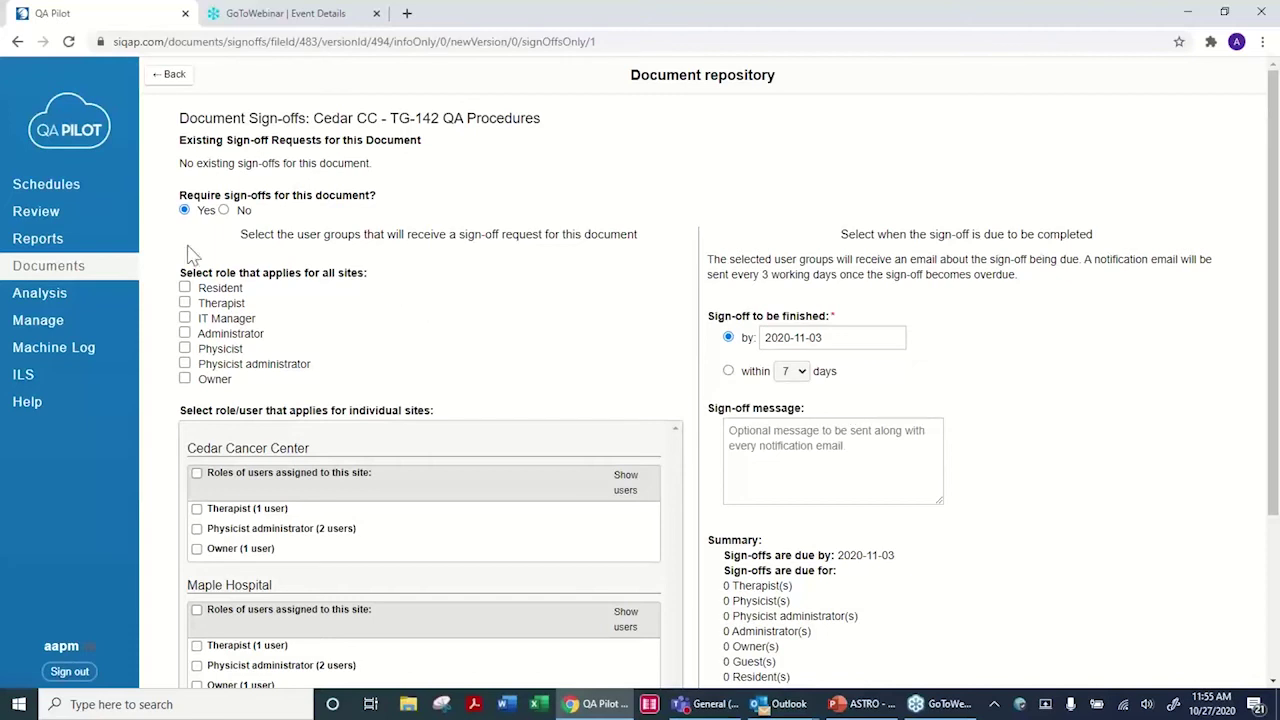
pyautogui.click(57, 280)
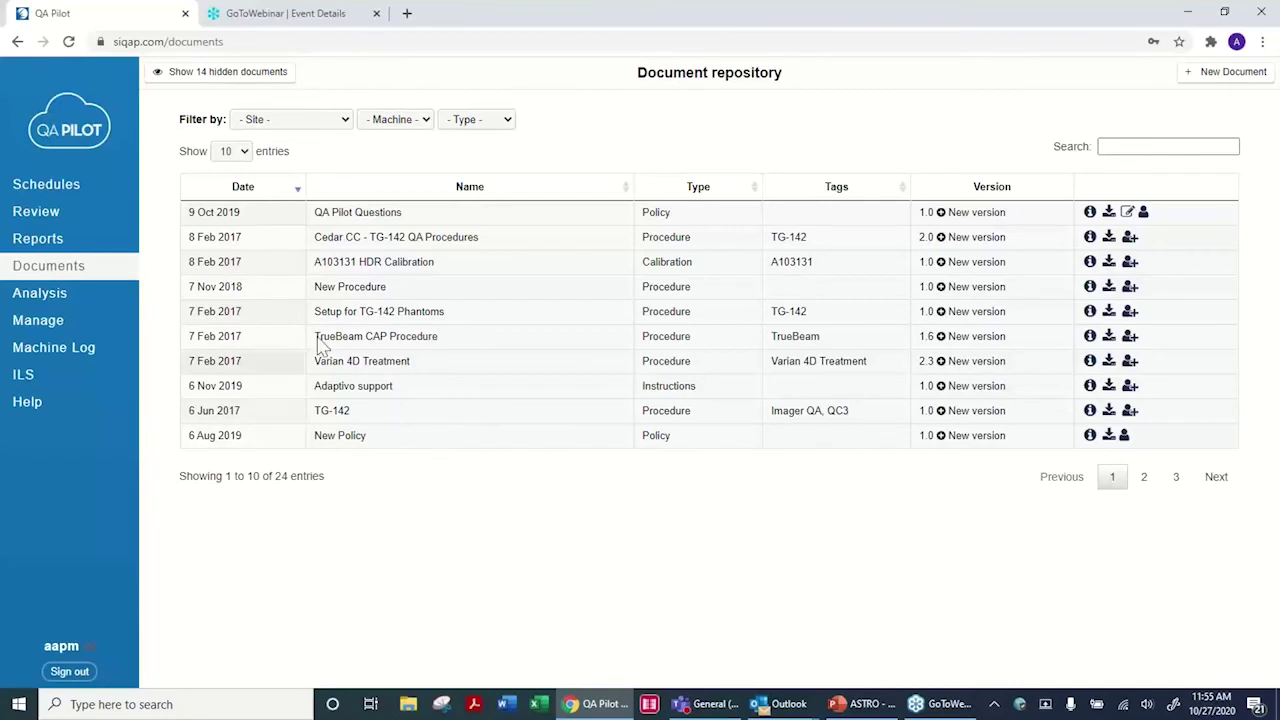
# - Open the analysis data for X-Ray output constancy (Daily) under Daily Linac QA [TG-142 Table I] and look through its comparable tests
pyautogui.click(47, 303)
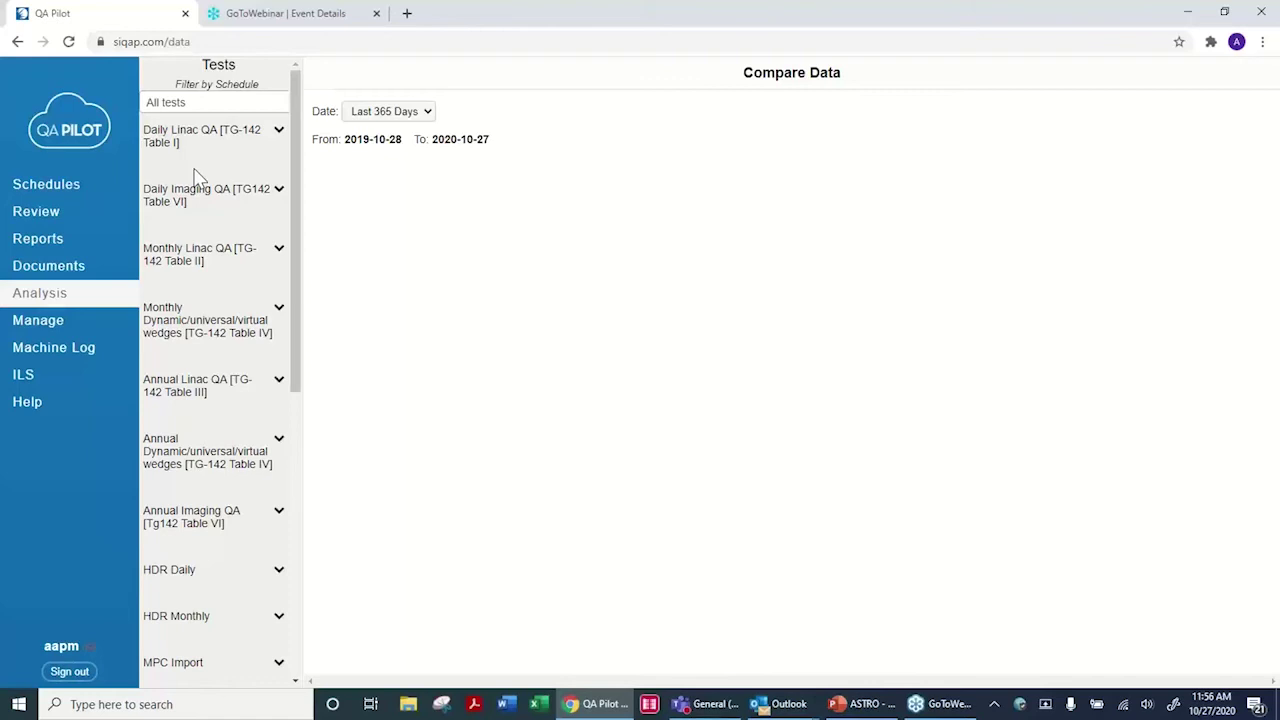
pyautogui.click(212, 135)
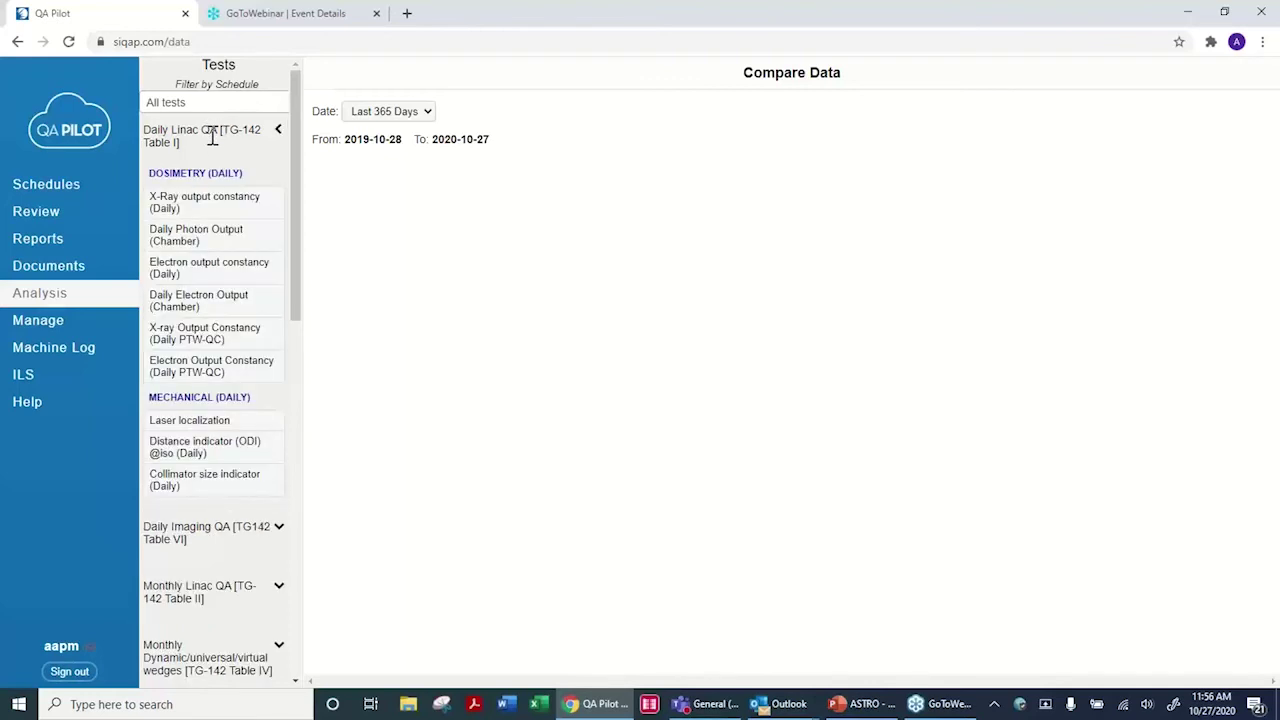
pyautogui.click(229, 196)
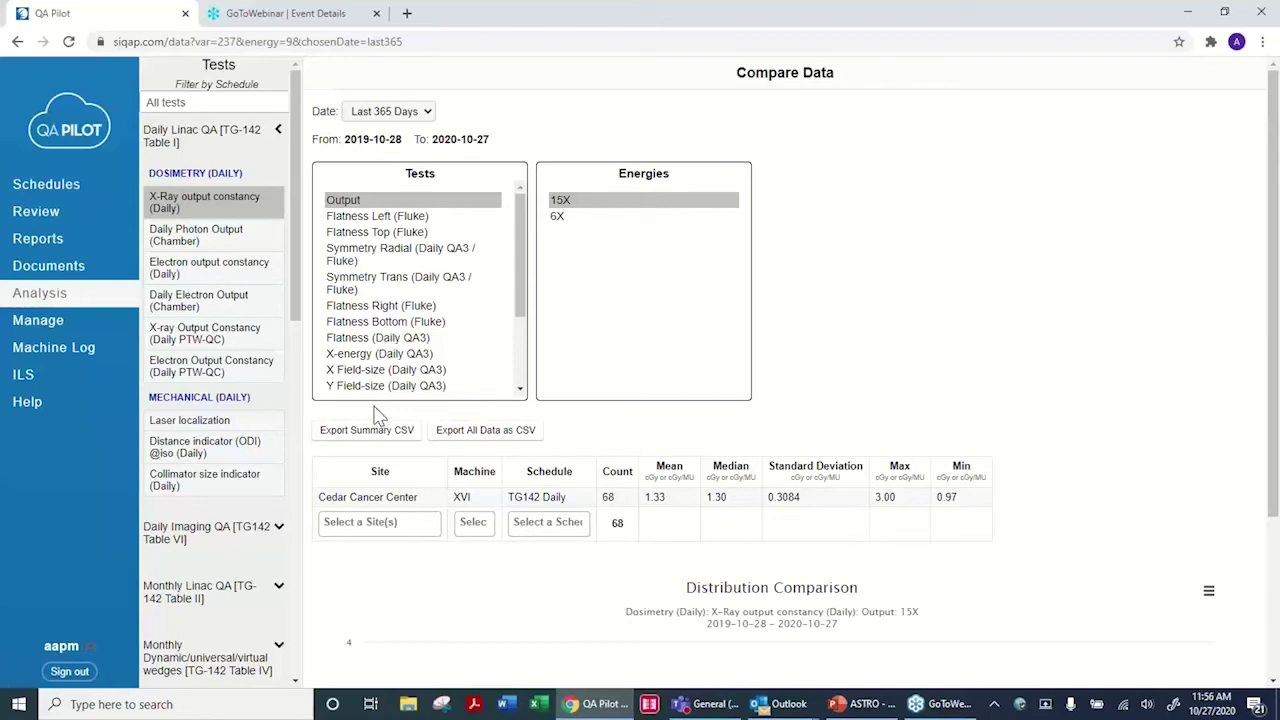
pyautogui.moveTo(520, 277); pyautogui.dragTo(550, 362)
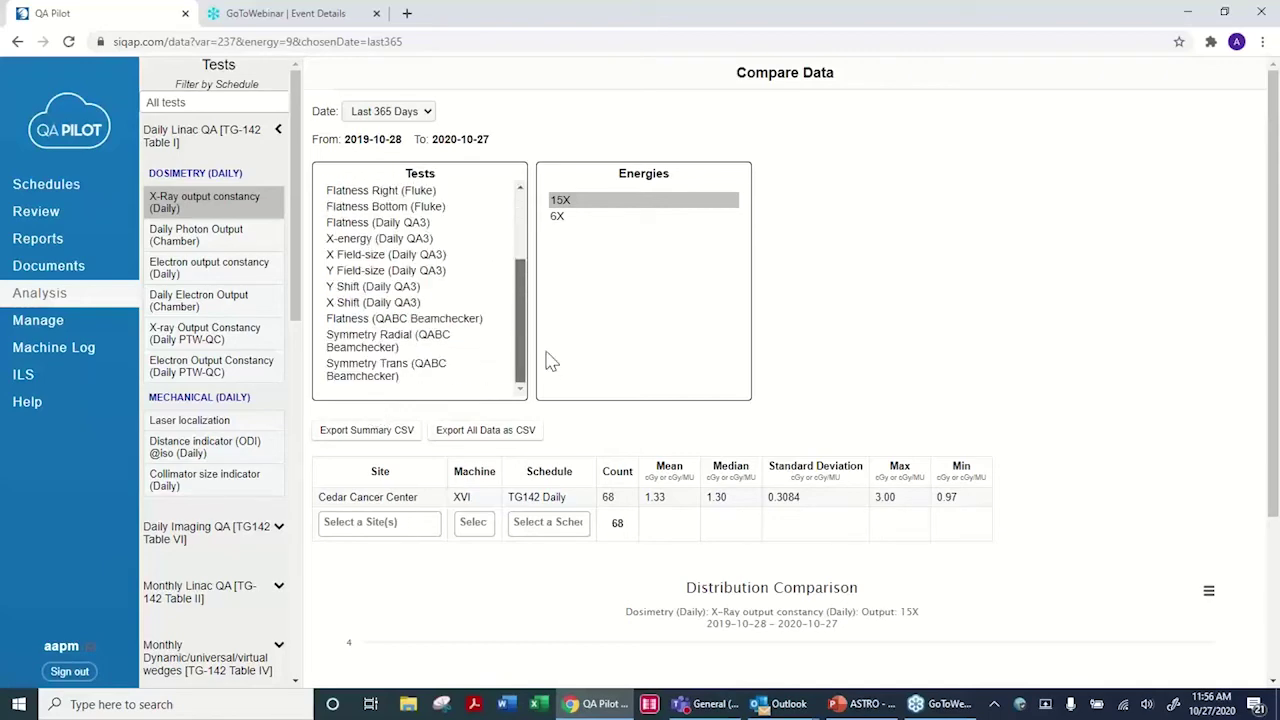
# - Compare the 15X analysis data for the Symmetry Radial (QABC Beamchecker) test over the last 365 days
pyautogui.click(362, 341)
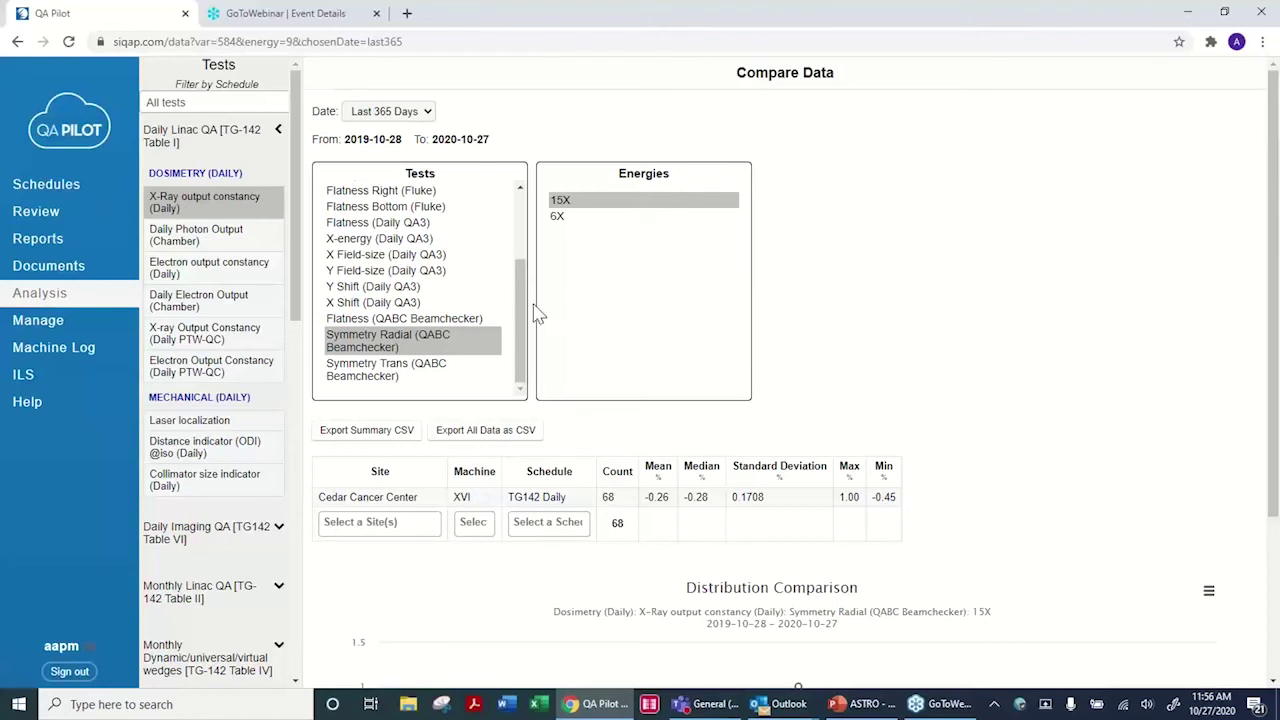
# - Look through the Machine Log management settings: vendors, room equipment, categories, custom fields and custom statuses
pyautogui.click(49, 358)
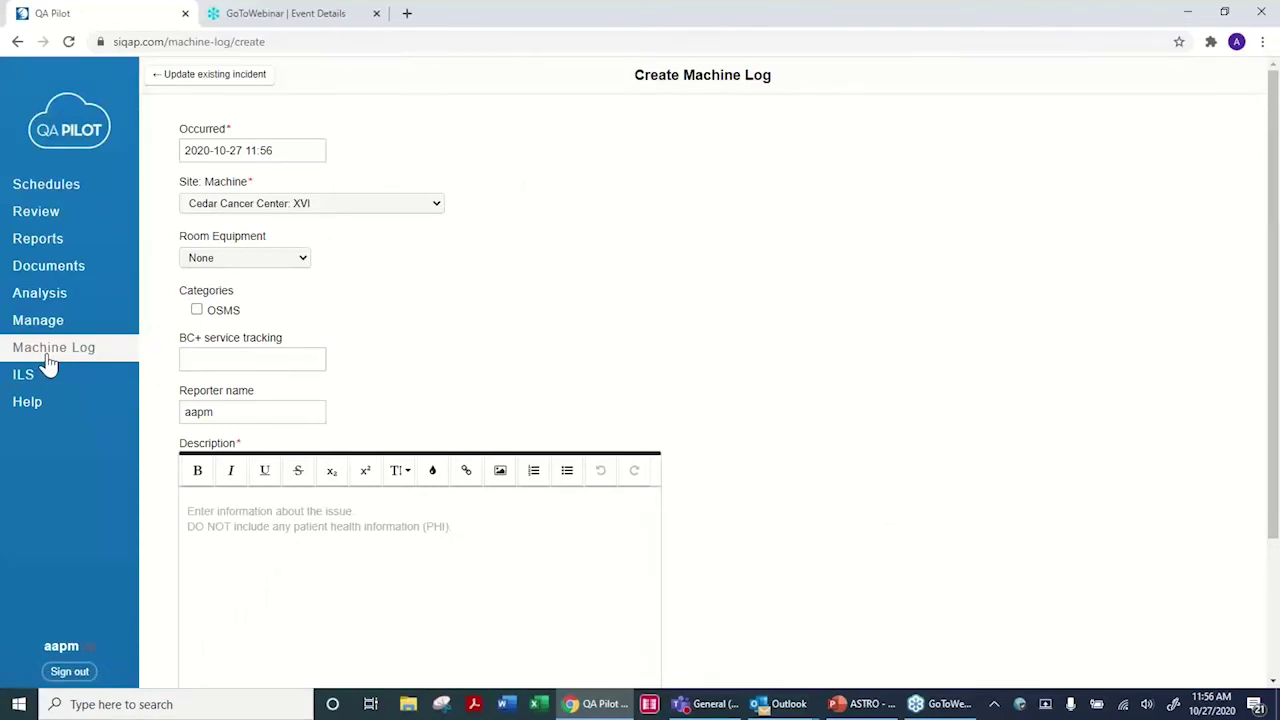
pyautogui.click(35, 322)
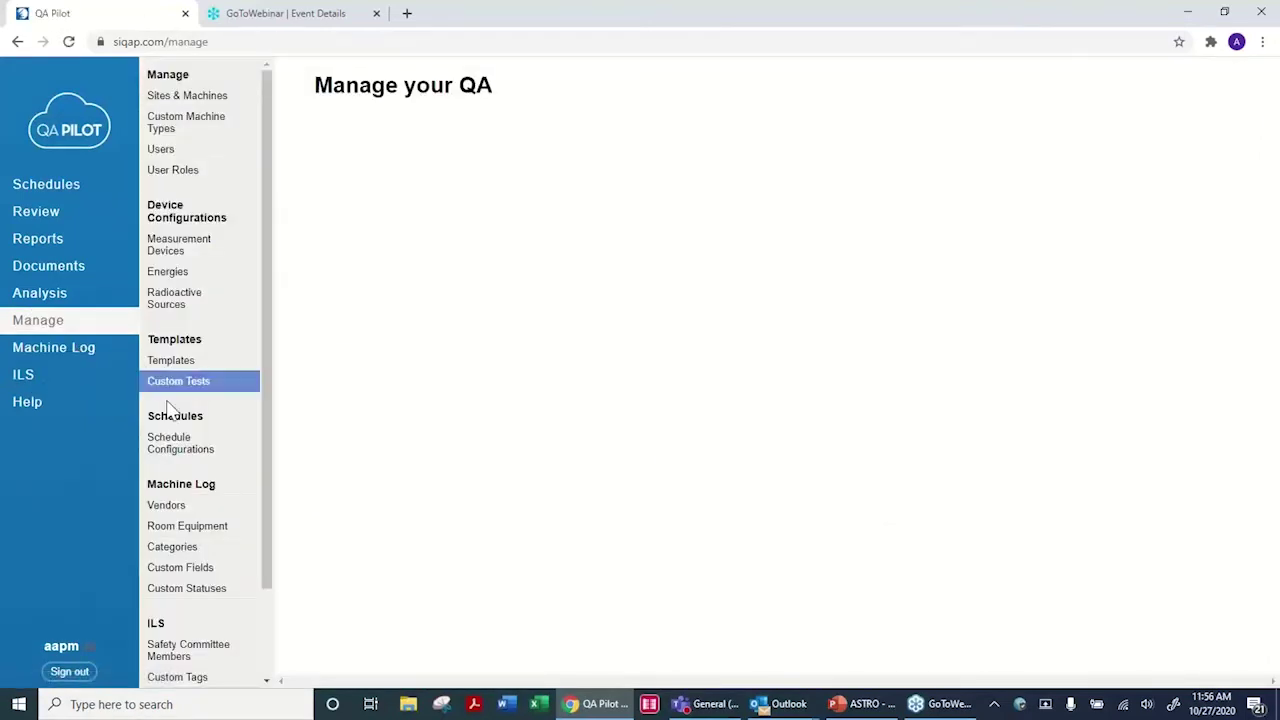
pyautogui.click(170, 505)
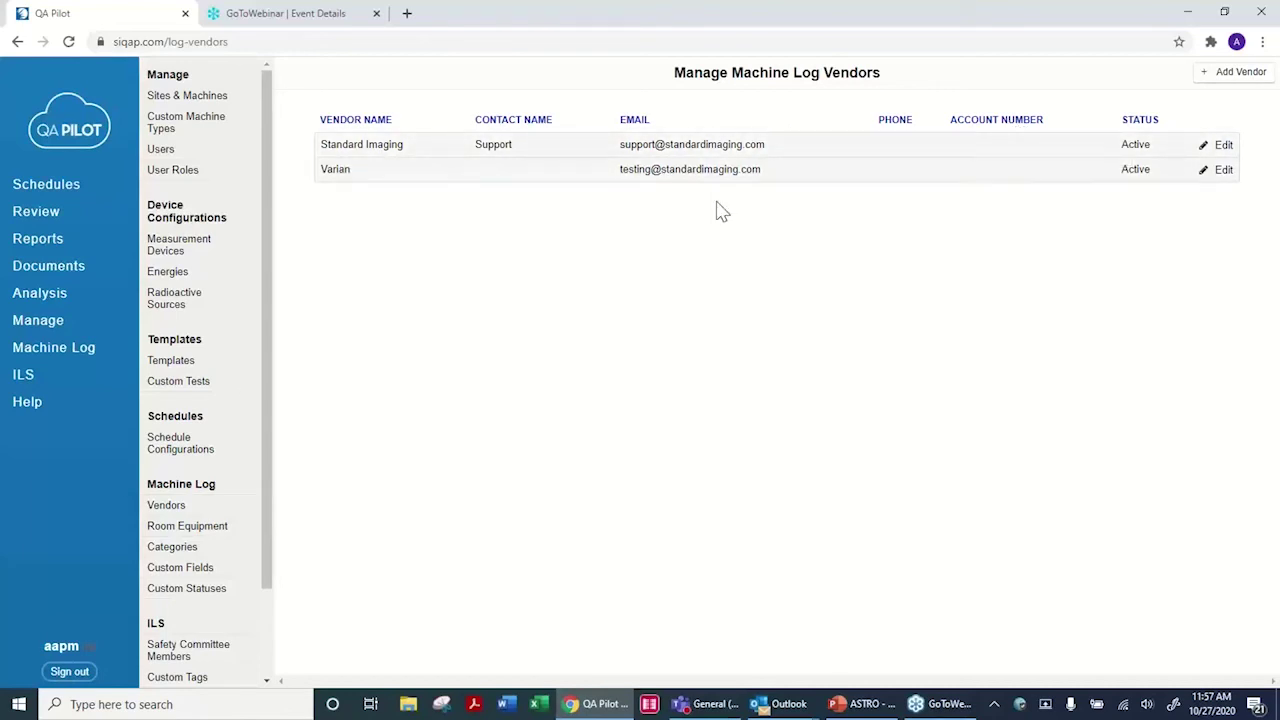
pyautogui.click(212, 533)
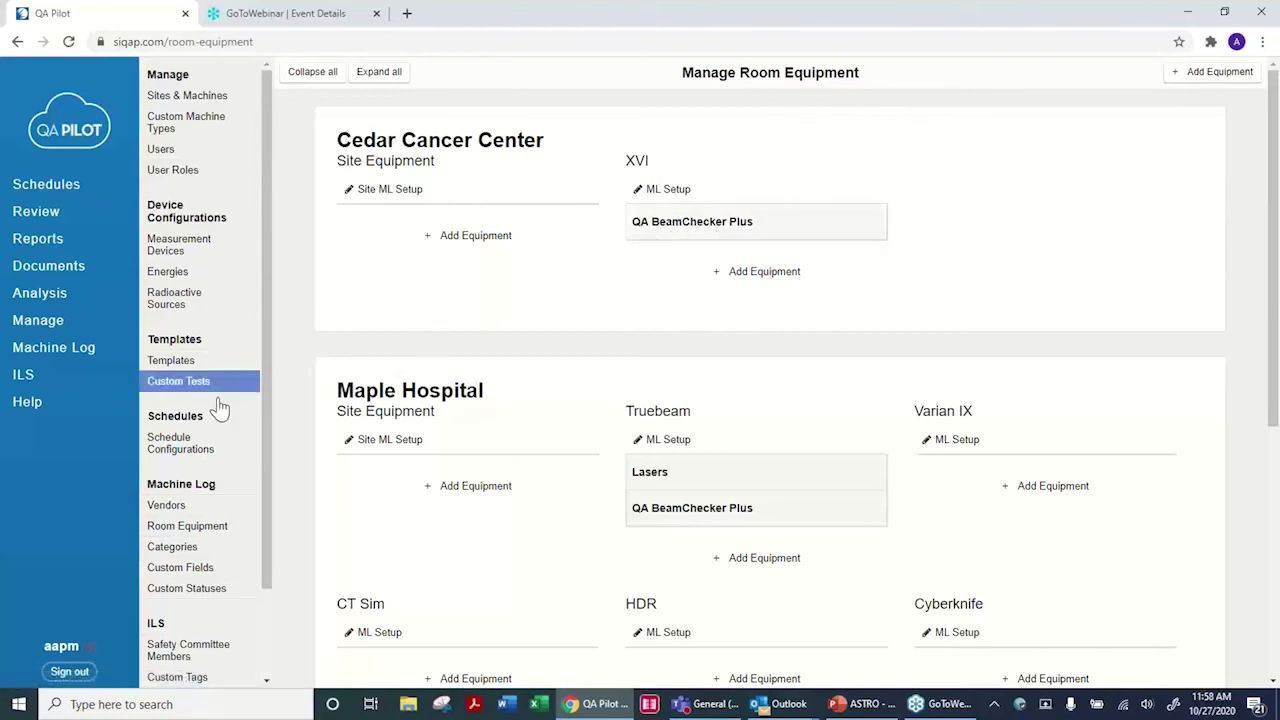
pyautogui.click(195, 557)
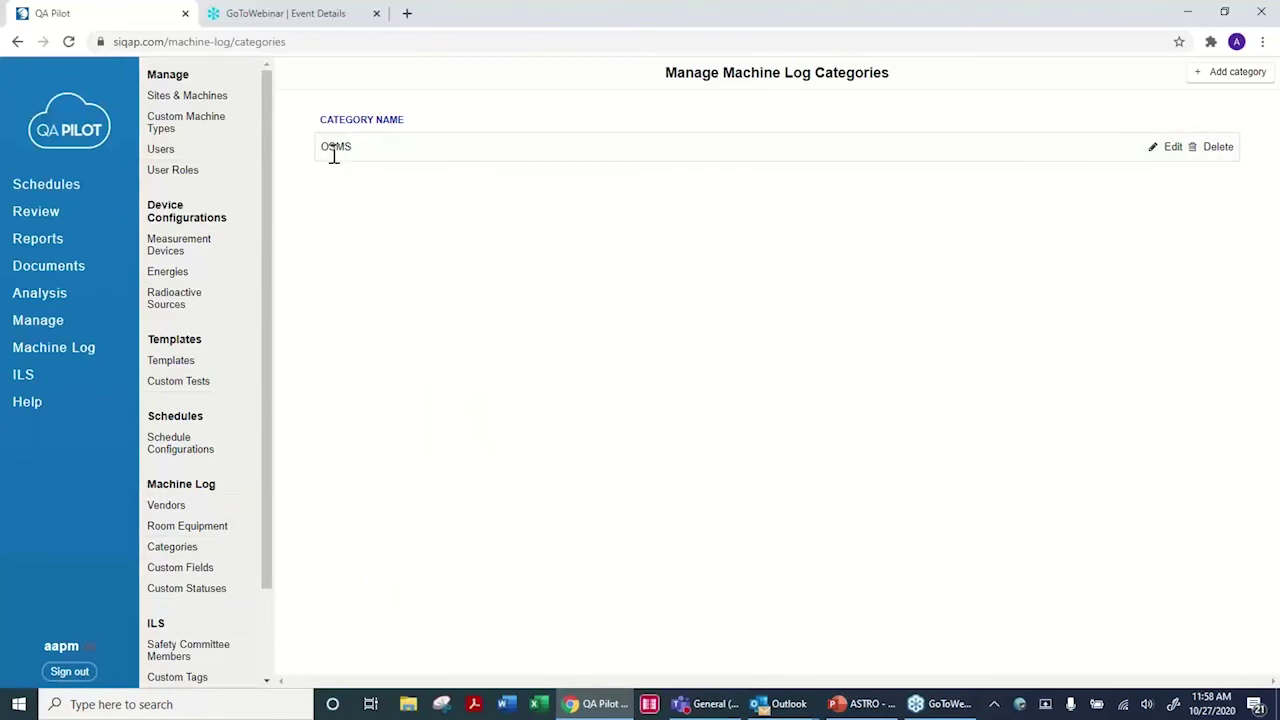
pyautogui.click(186, 568)
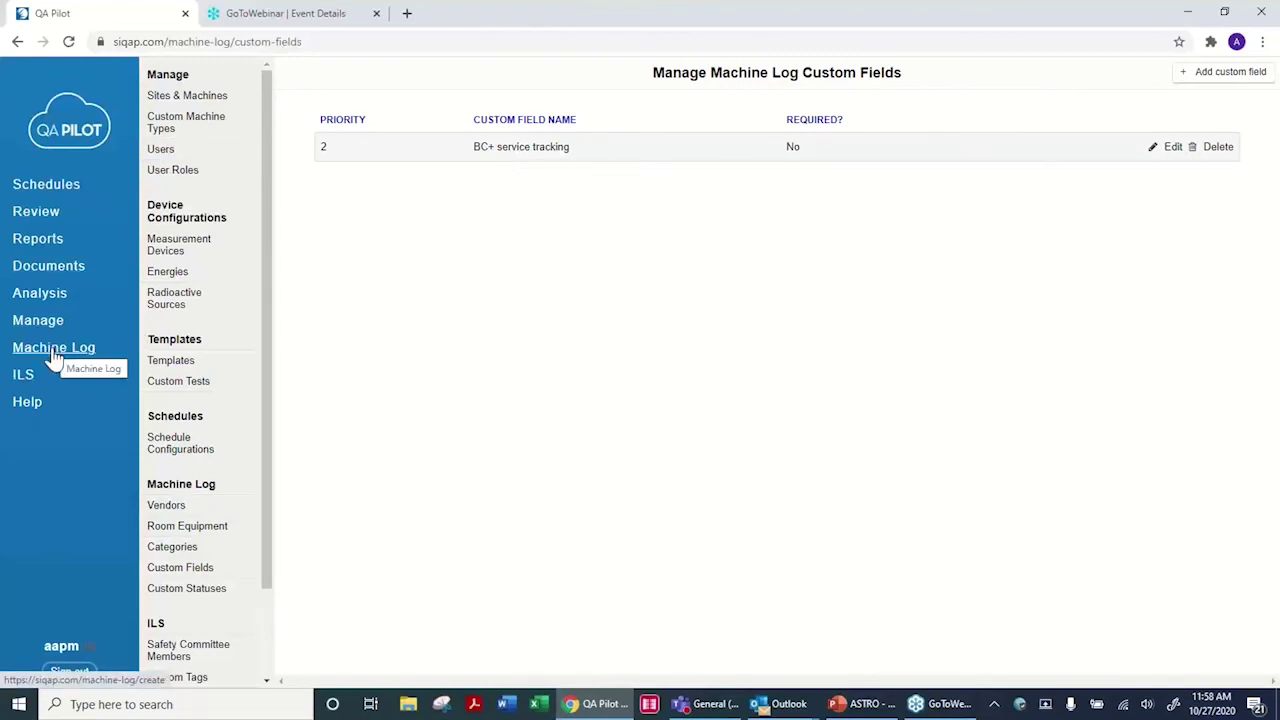
pyautogui.click(172, 596)
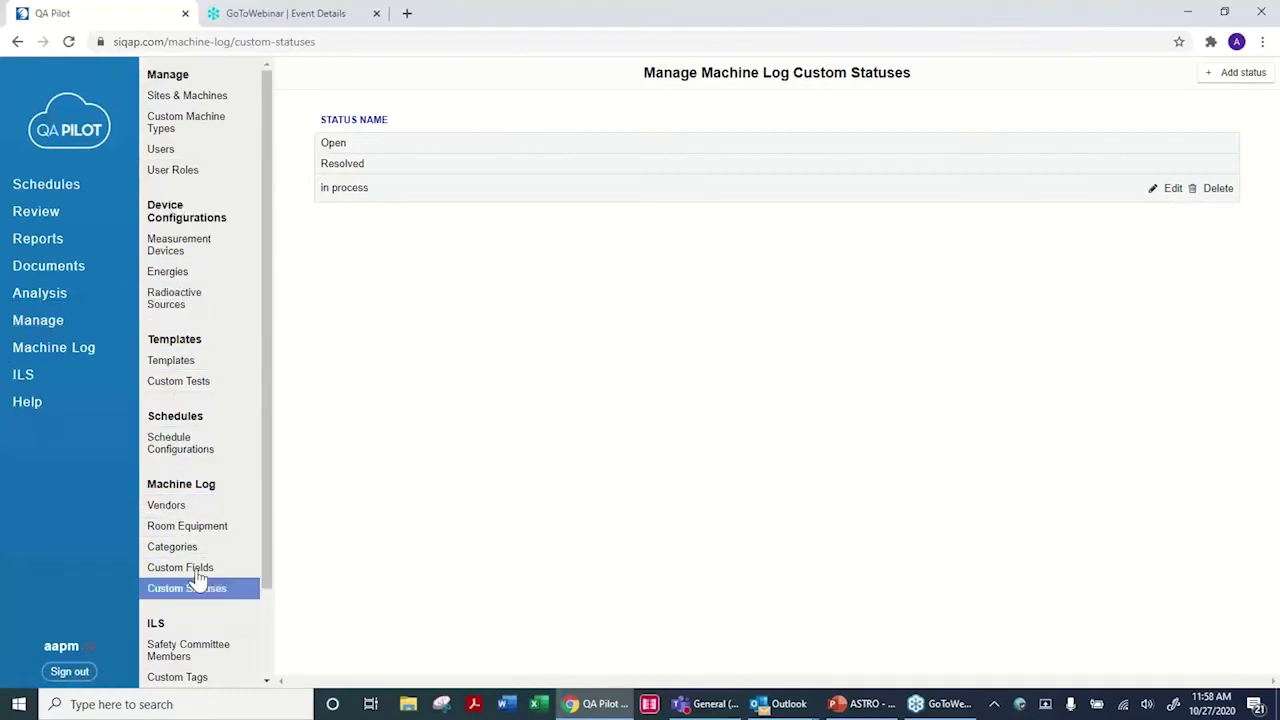
# - In a new machine log entry, mark the machine as down and view the downtime fields without submitting
pyautogui.click(55, 358)
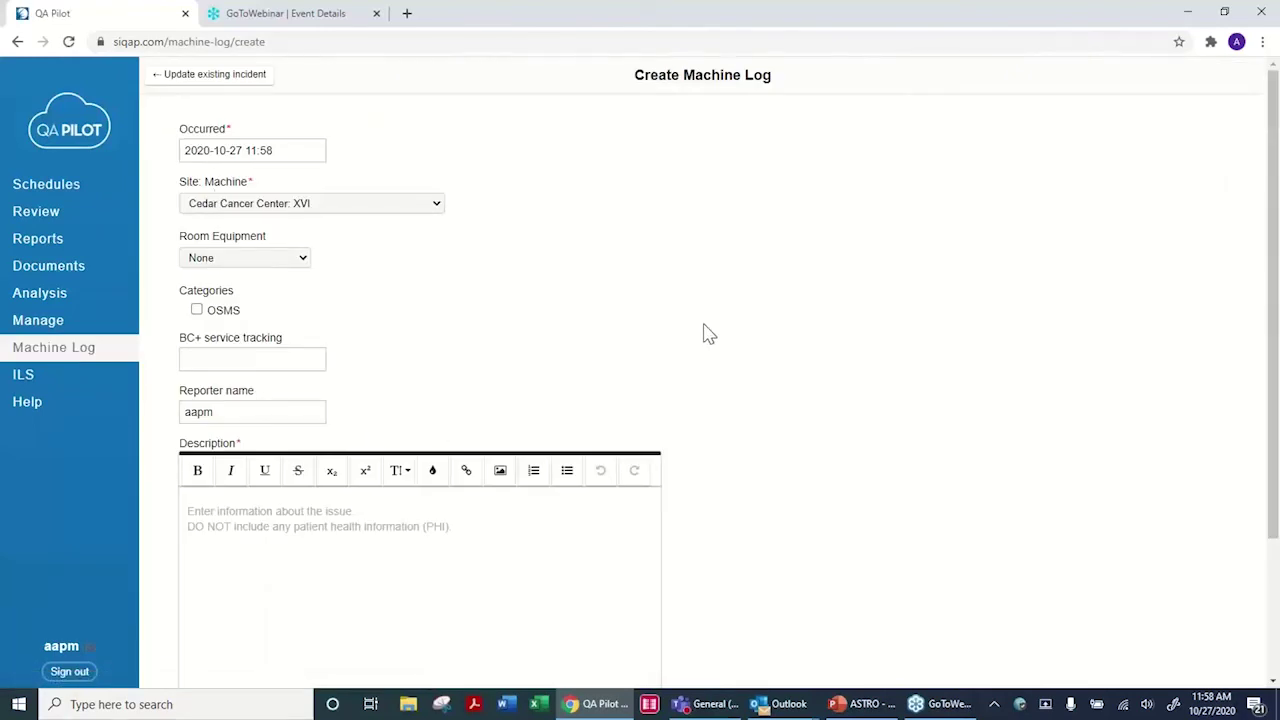
pyautogui.scroll(-2, 710, 335)
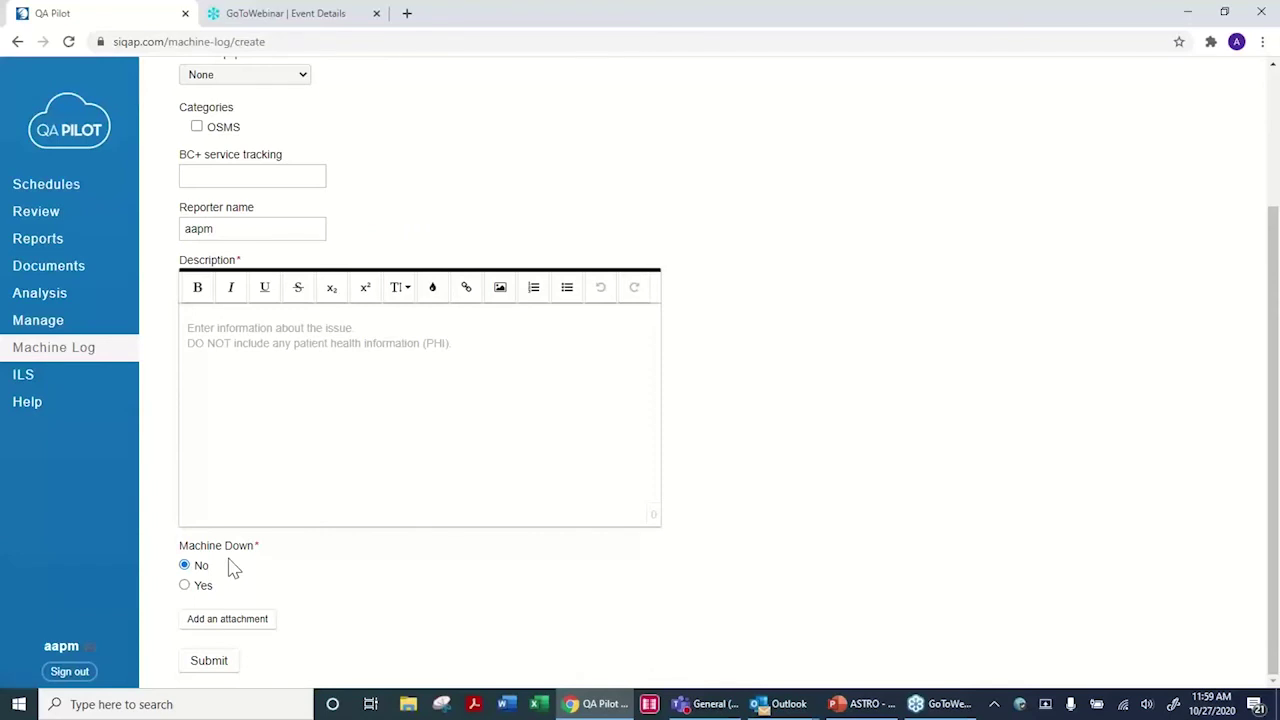
pyautogui.click(184, 585)
pyautogui.scroll(-2, 419, 598)
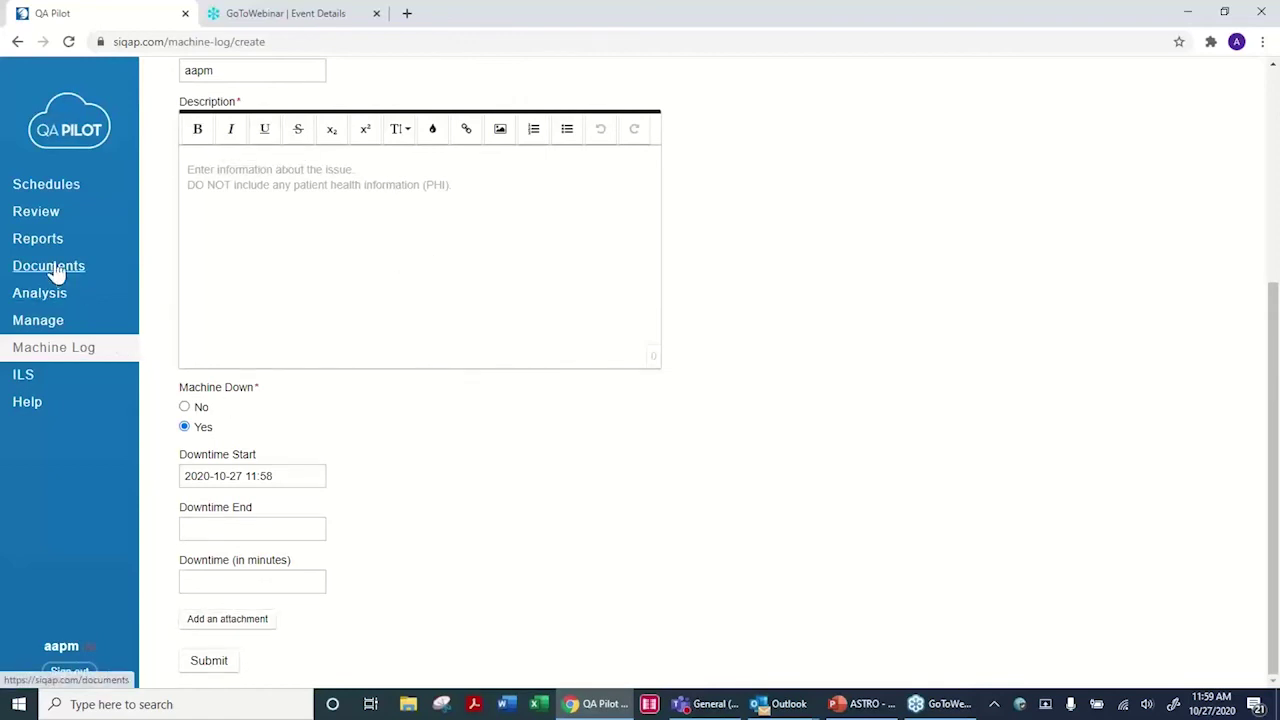
# - View the Maple Hospital HDR machine log from Review, return, and open the list of all existing machine logs
pyautogui.click(44, 216)
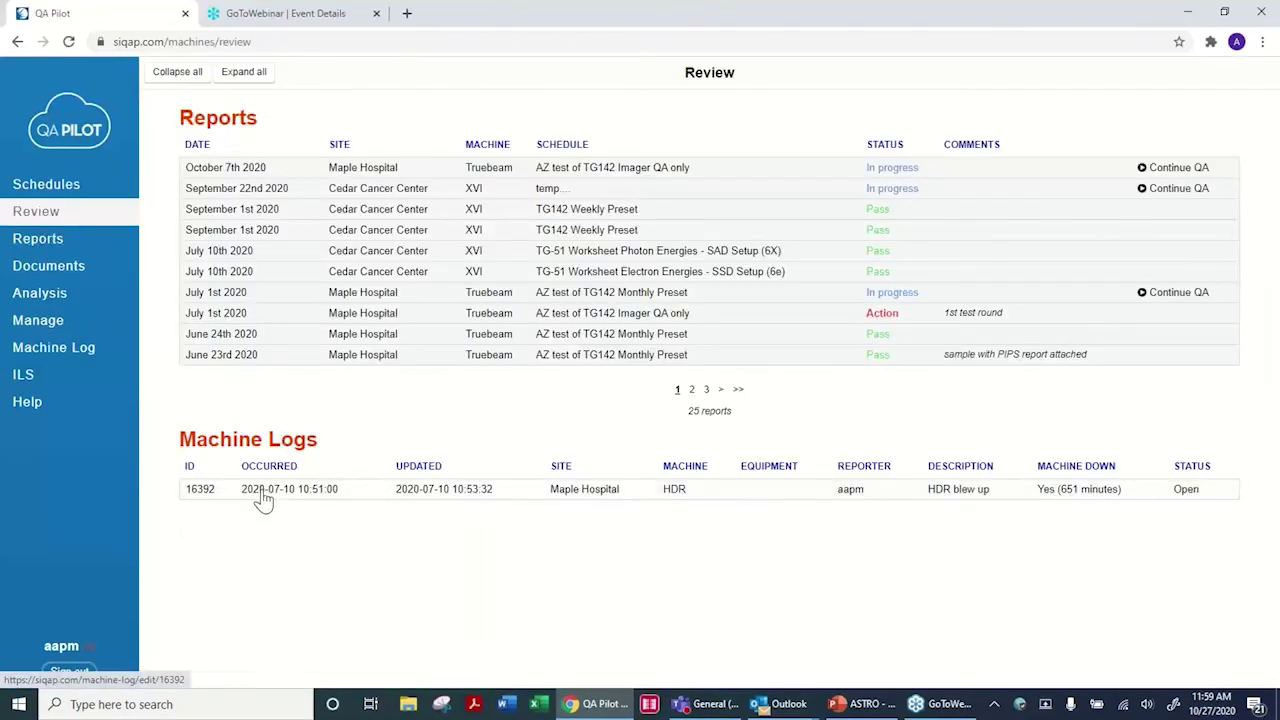
pyautogui.click(262, 500)
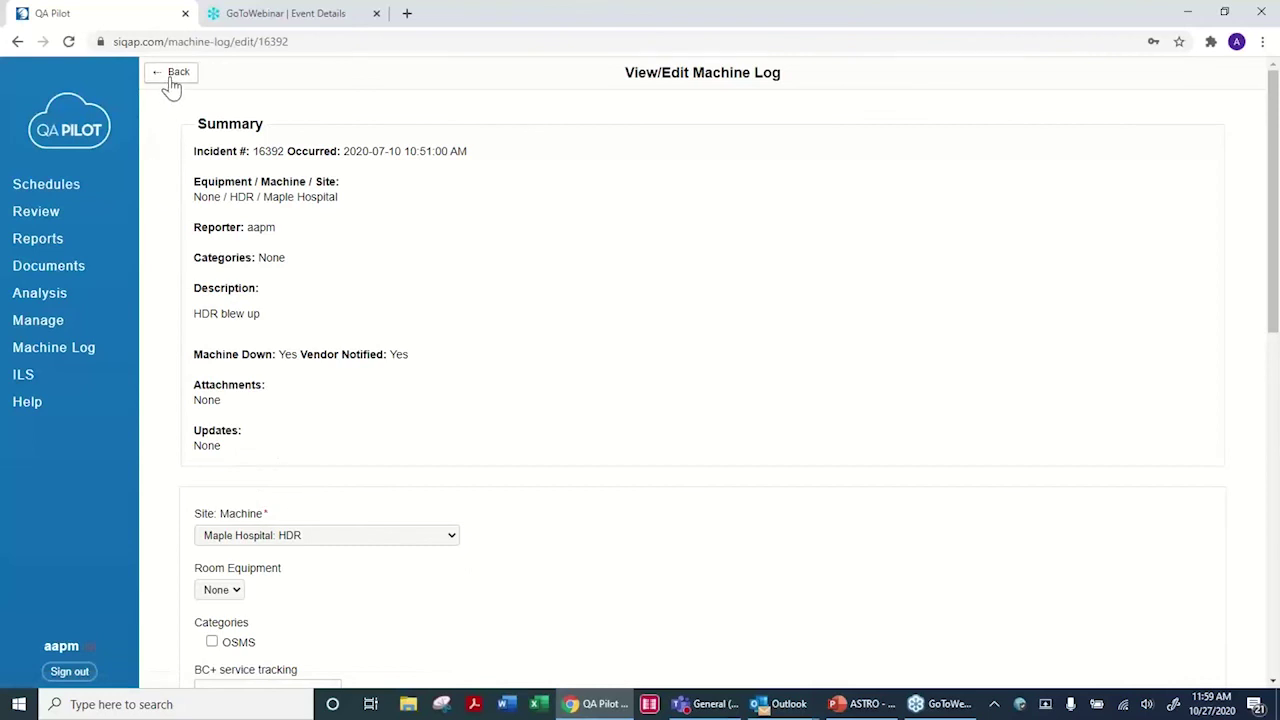
pyautogui.click(172, 82)
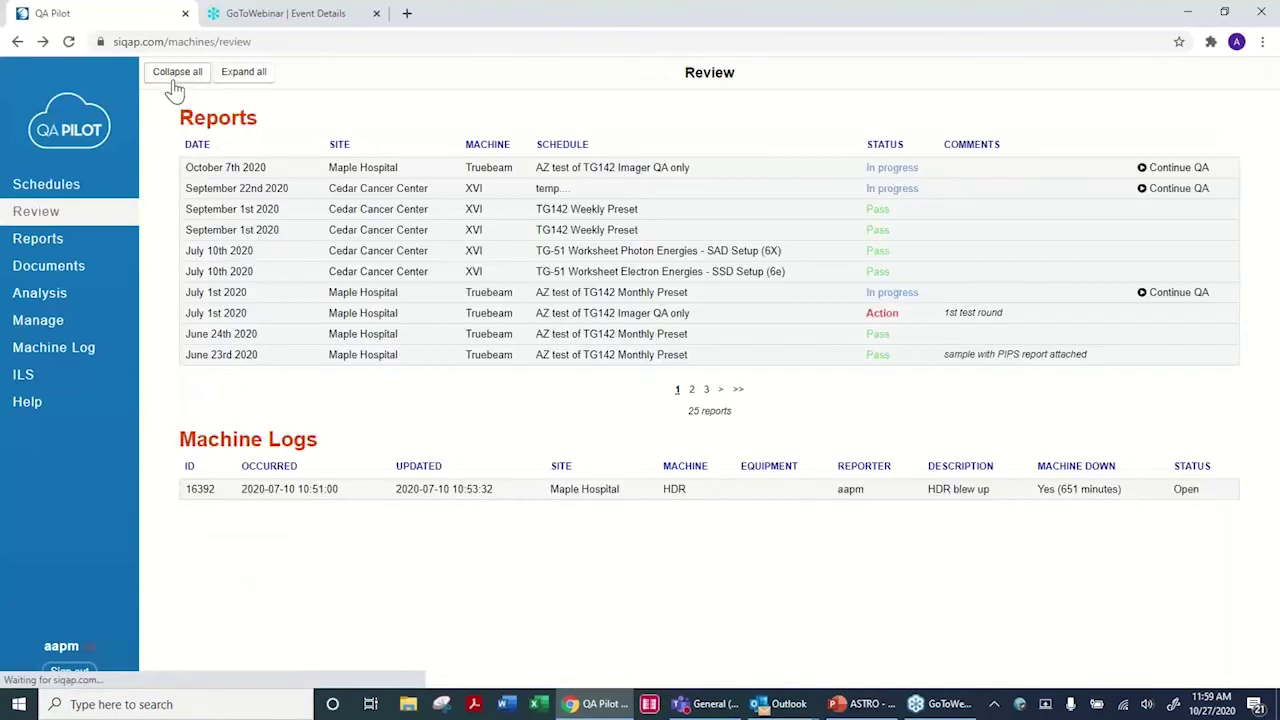
pyautogui.click(58, 348)
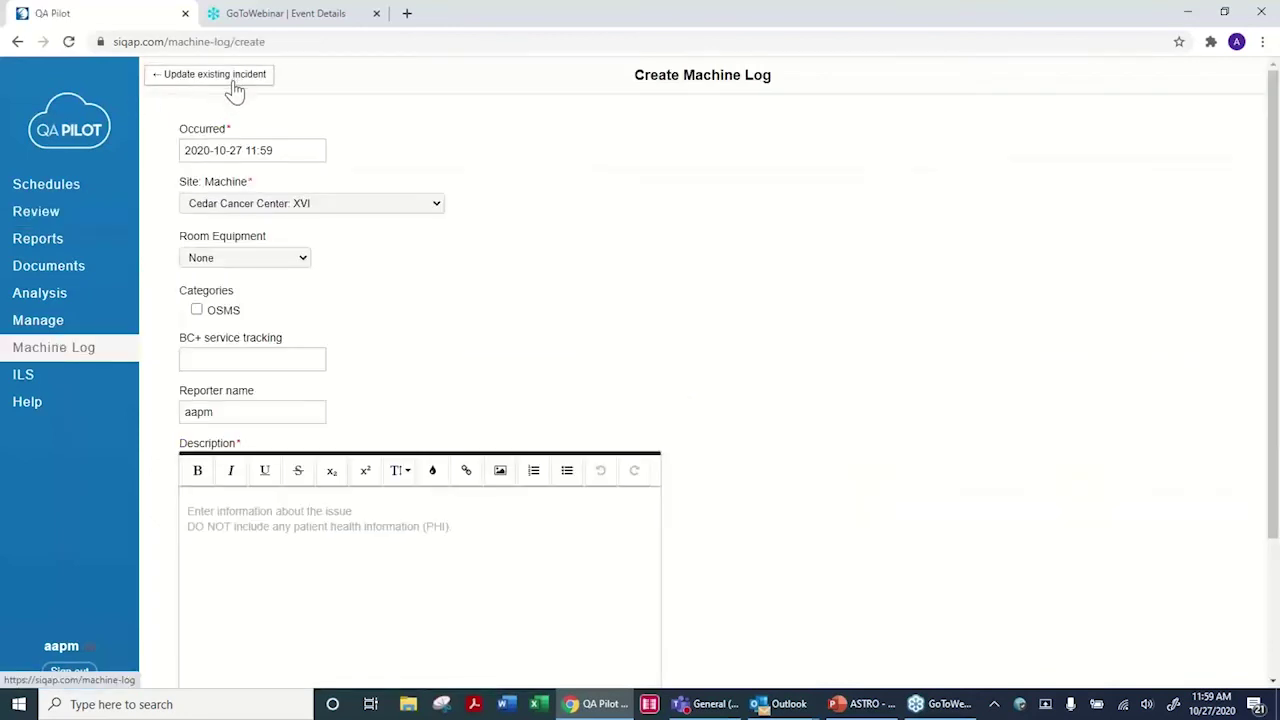
pyautogui.click(230, 75)
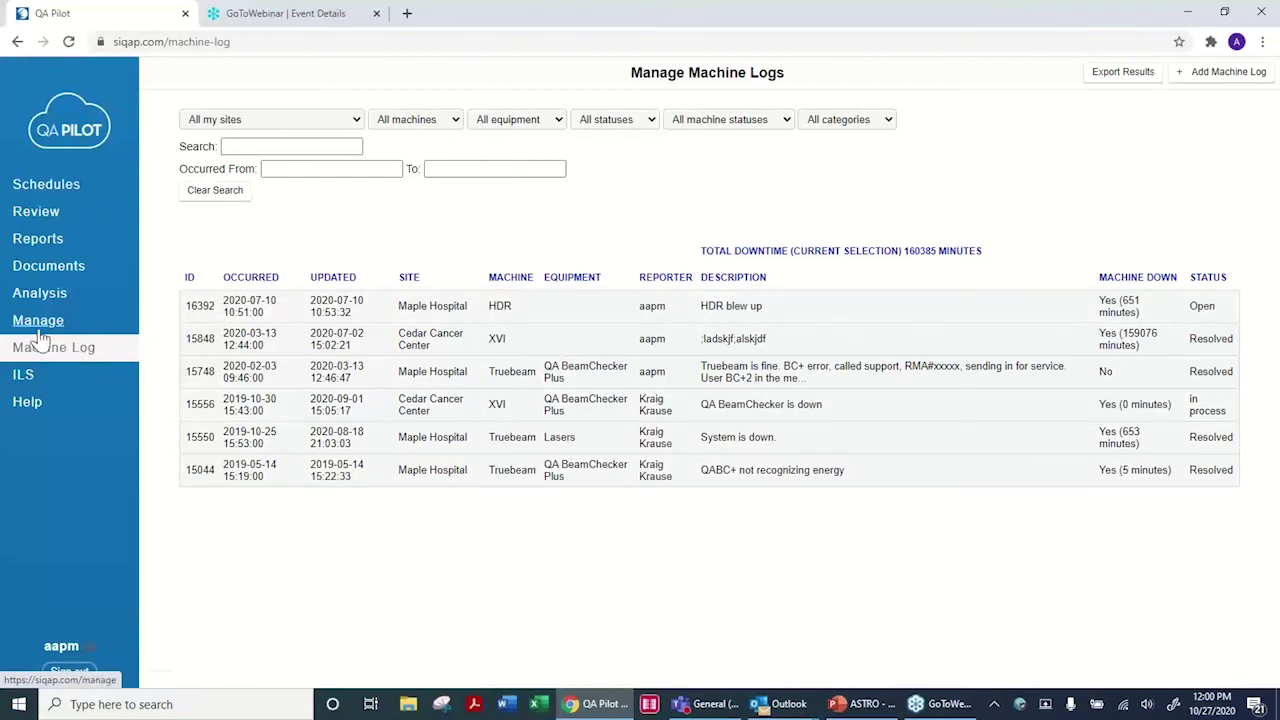
# - View the ILS incident creation form and open the list of existing incidents
pyautogui.click(29, 382)
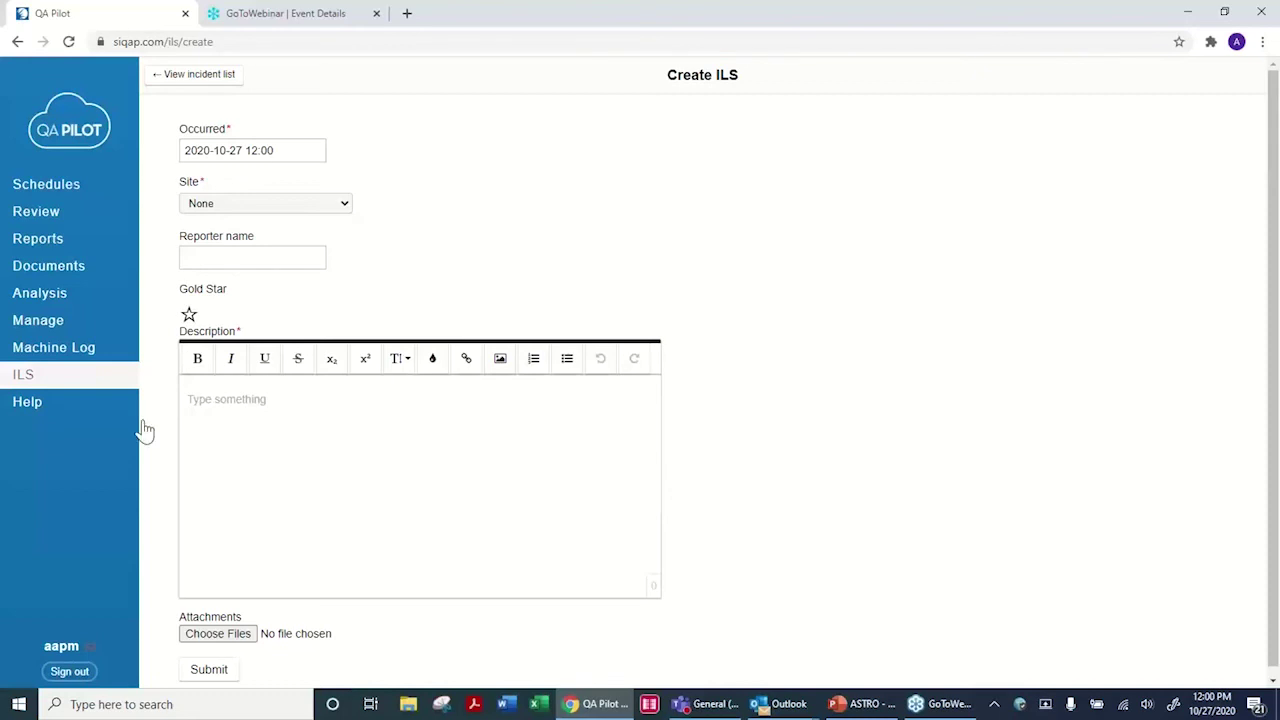
pyautogui.click(188, 78)
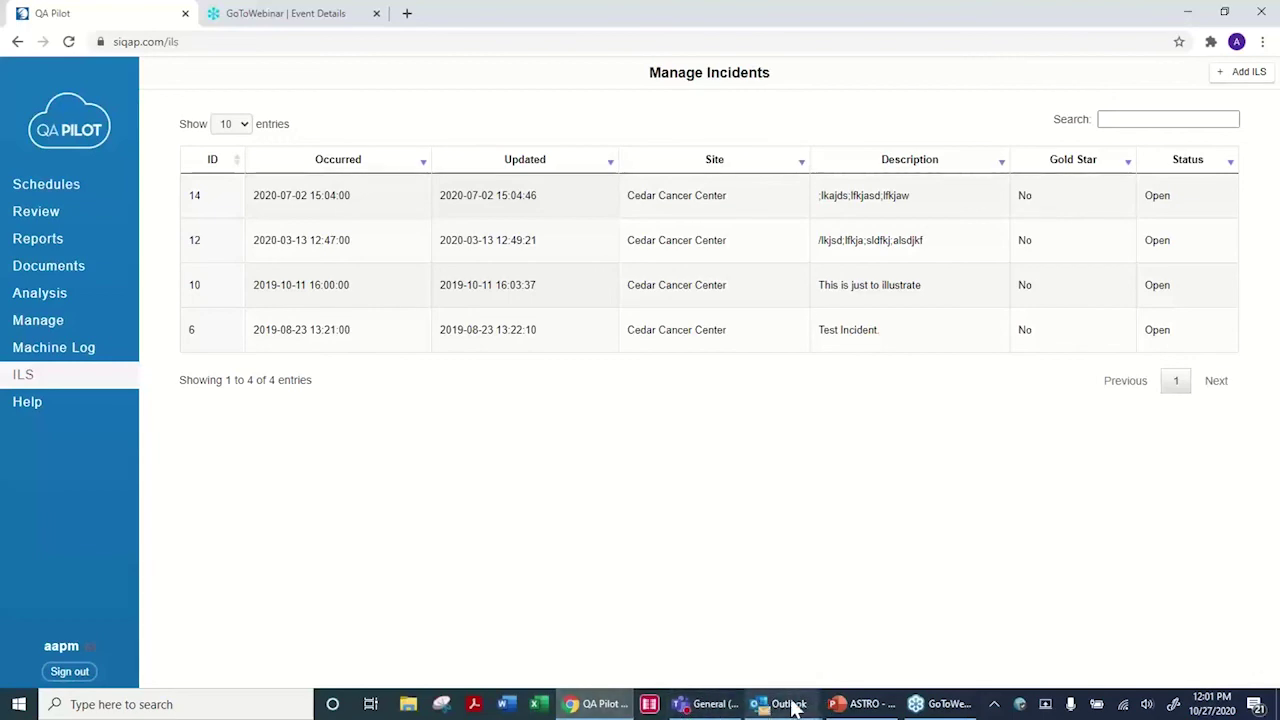
# - Switch to the PowerPoint presentation and start the slide show from slide 17, QA FUSION Part 2 – PIPSpro
pyautogui.click(862, 704)
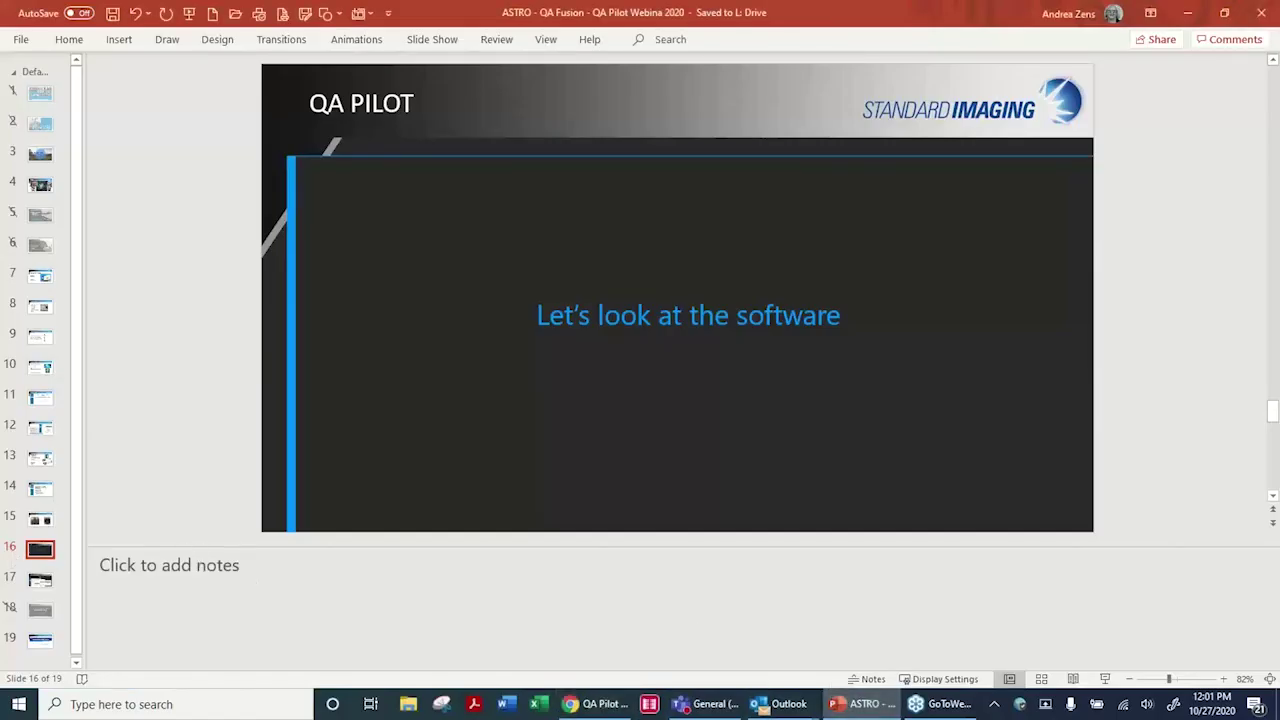
pyautogui.click(42, 583)
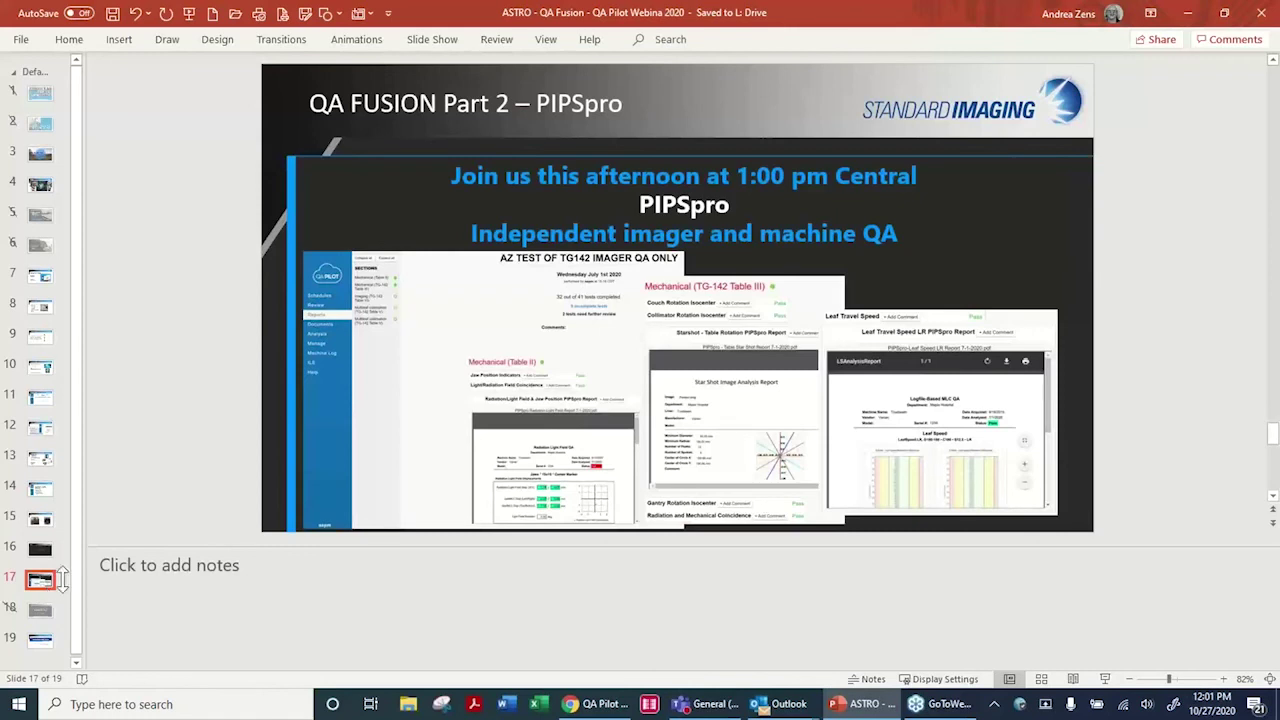
pyautogui.click(424, 44)
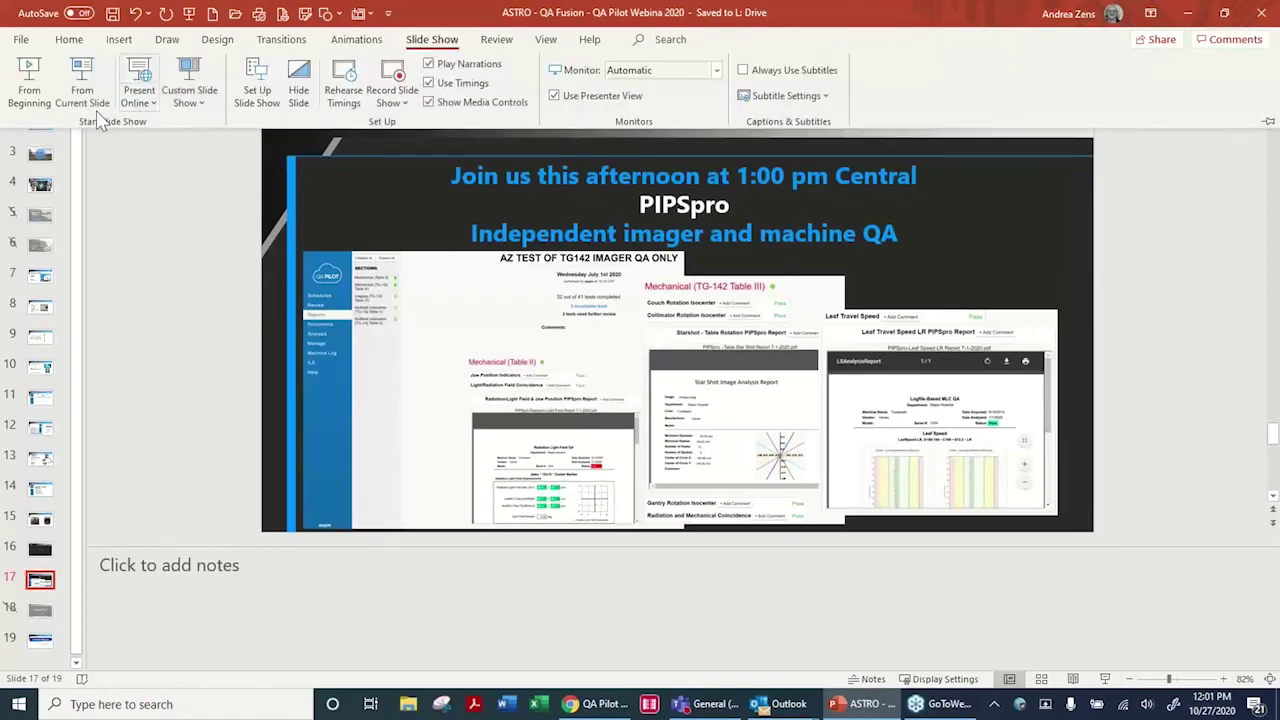
pyautogui.click(85, 110)
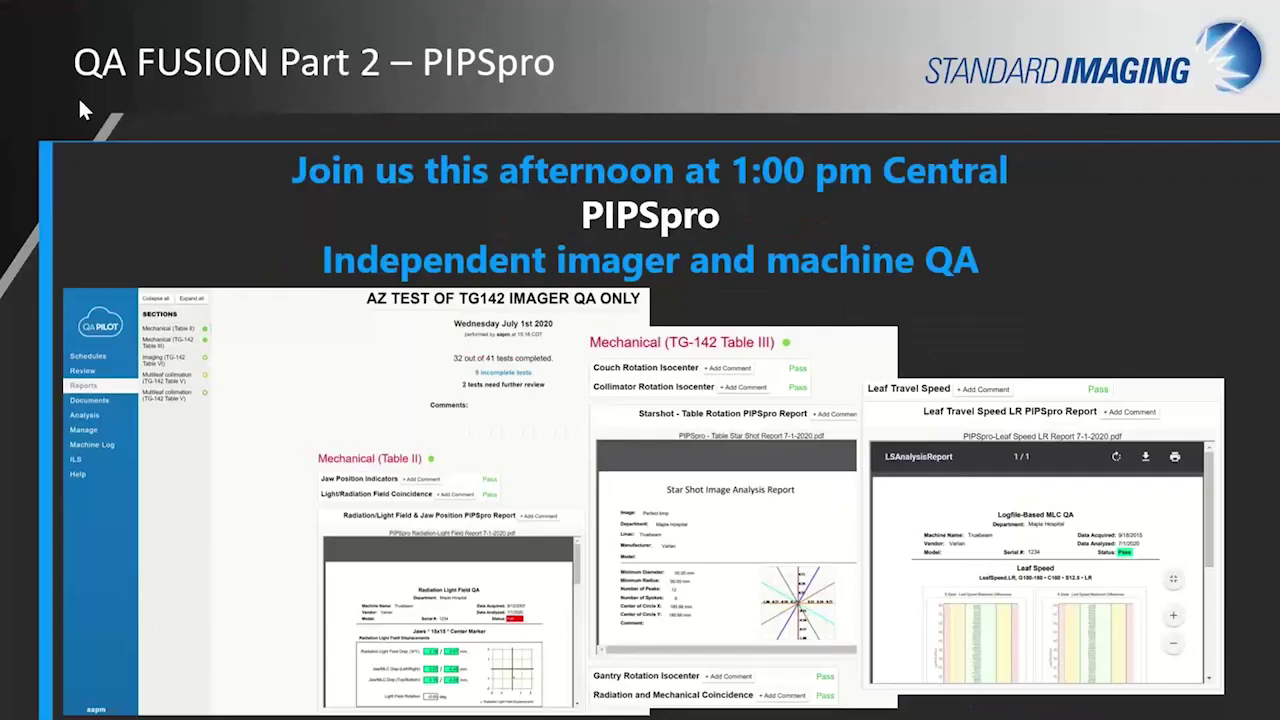